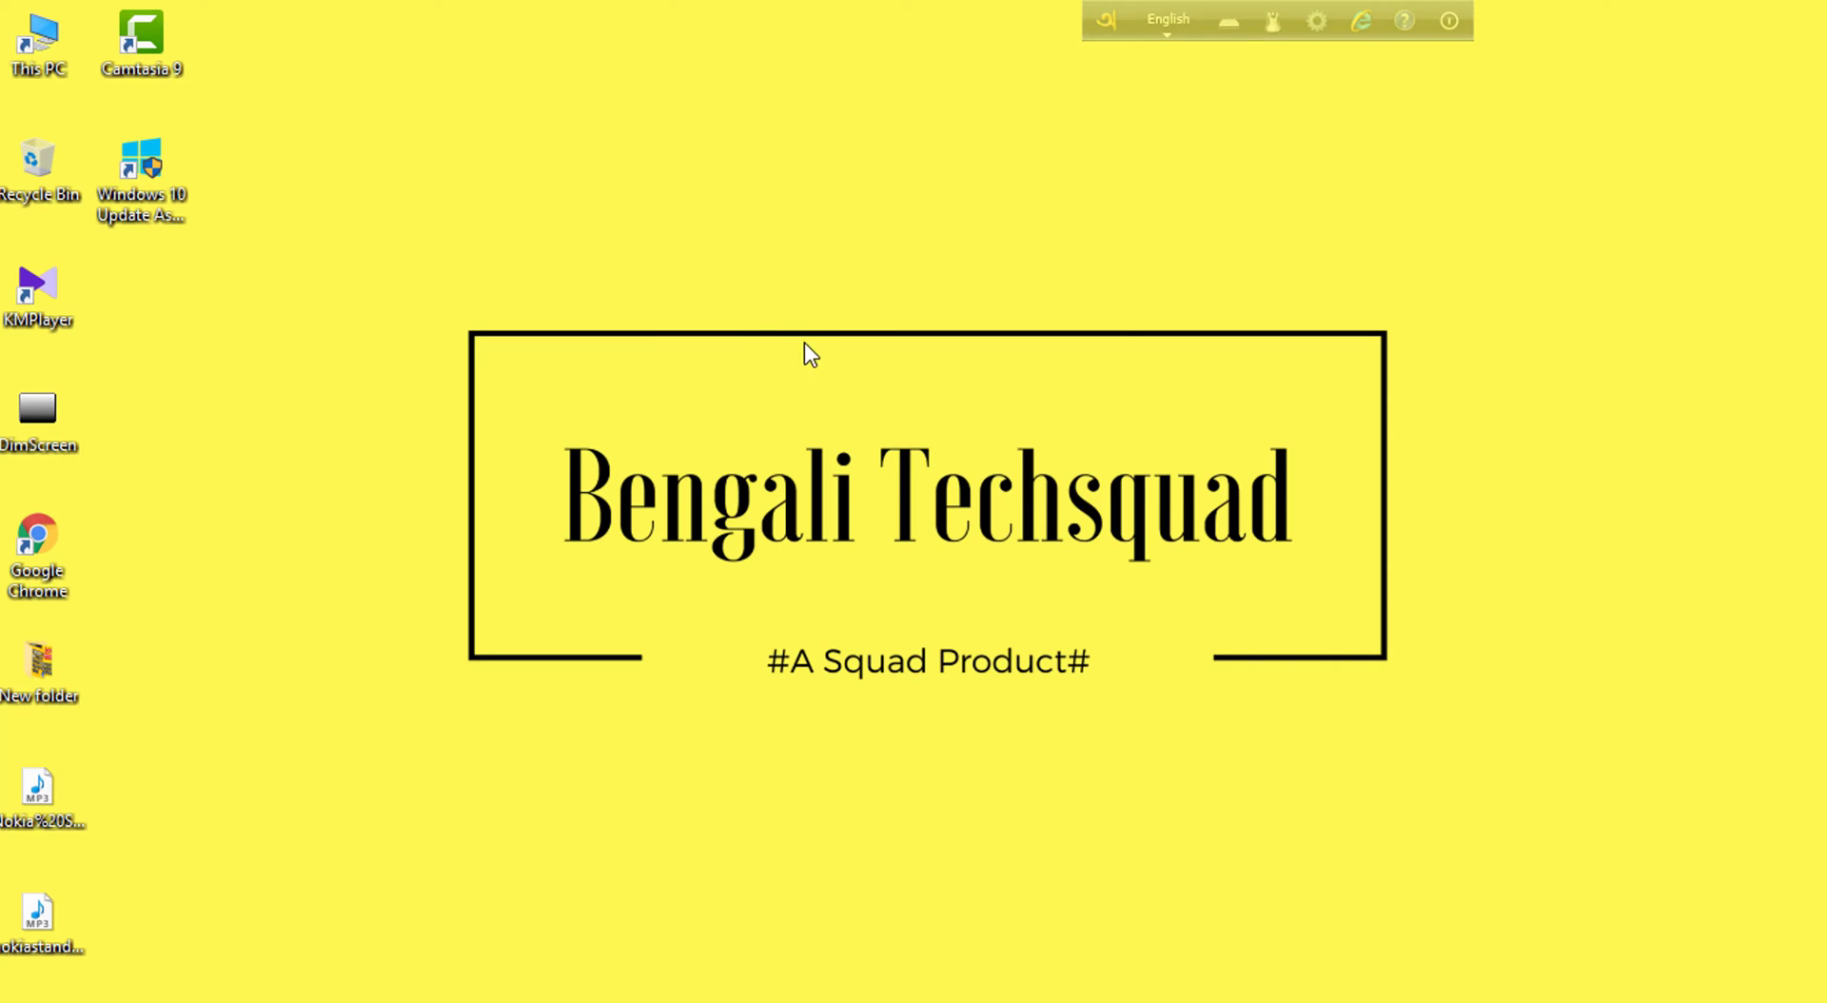
- Search Google for 'autocad student' from the Chrome address bar
mouse_move(381, 291)
left_mouse_down()
mouse_move(932, 733)
mouse_move(1425, 710)
left_mouse_up()
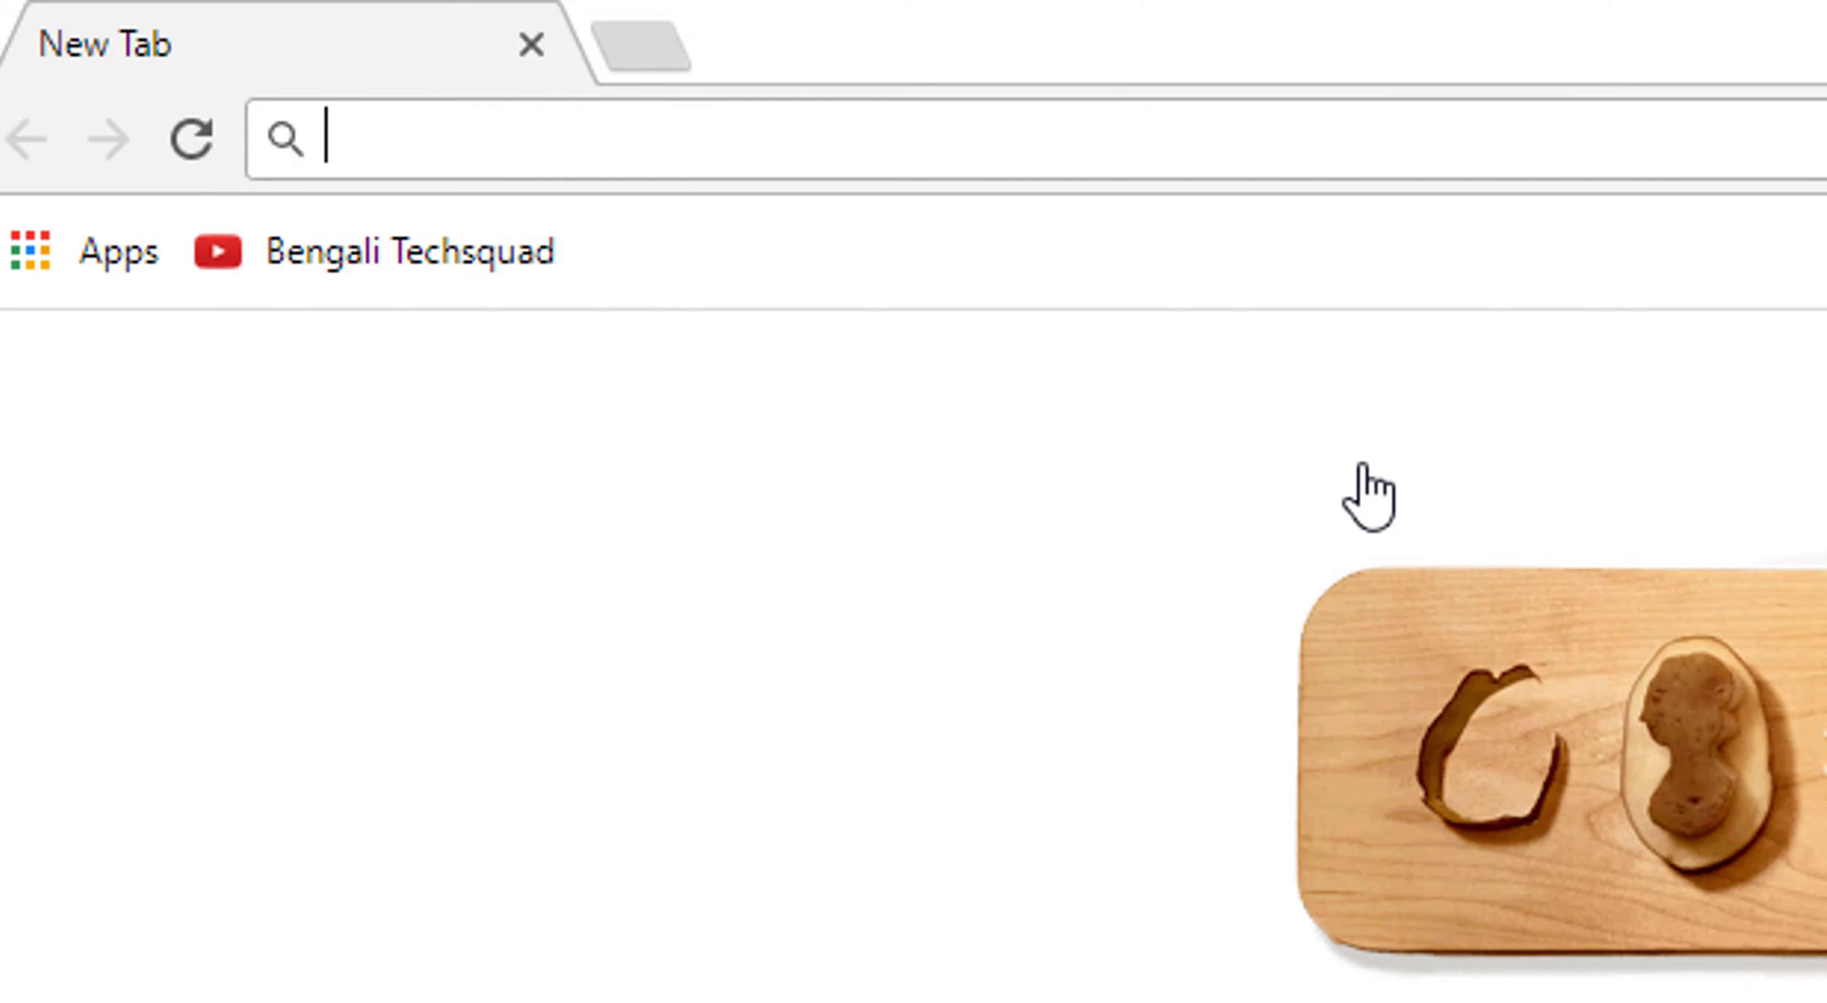
type("autocad ")
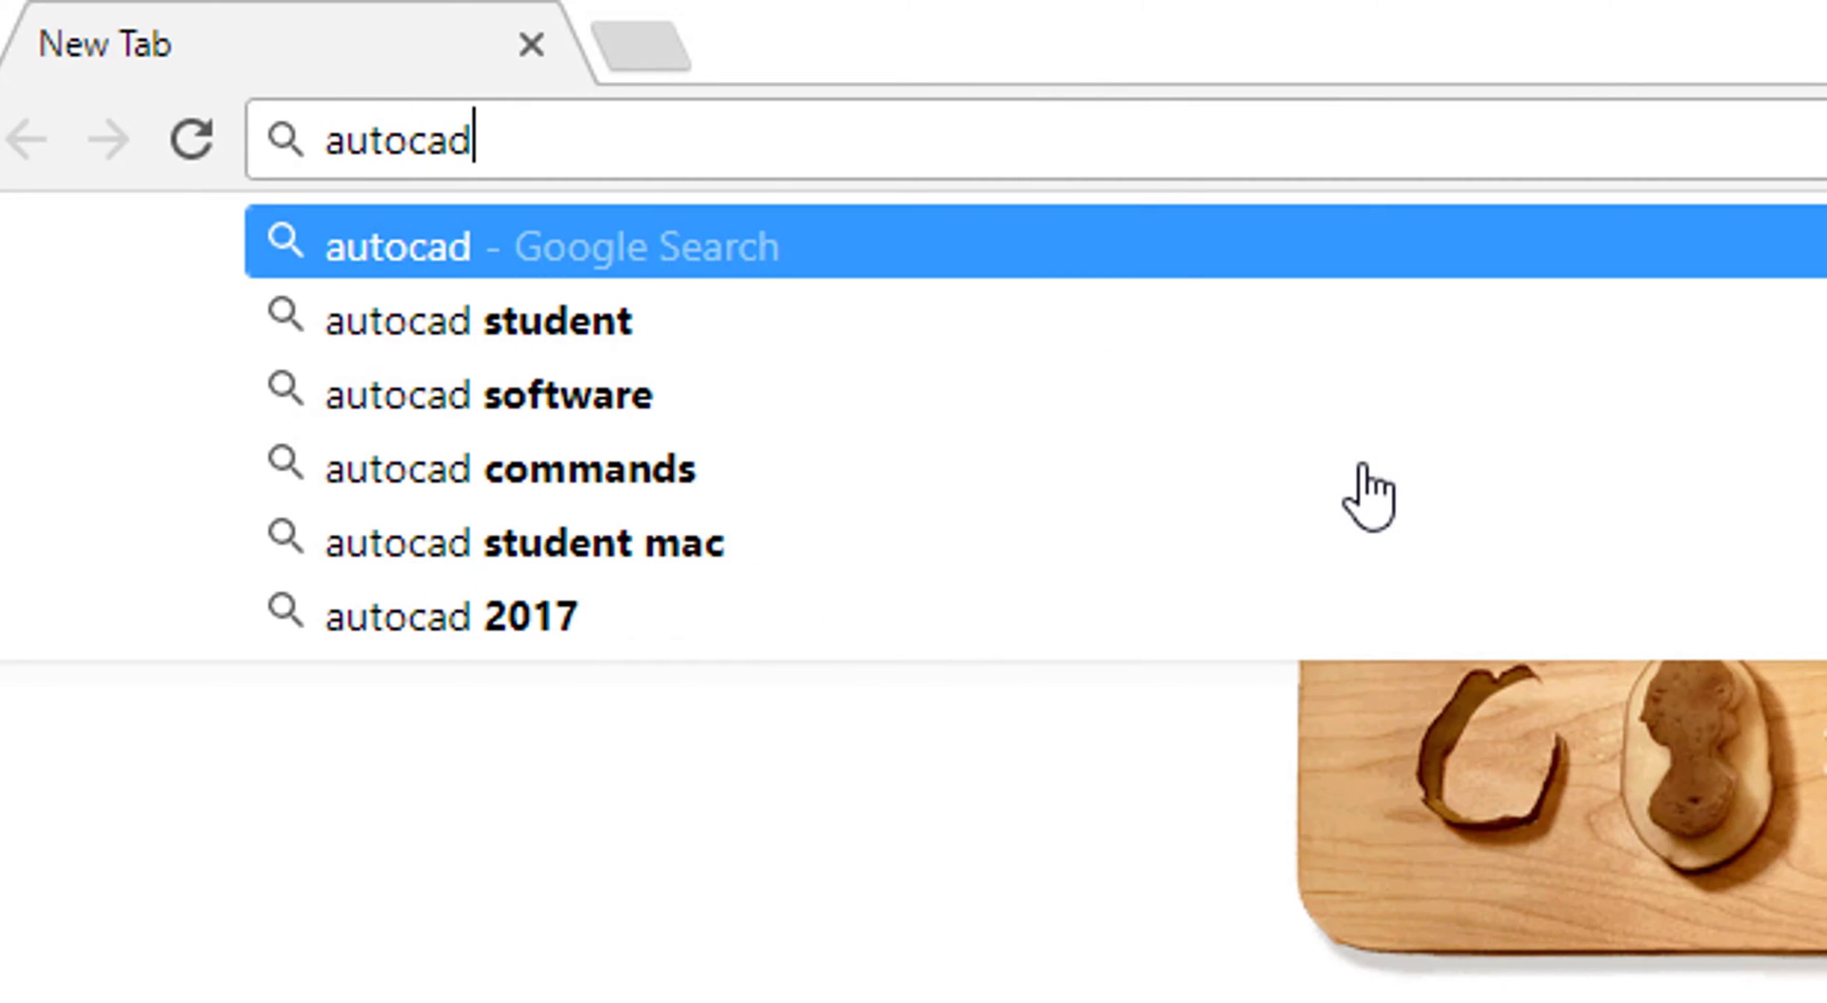
type("s")
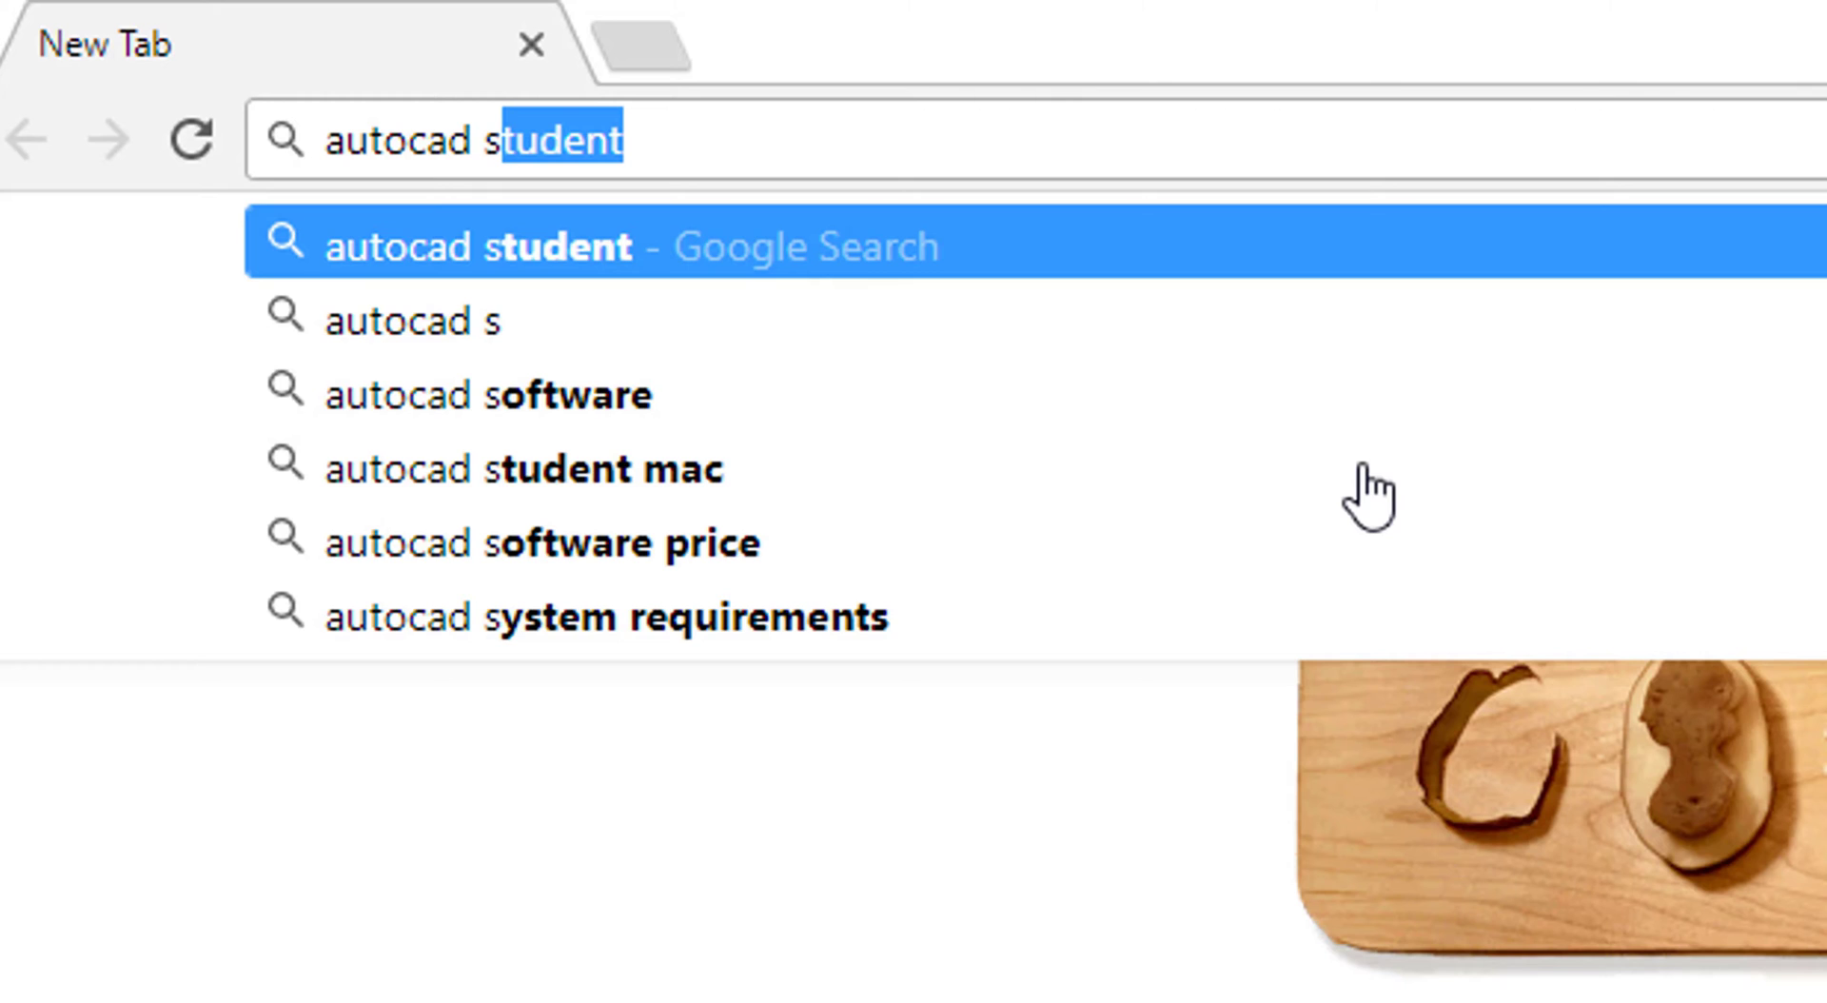
type("tudent")
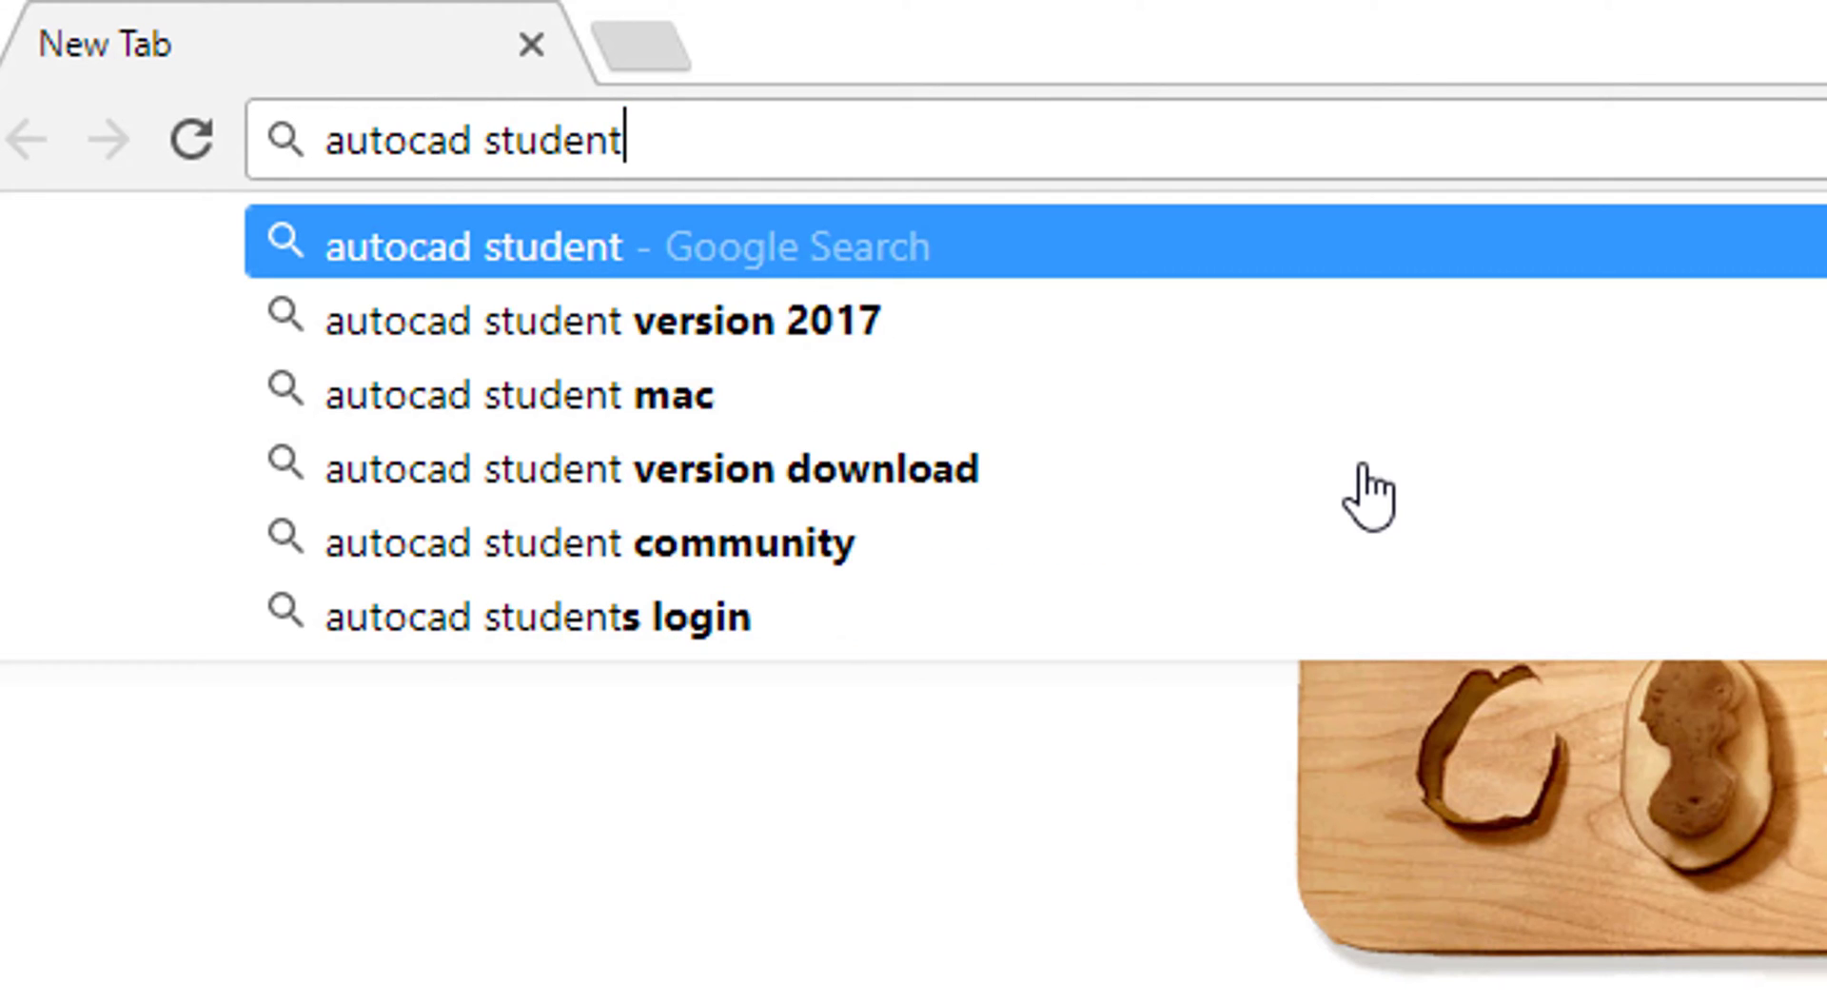
key("Return")
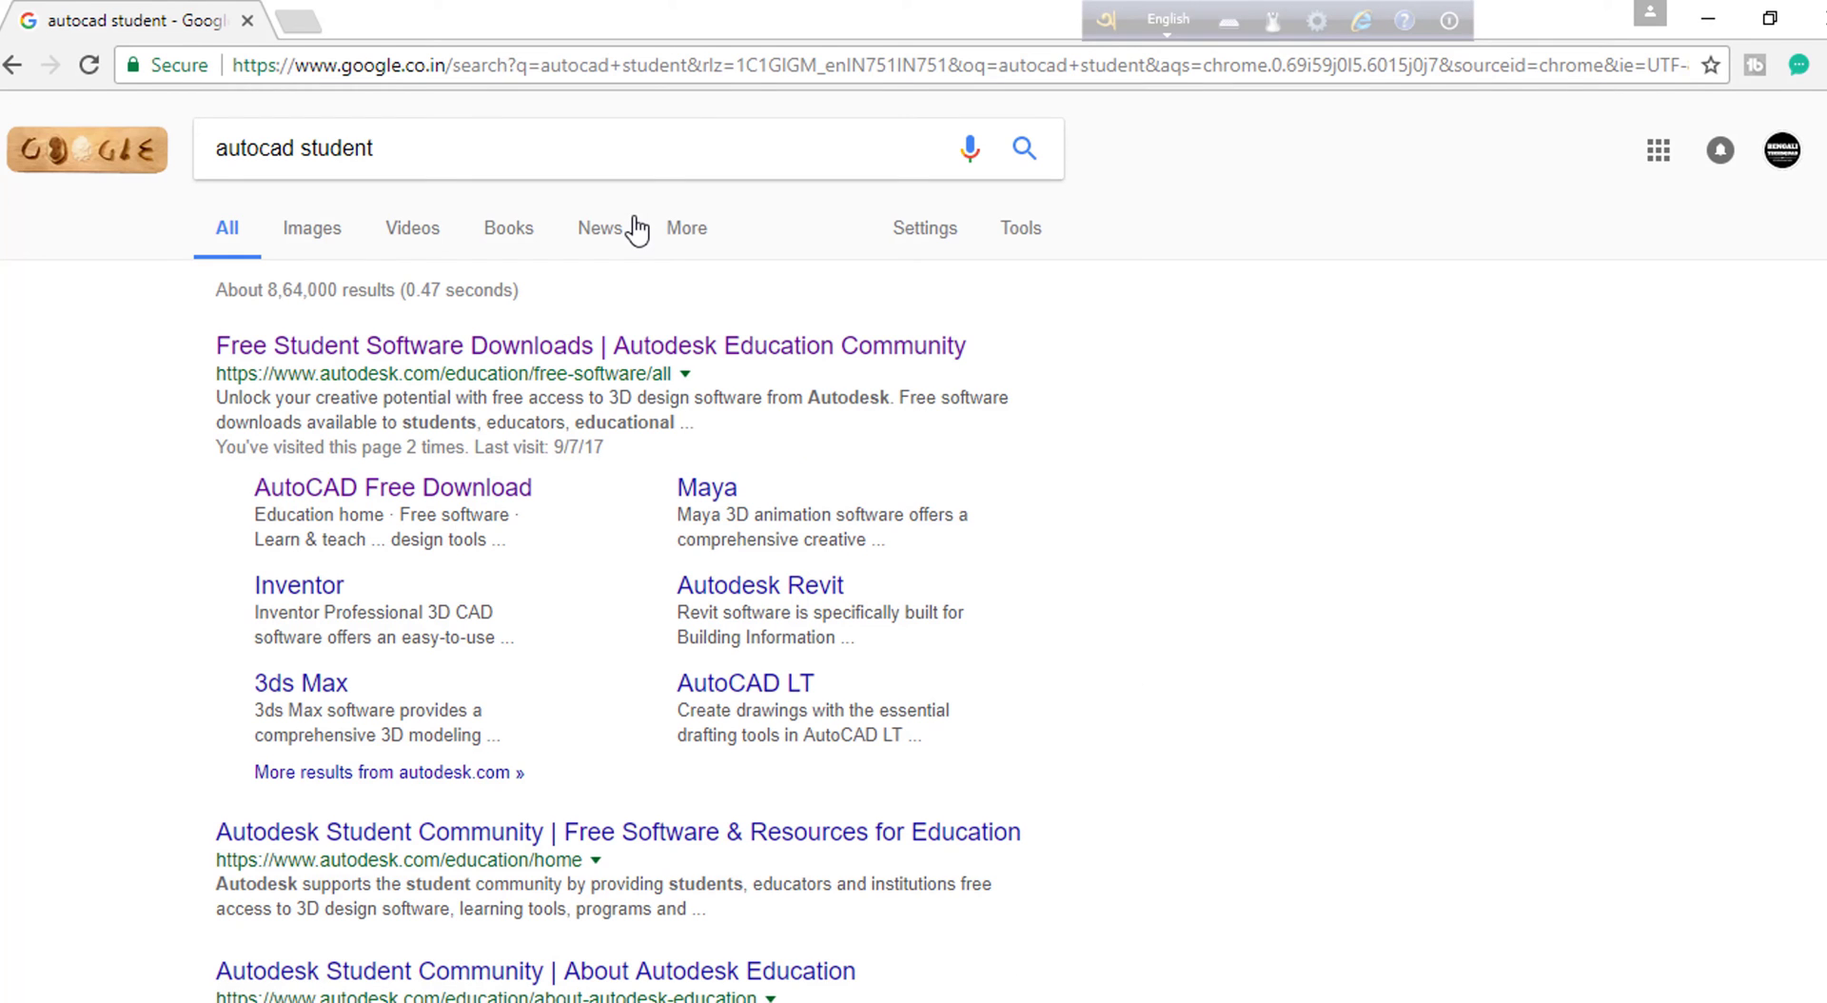
- Open the 'Free Student Software Downloads | Autodesk Education Community' result to see all free products
left_click(443, 356)
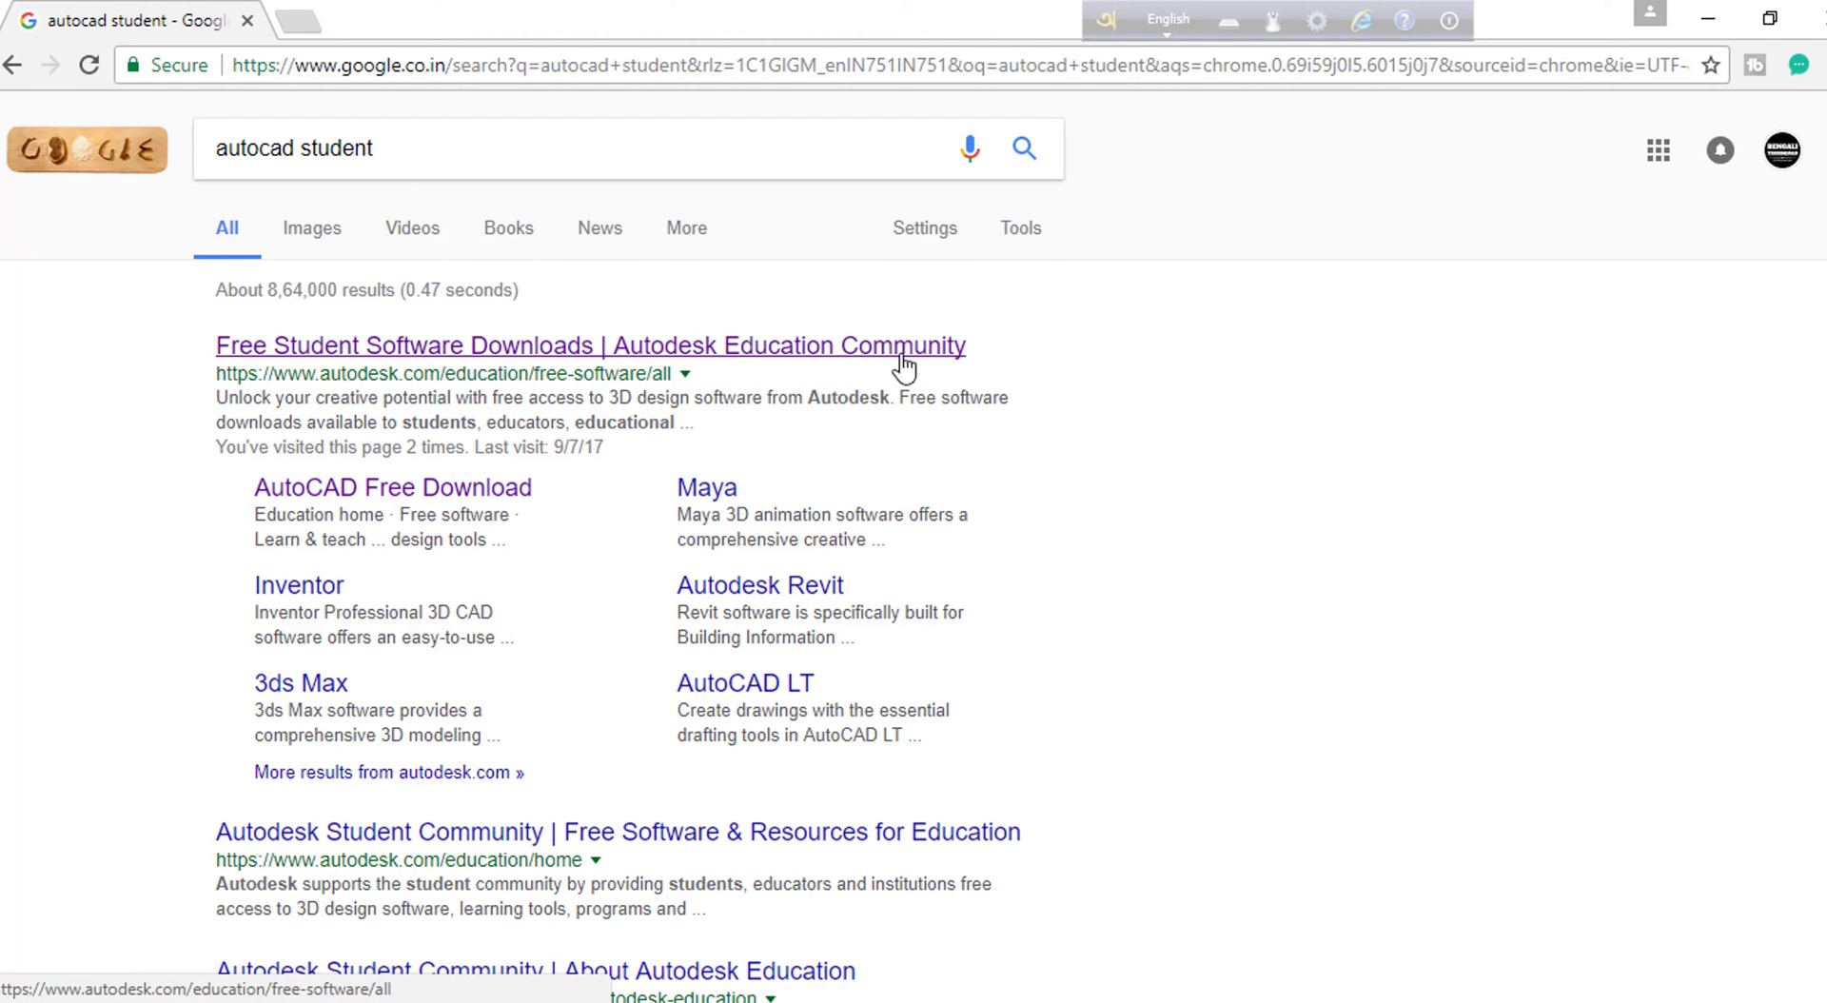
left_click(580, 345)
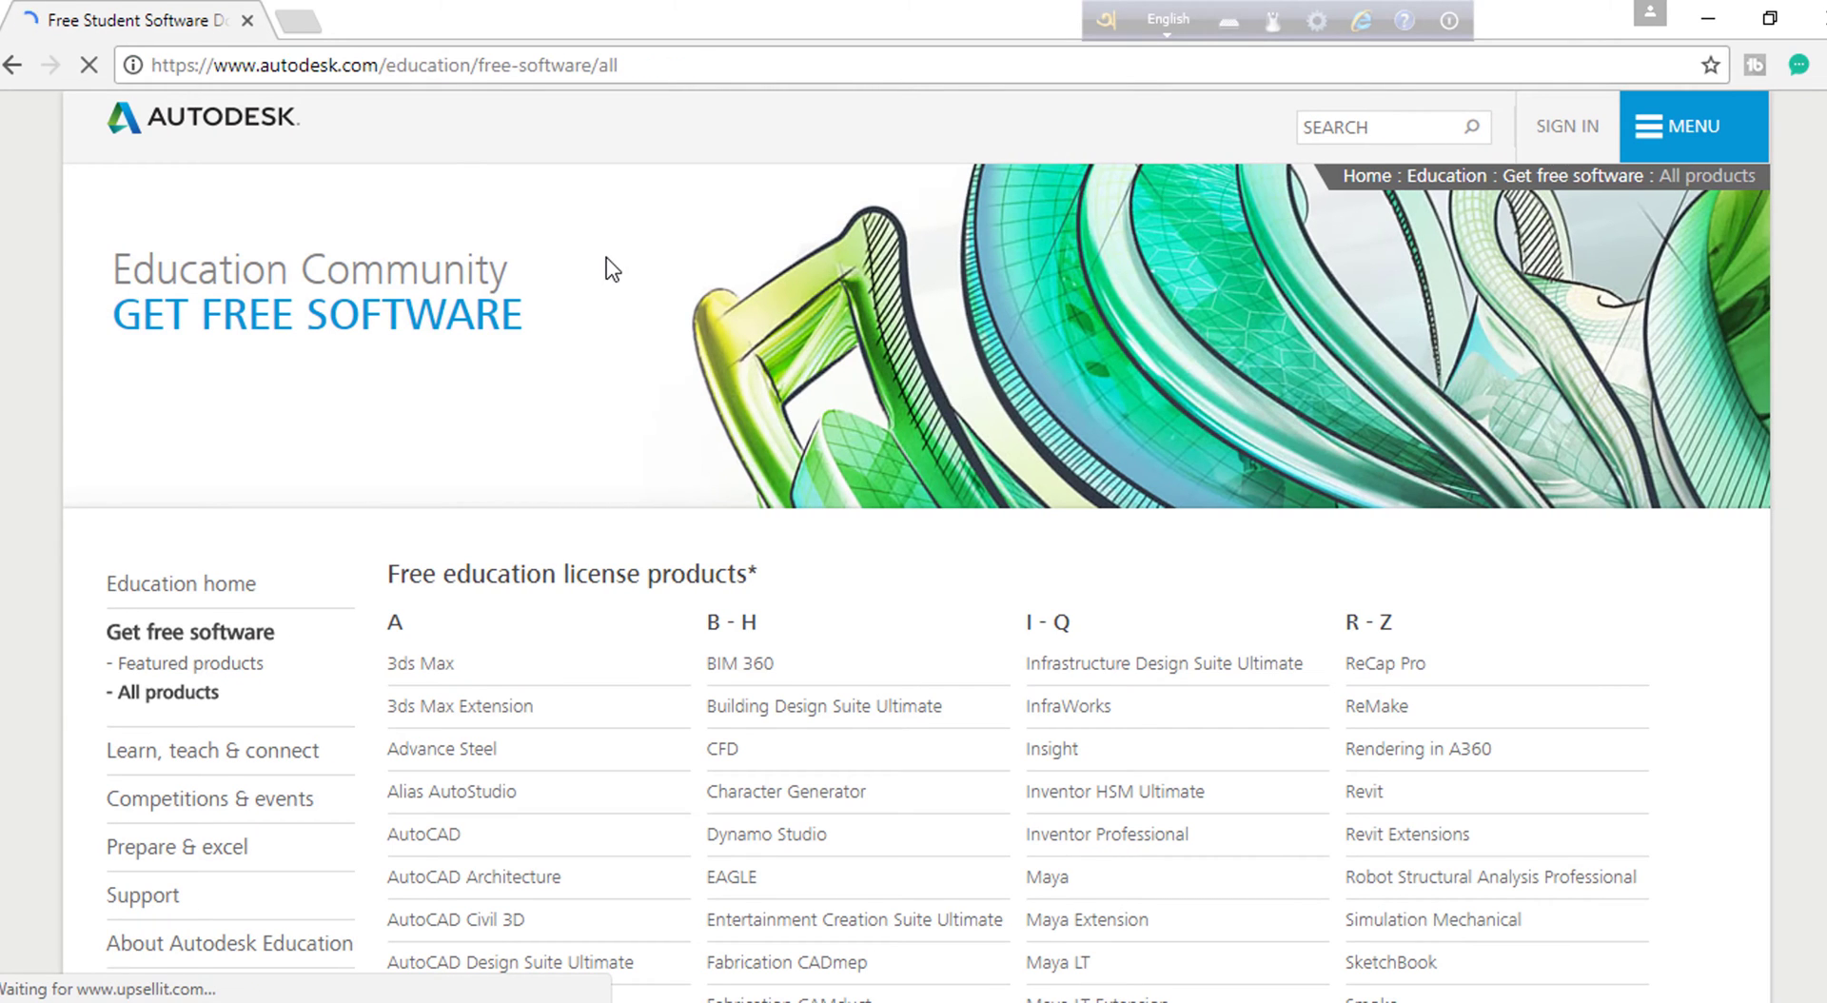
scroll(607, 400, "down", 5)
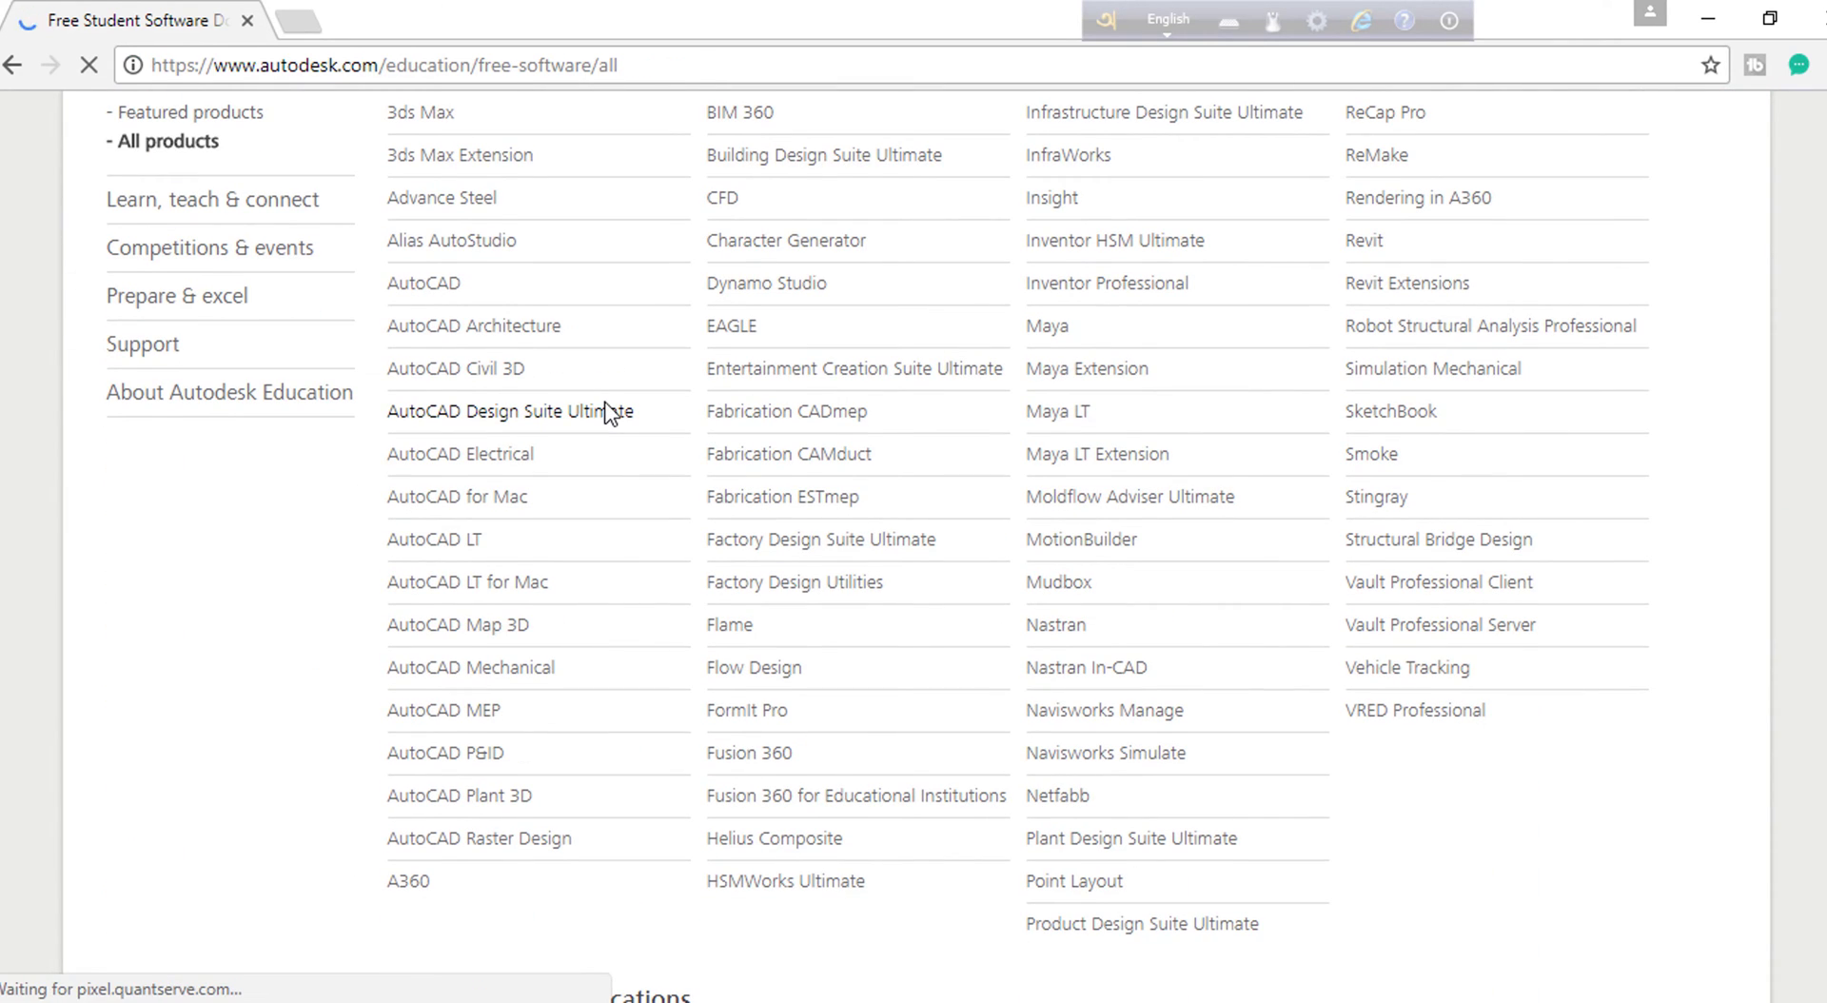
scroll(613, 414, "up", 5)
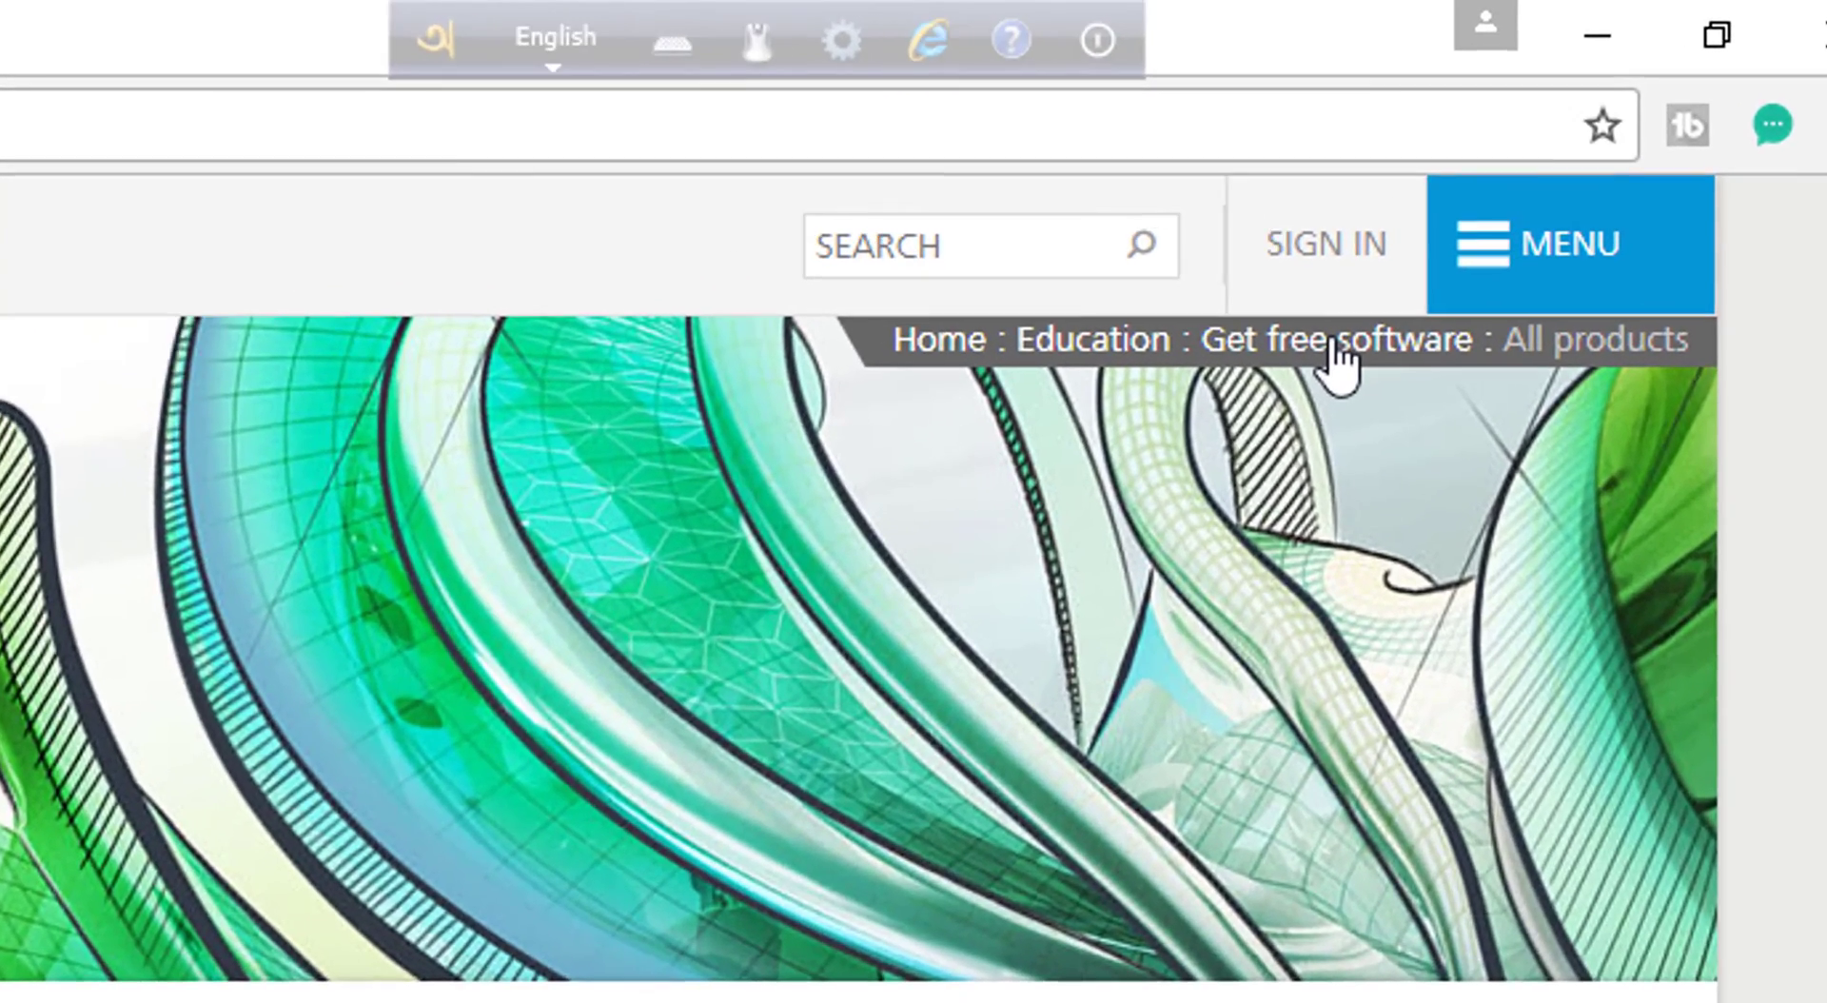
- Go to 'Get free software' and browse to the Featured products section
left_click(1331, 347)
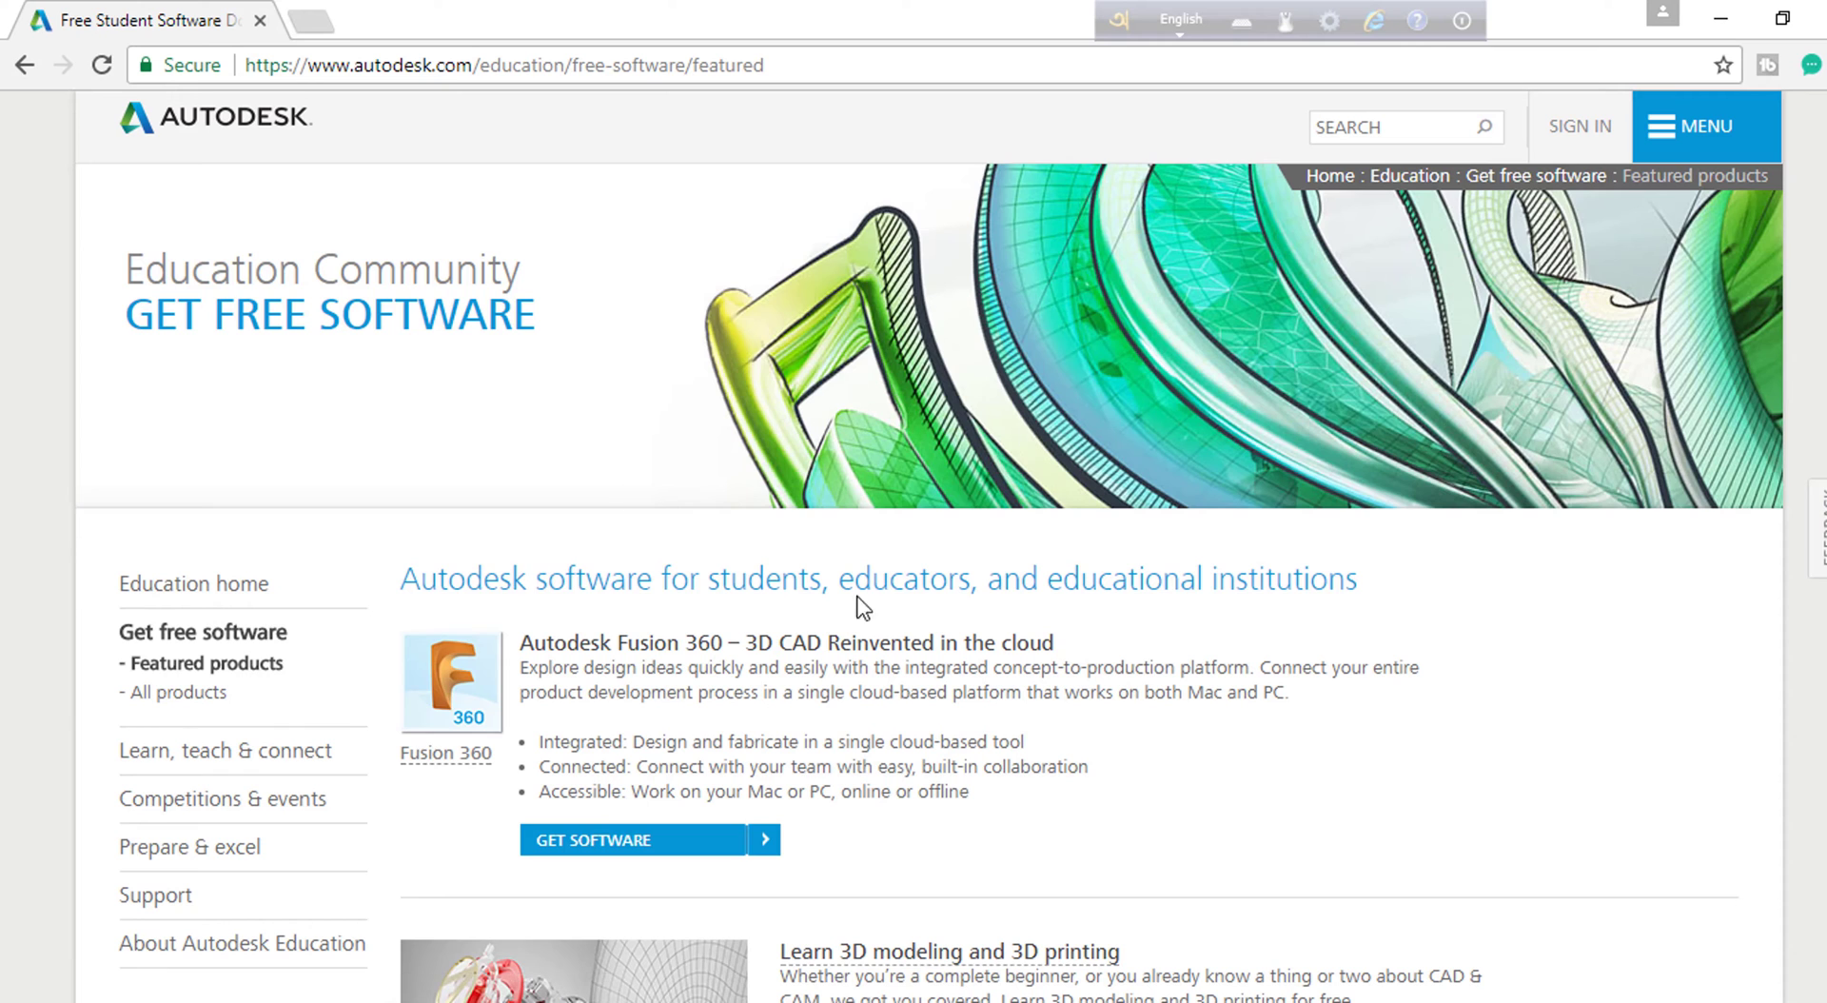
scroll(650, 606, "down", 10)
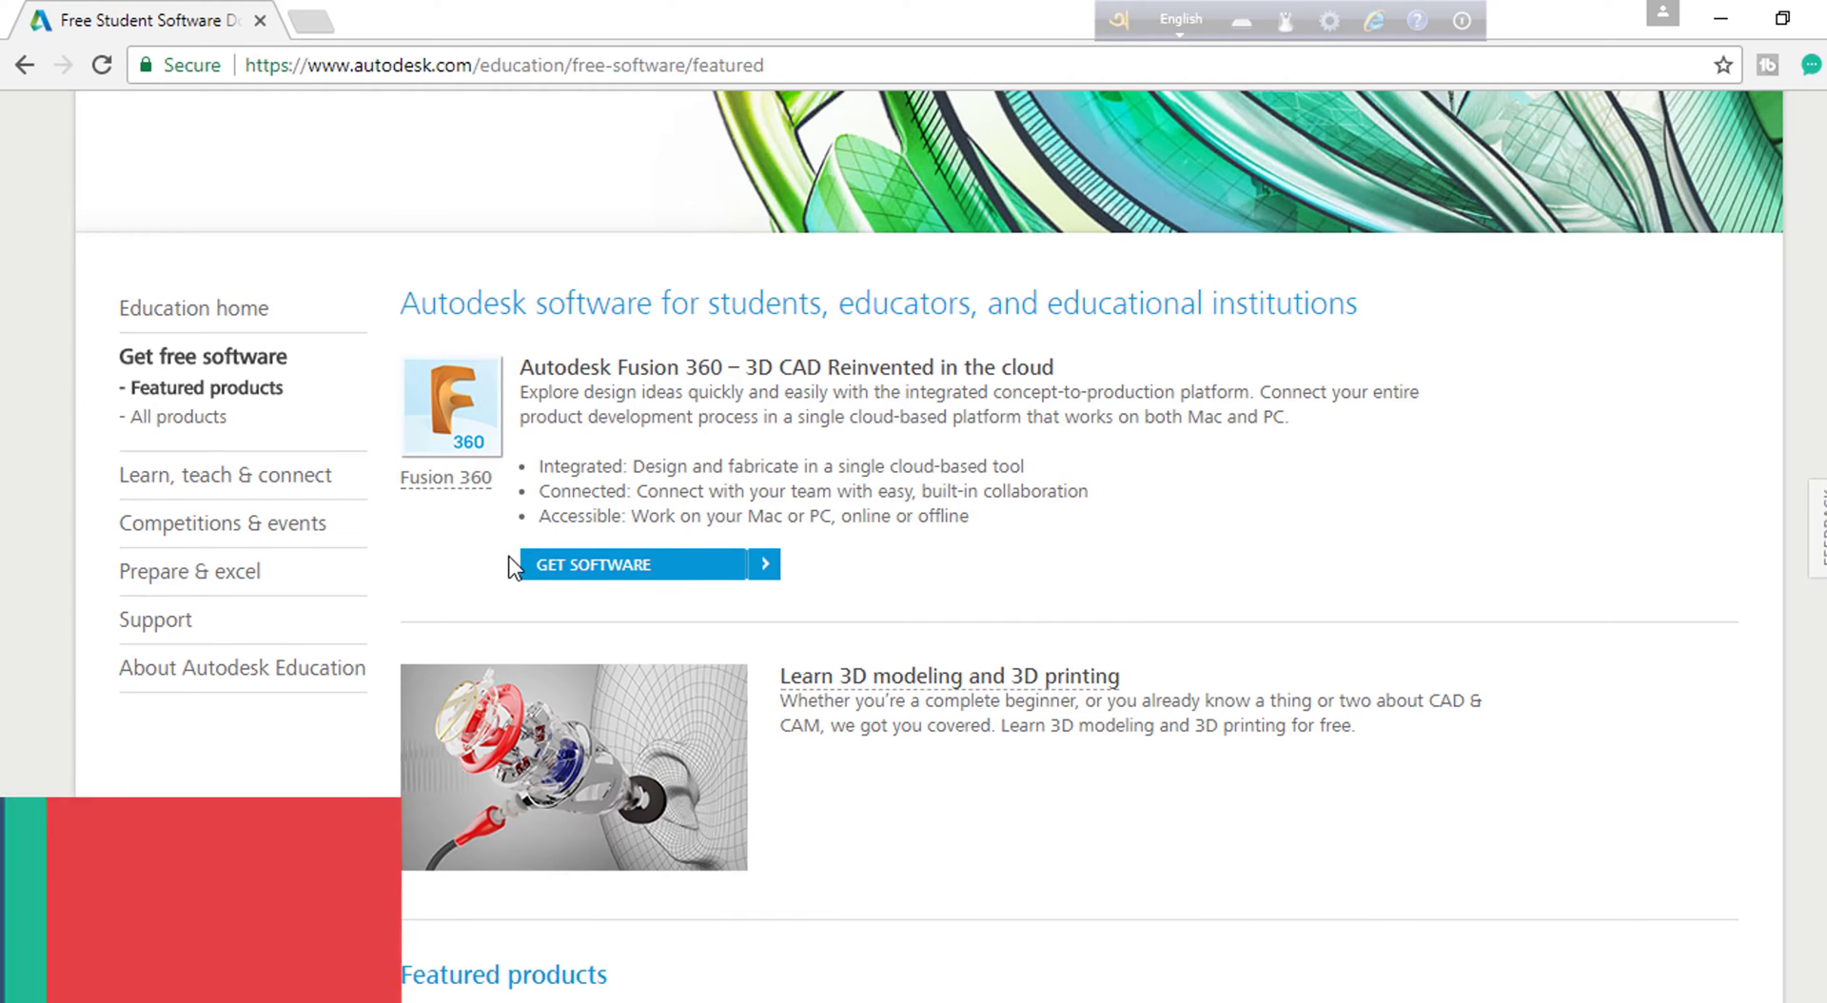
scroll(610, 376, "up", 1)
scroll(610, 376, "up", 3)
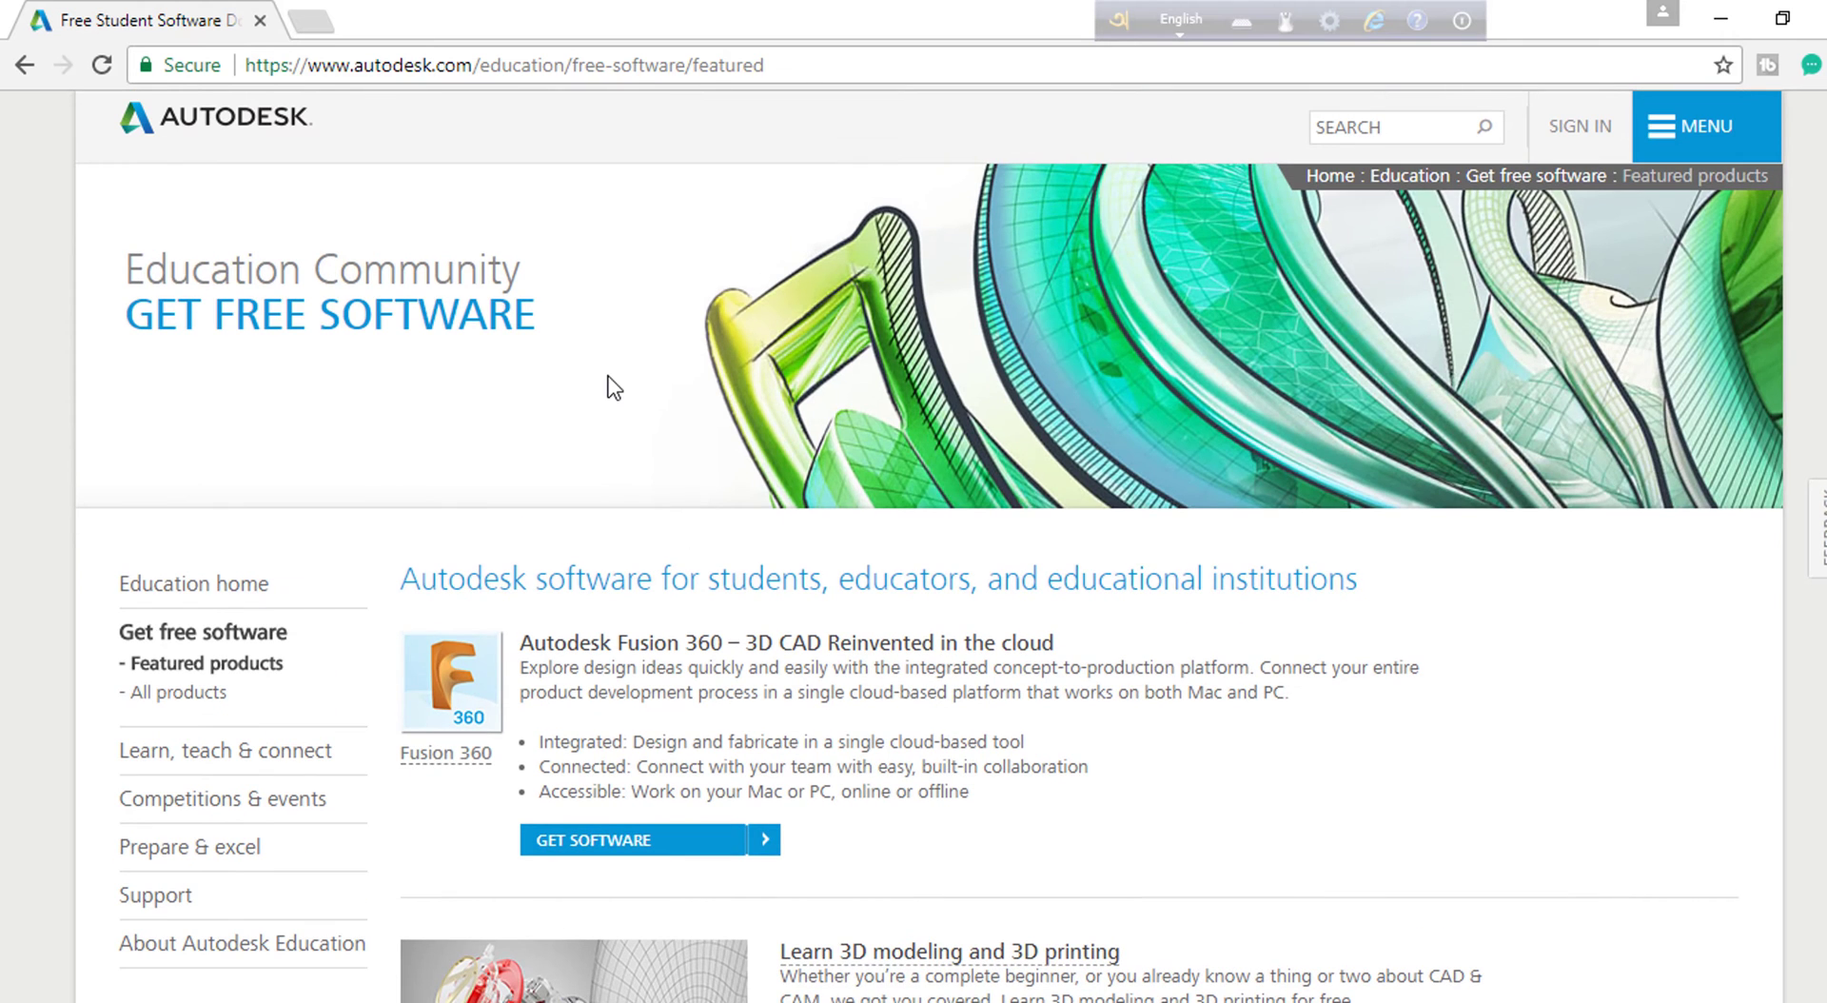
scroll(957, 533, "down", 6)
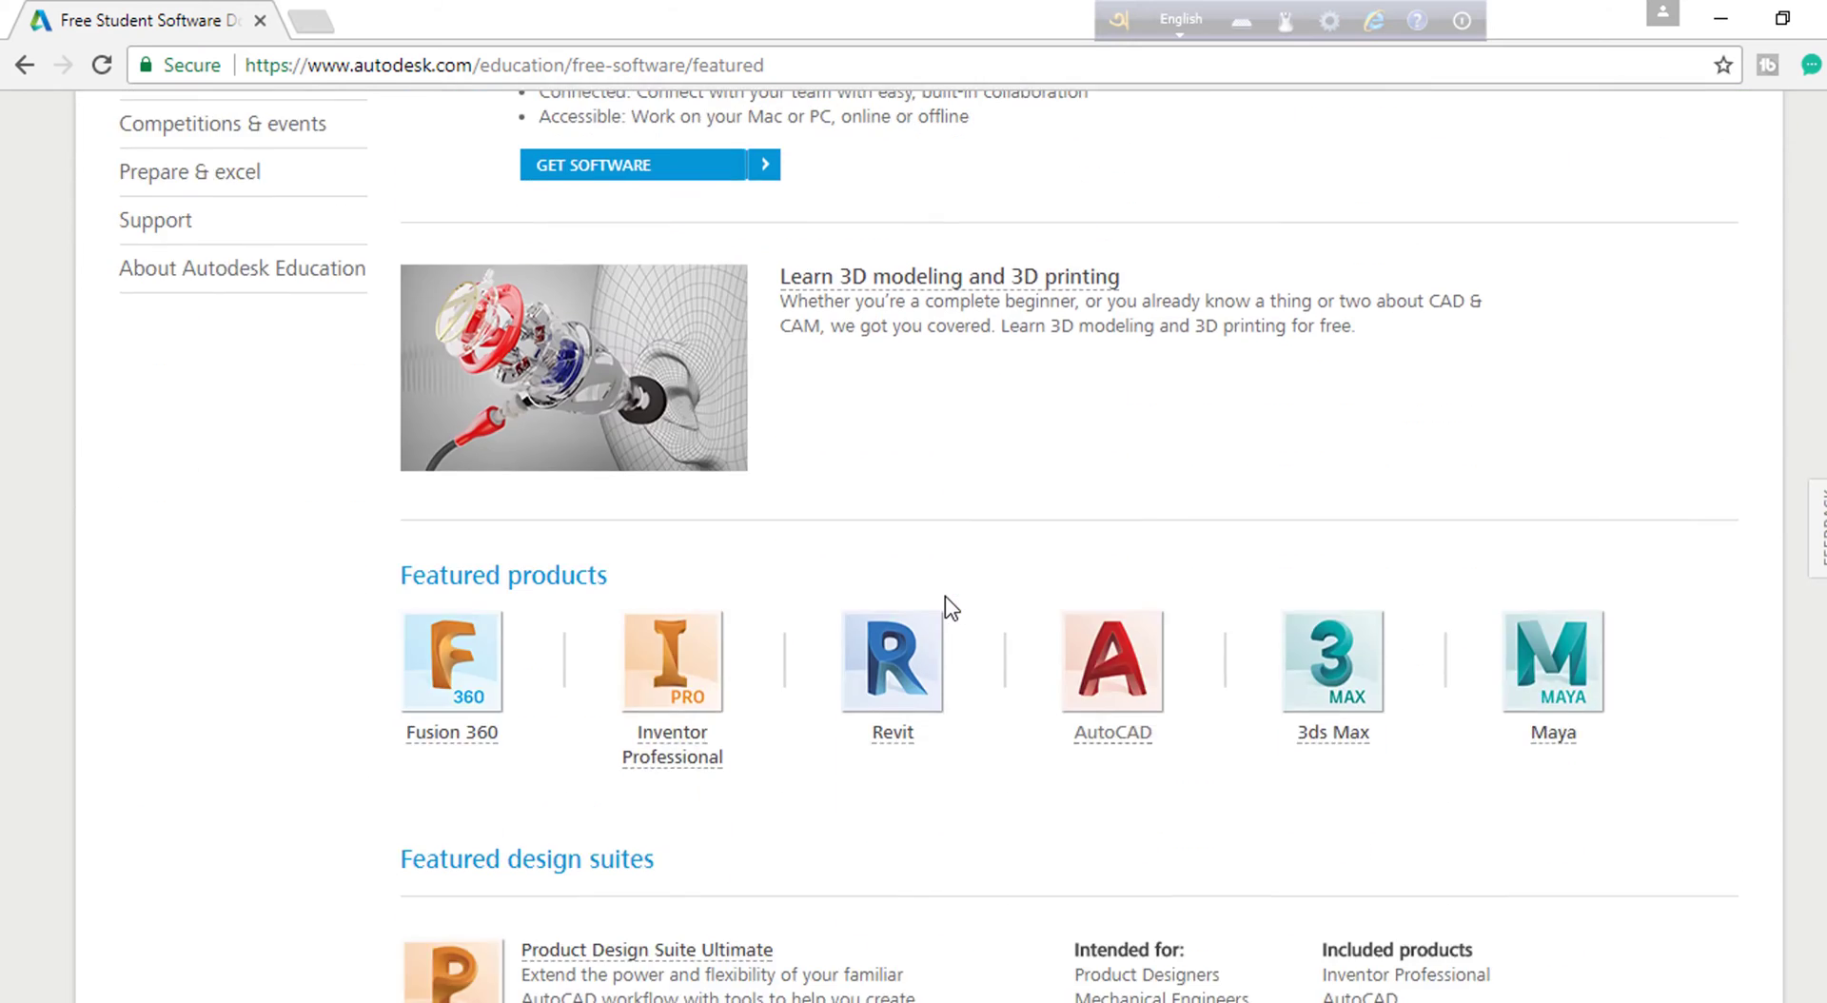
scroll(946, 603, "up", 5)
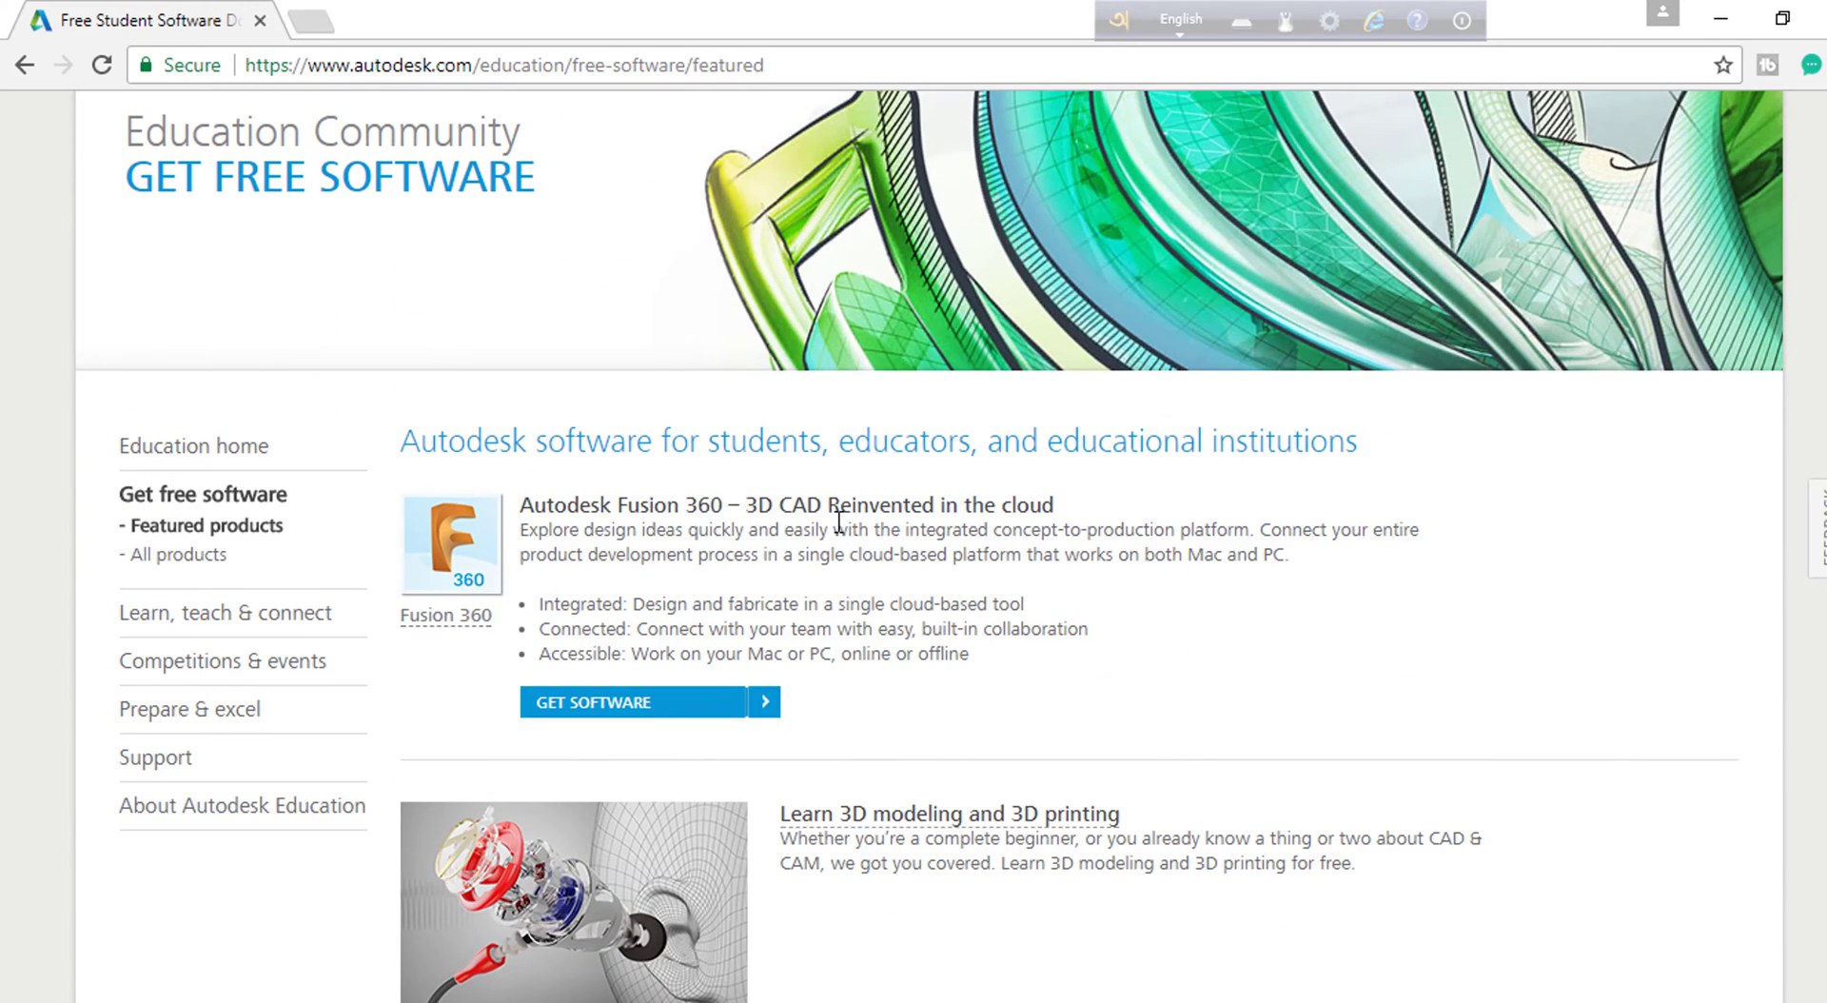
scroll(898, 584, "down", 5)
scroll(868, 596, "down", 4)
scroll(743, 561, "down", 4)
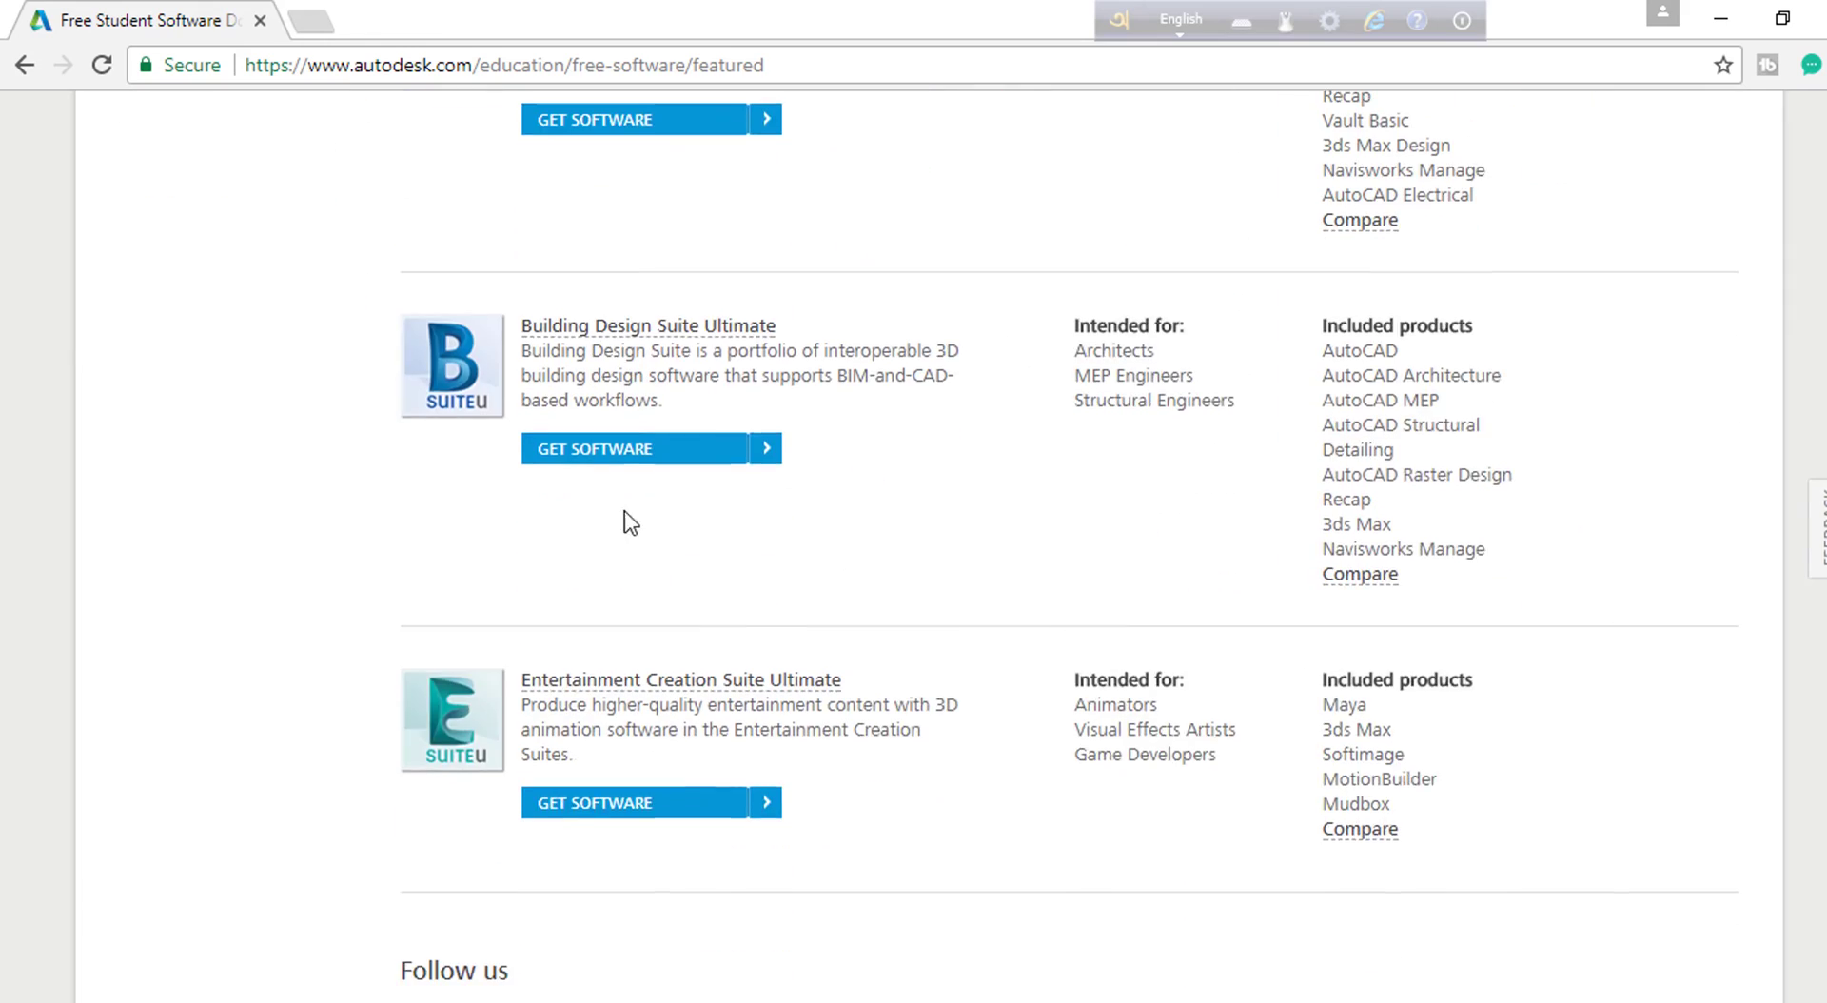
scroll(723, 599, "down", 6)
scroll(828, 683, "down", 4)
scroll(827, 672, "up", 6)
scroll(827, 671, "up", 3)
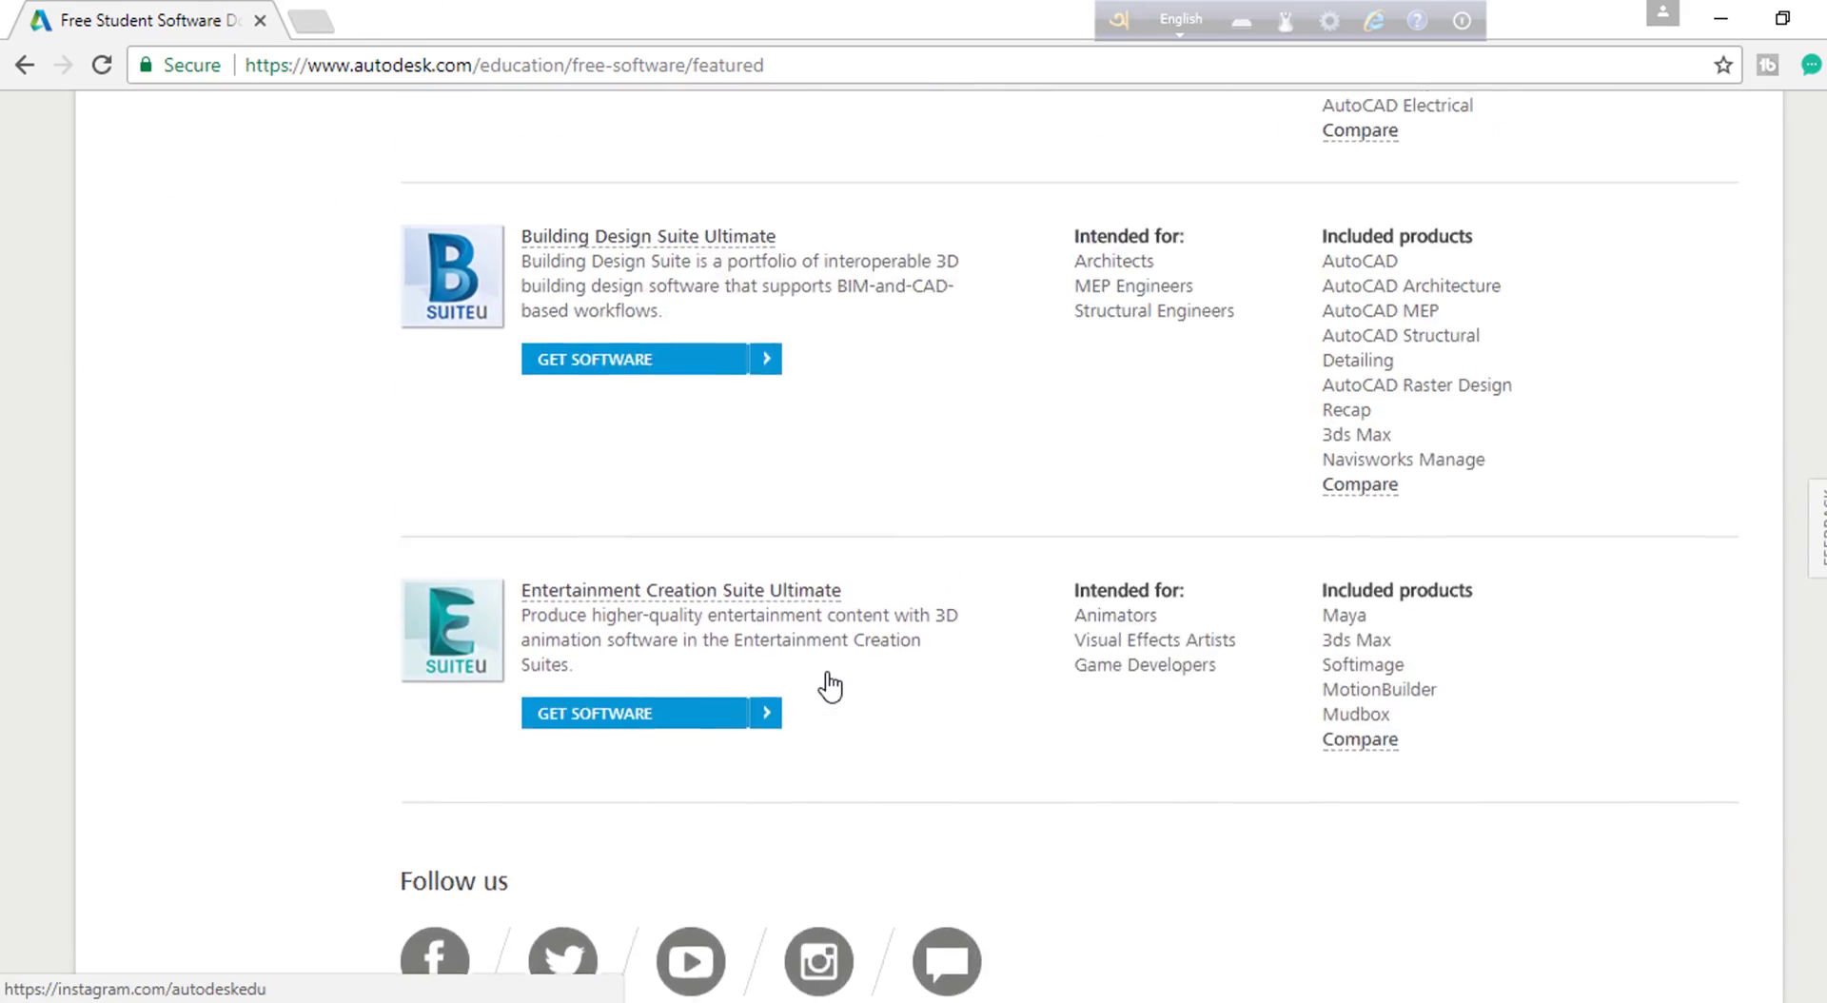
scroll(826, 672, "up", 3)
scroll(826, 672, "up", 7)
scroll(826, 672, "up", 8)
scroll(827, 672, "down", 1)
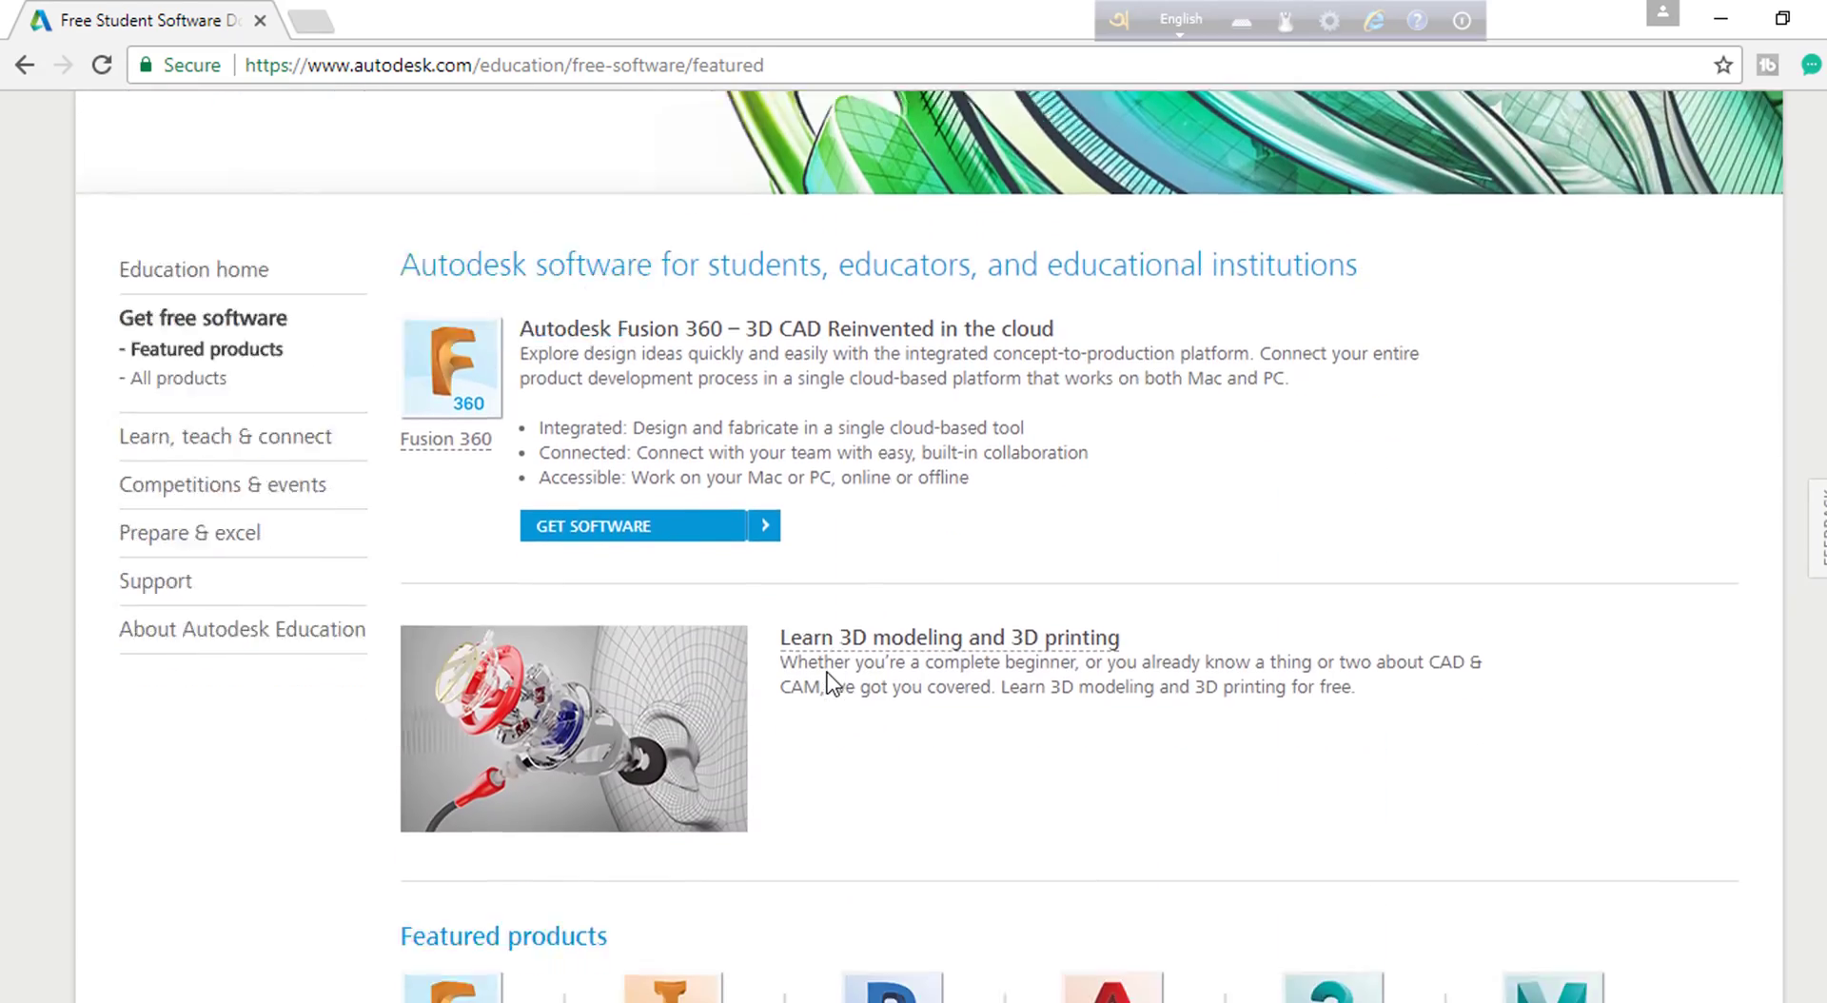
scroll(826, 672, "down", 3)
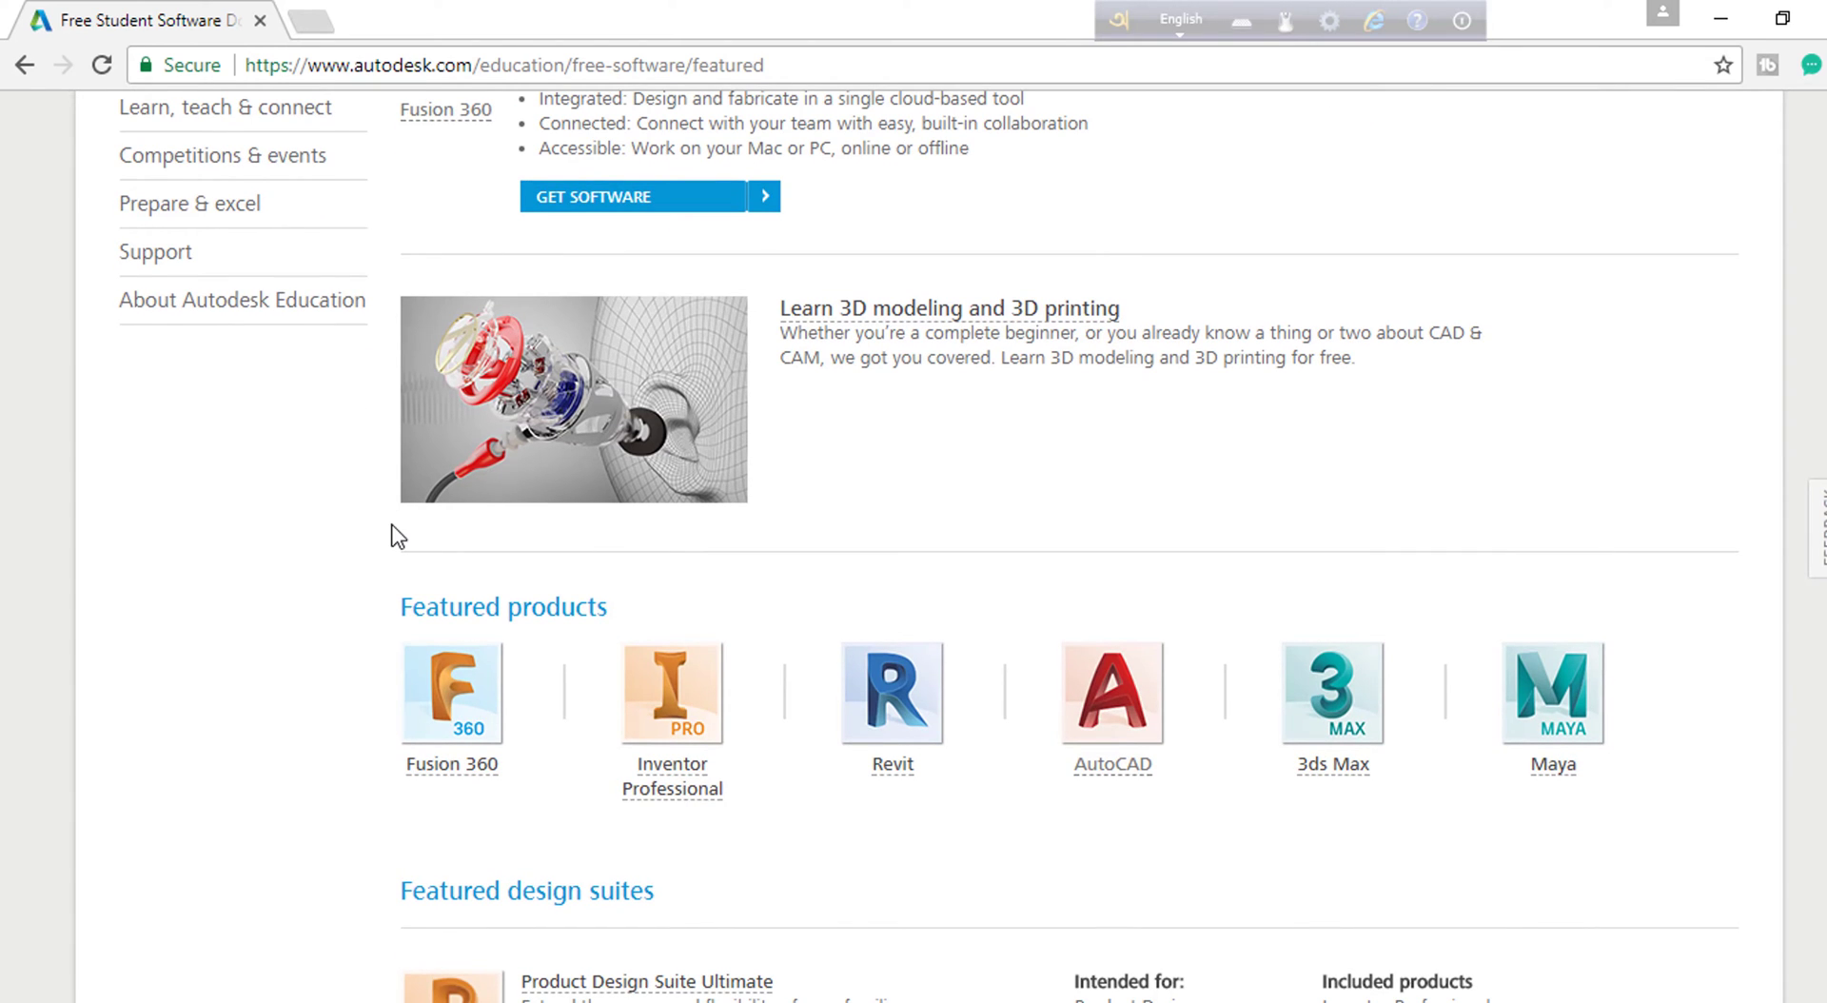
scroll(428, 513, "up", 3)
scroll(453, 509, "down", 3)
- Open the AutoCAD free download page and start creating a new account
left_click(1113, 716)
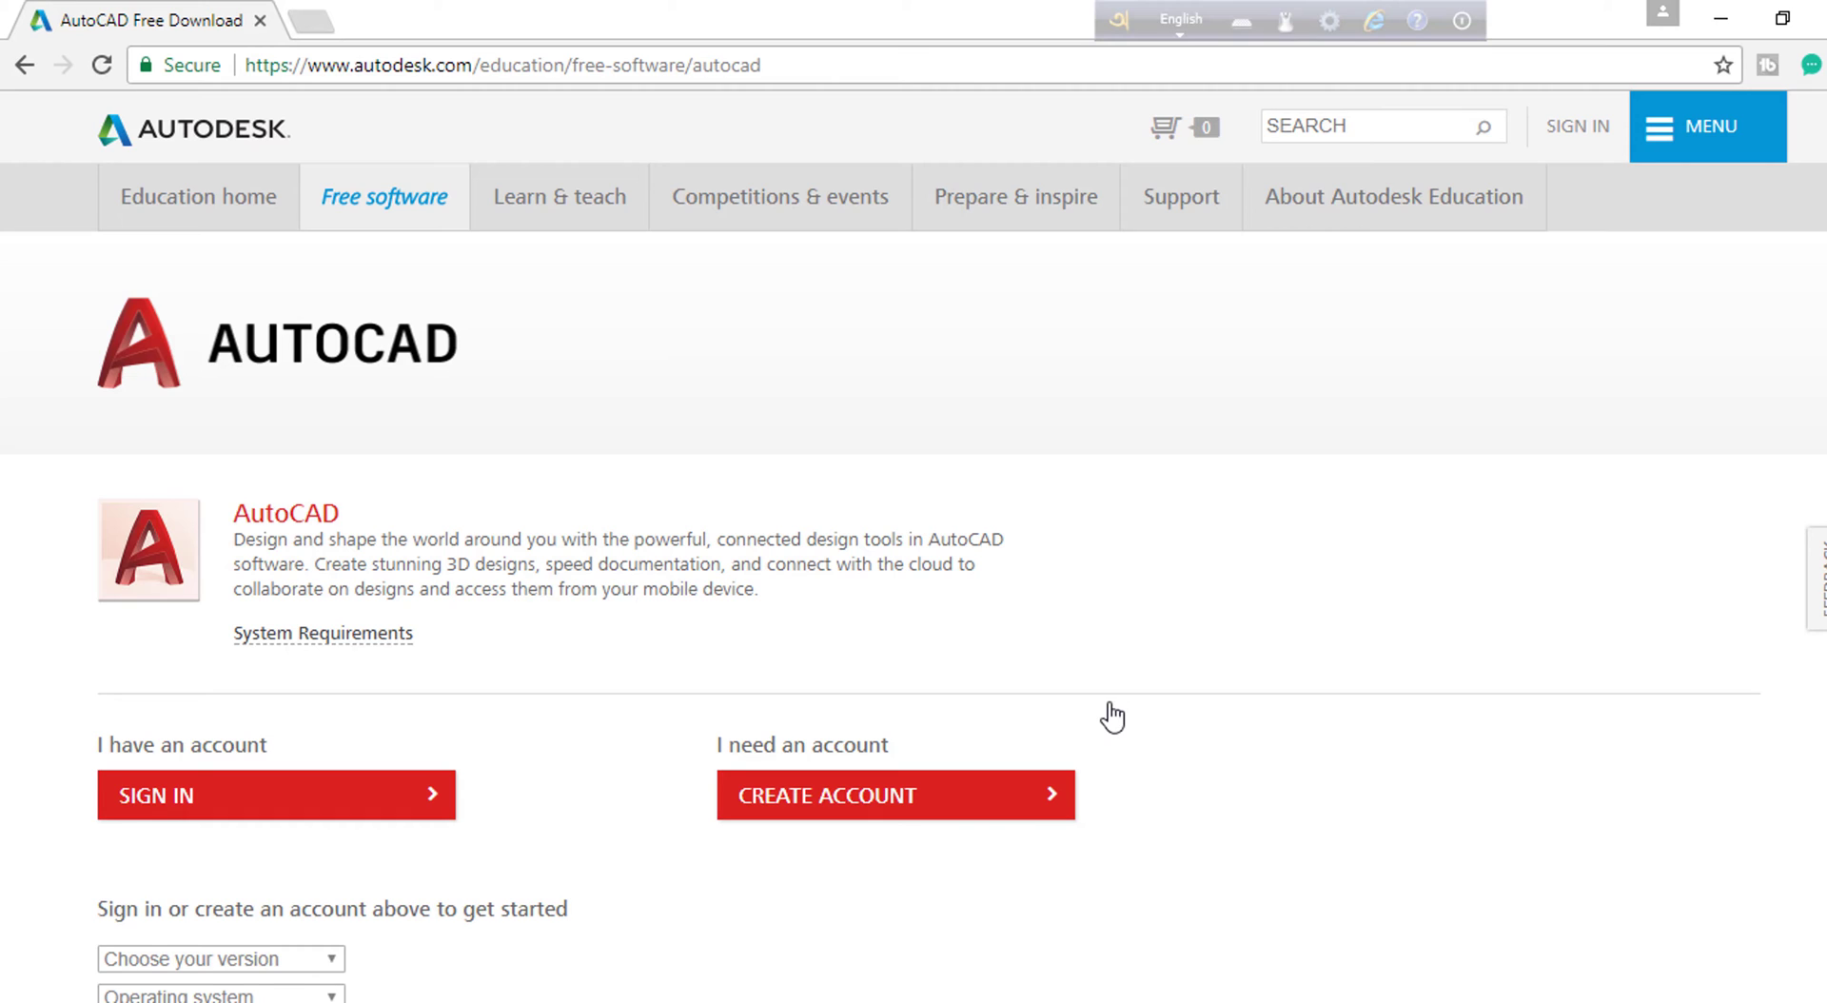
scroll(706, 694, "down", 4)
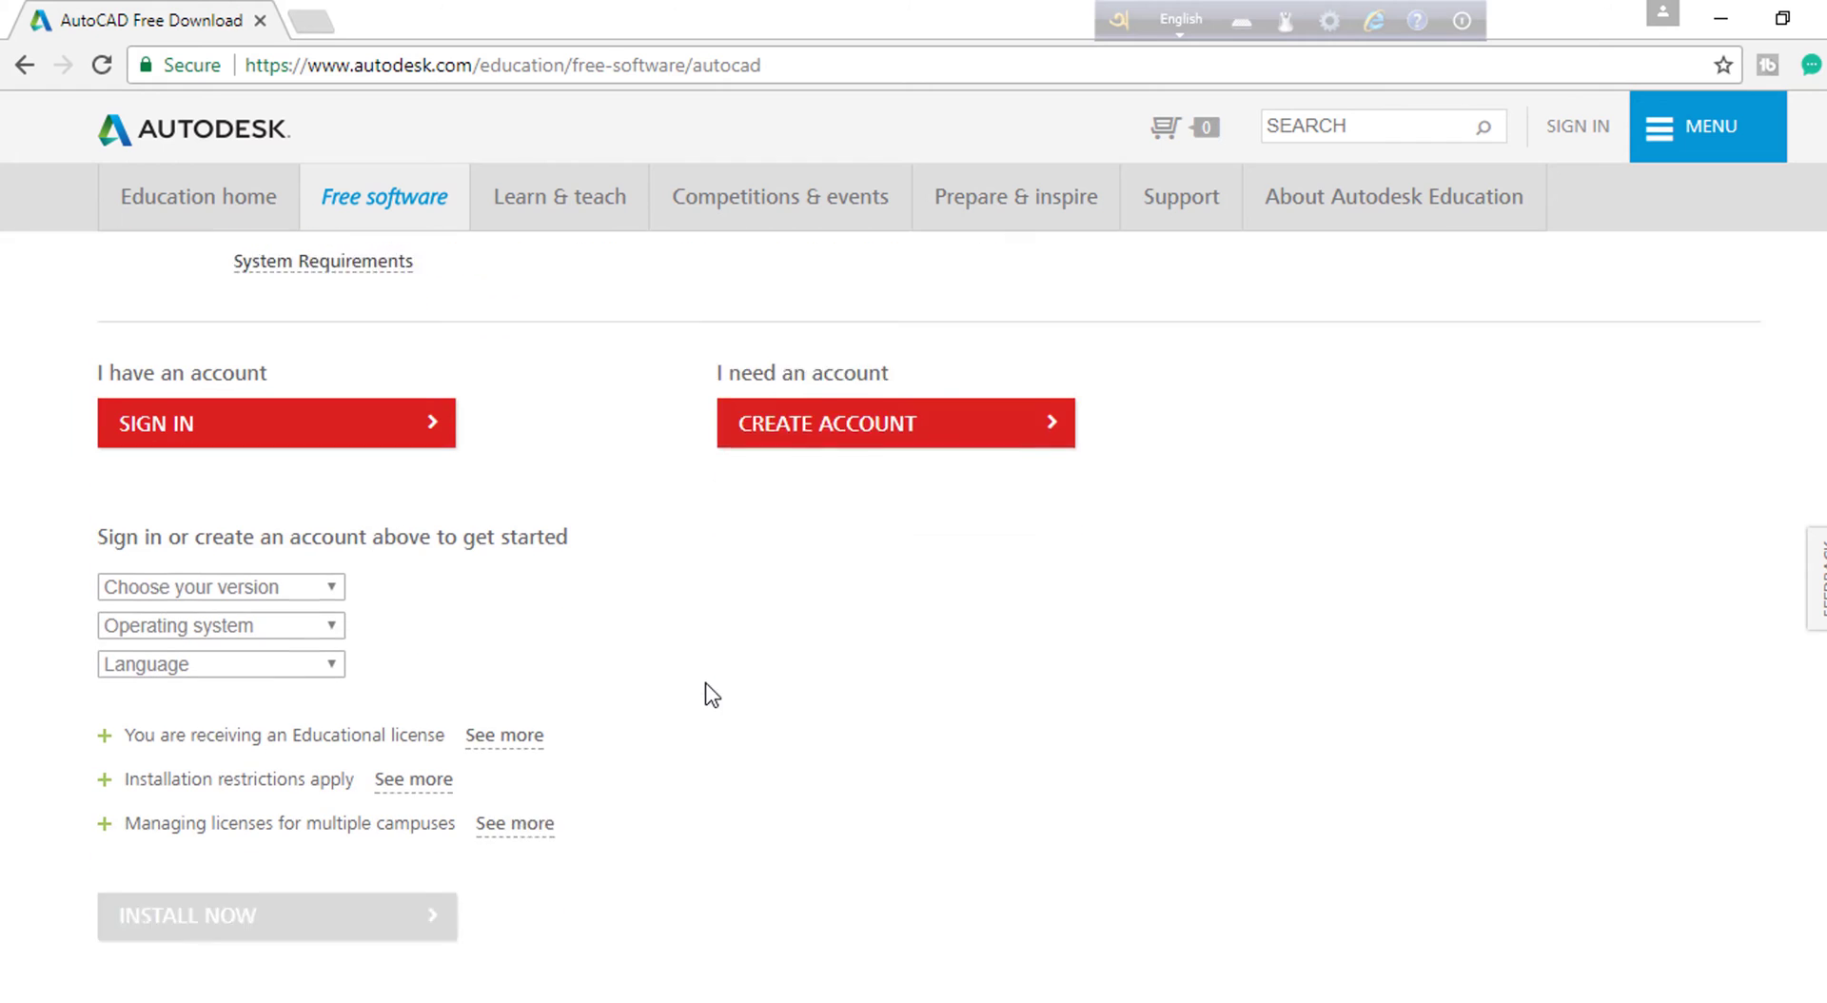
left_click(960, 398)
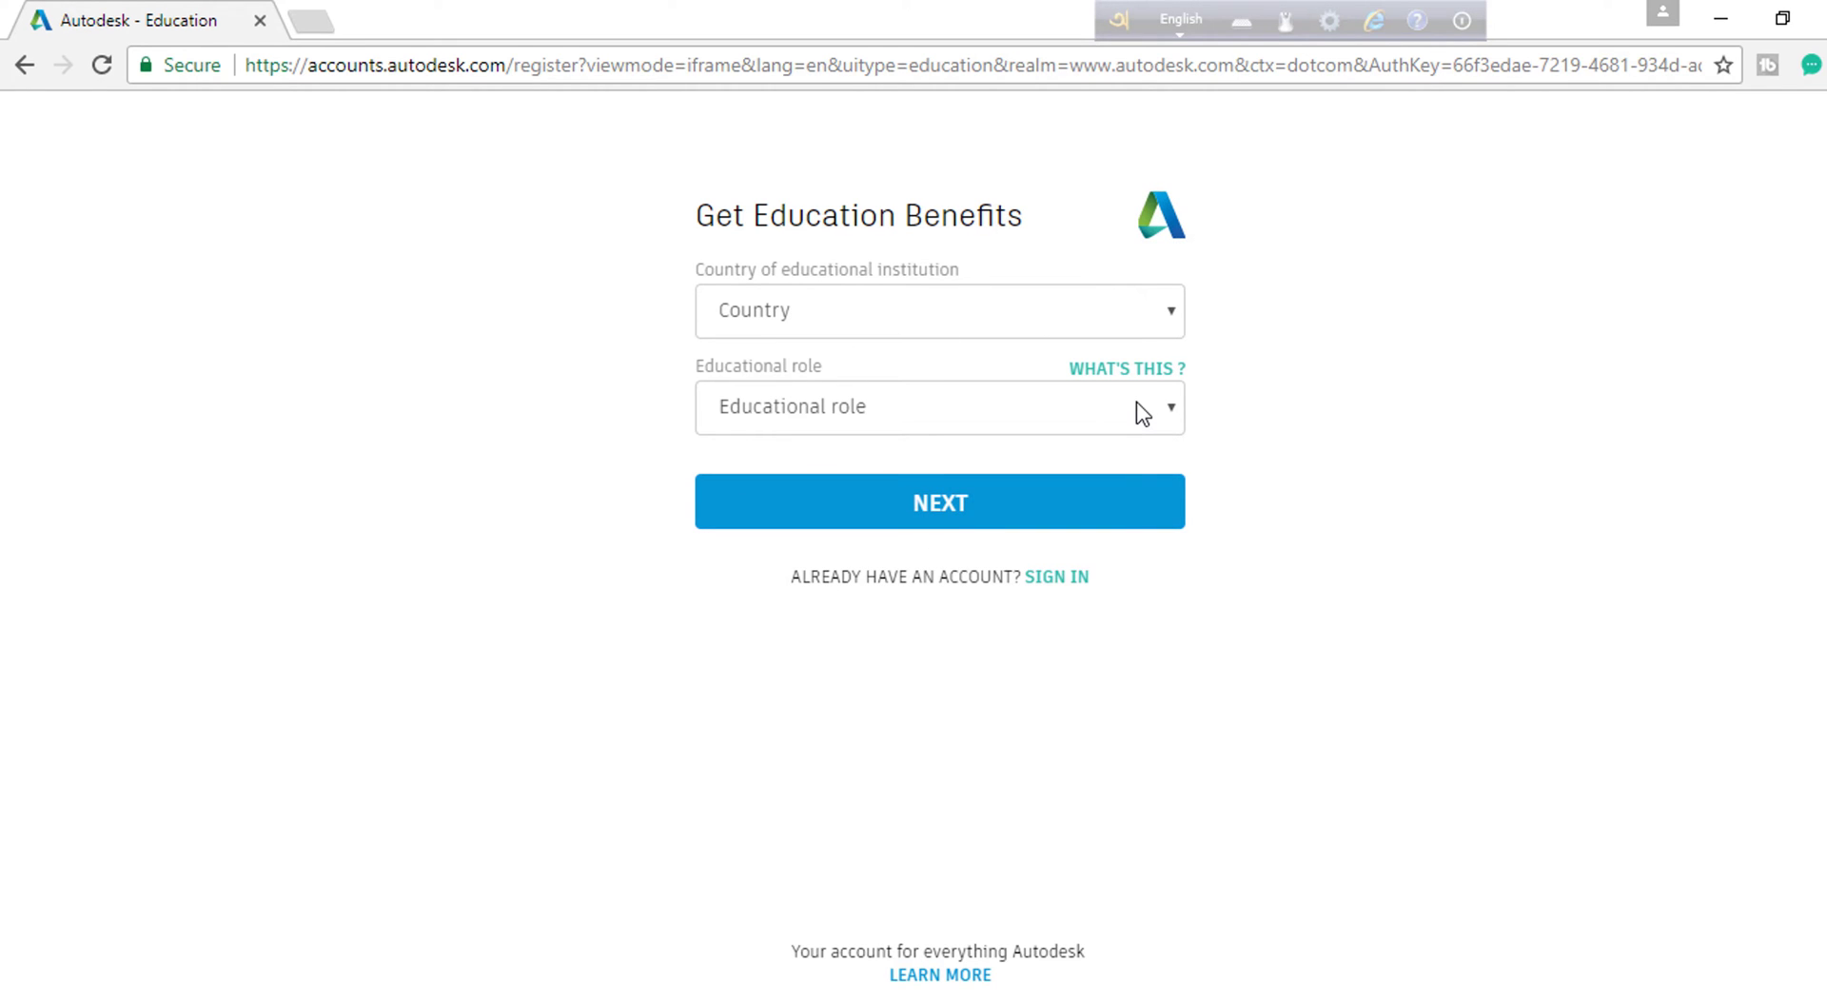
- Set the institution's country to India and the educational role to Student
left_click(857, 322)
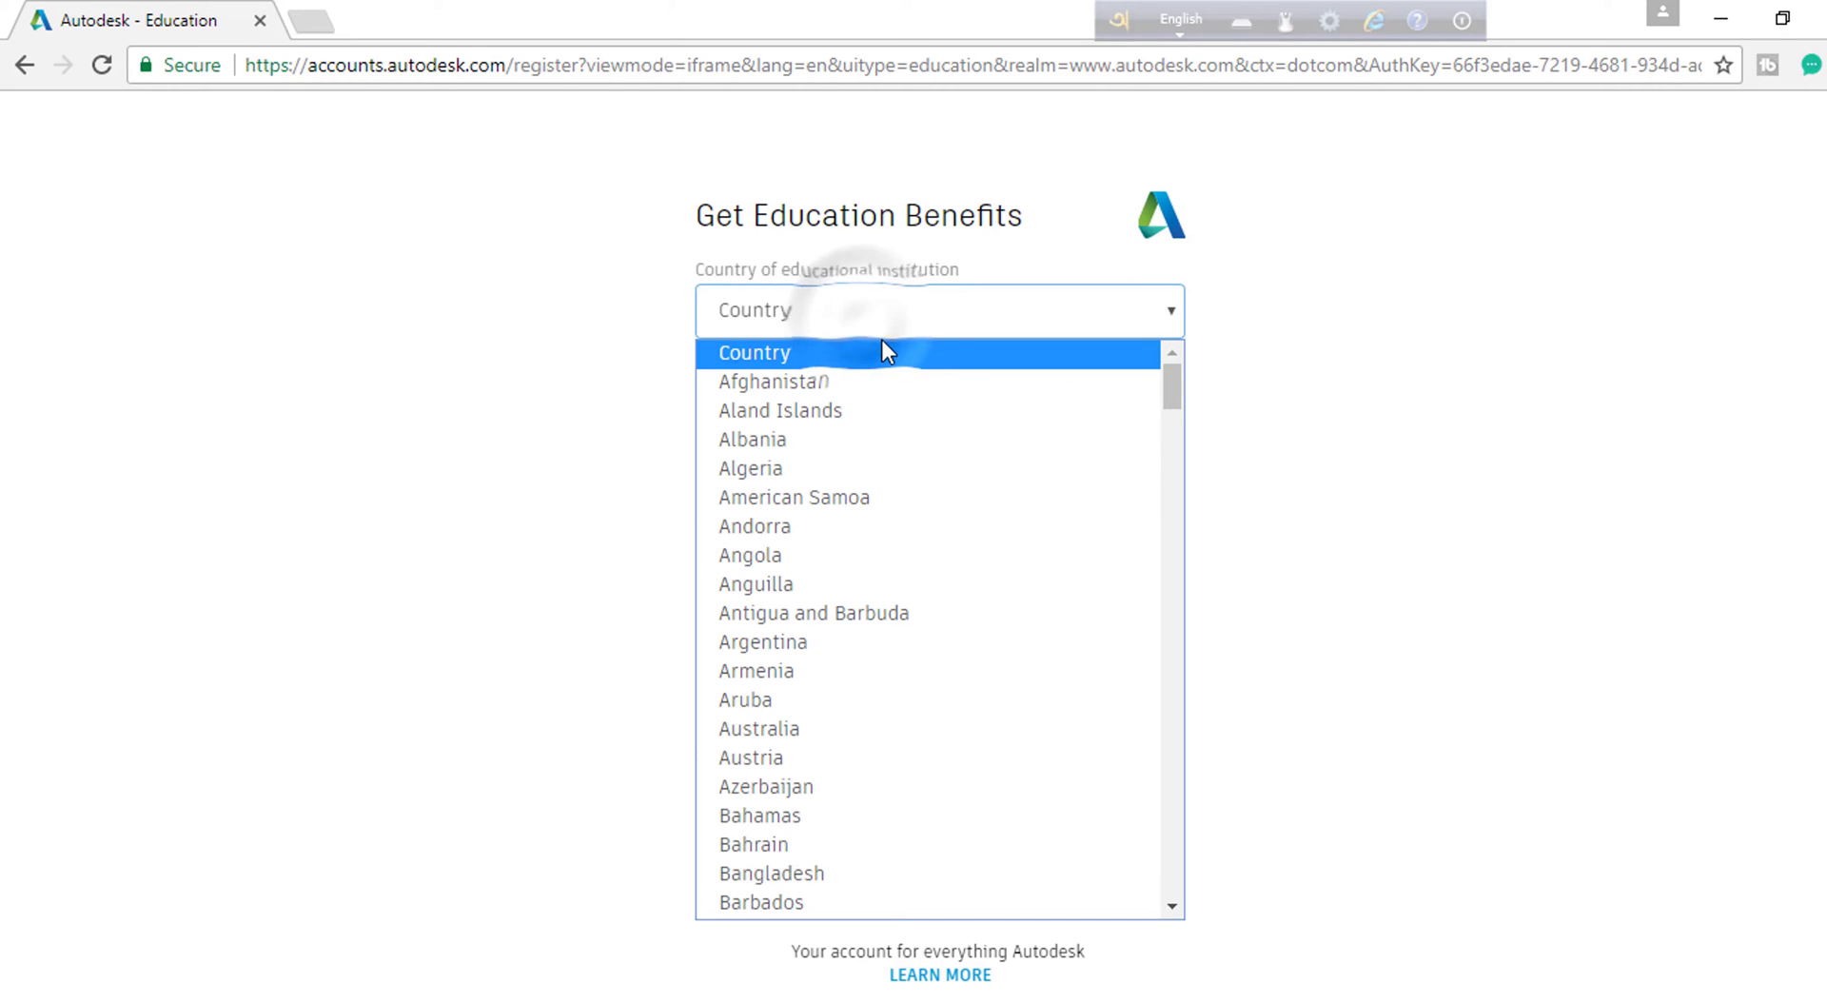
type("india")
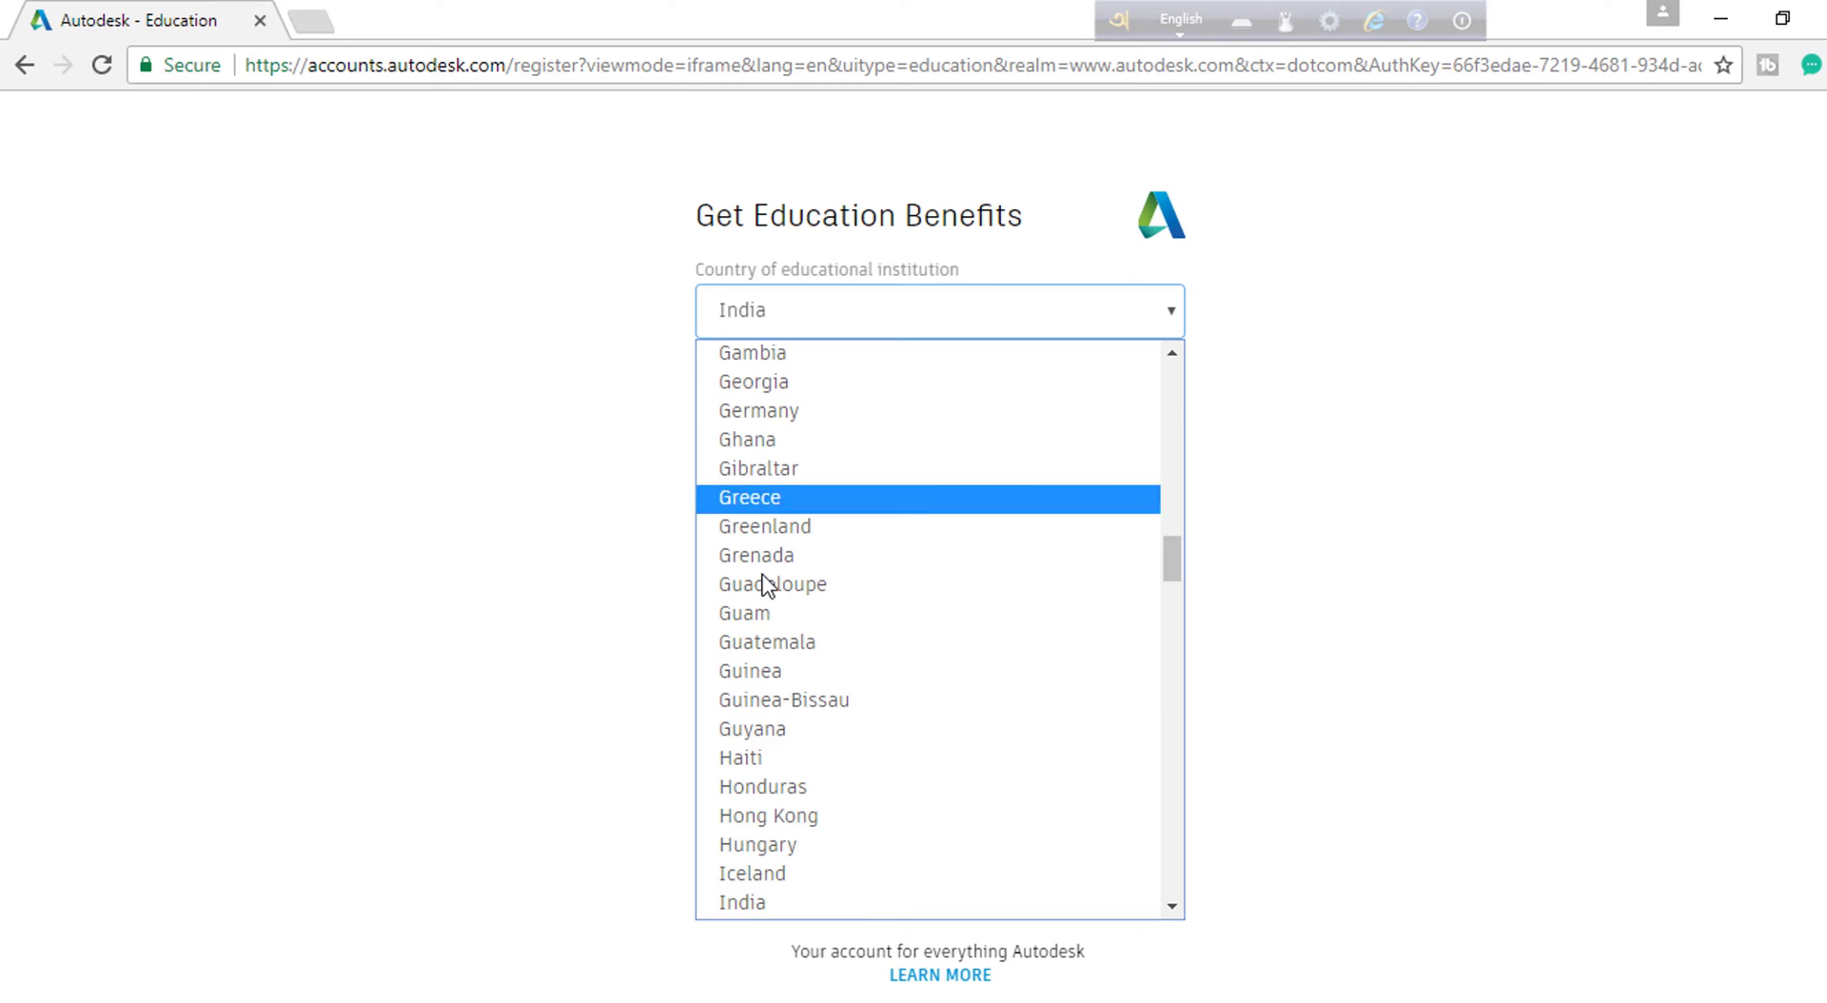
left_click(720, 899)
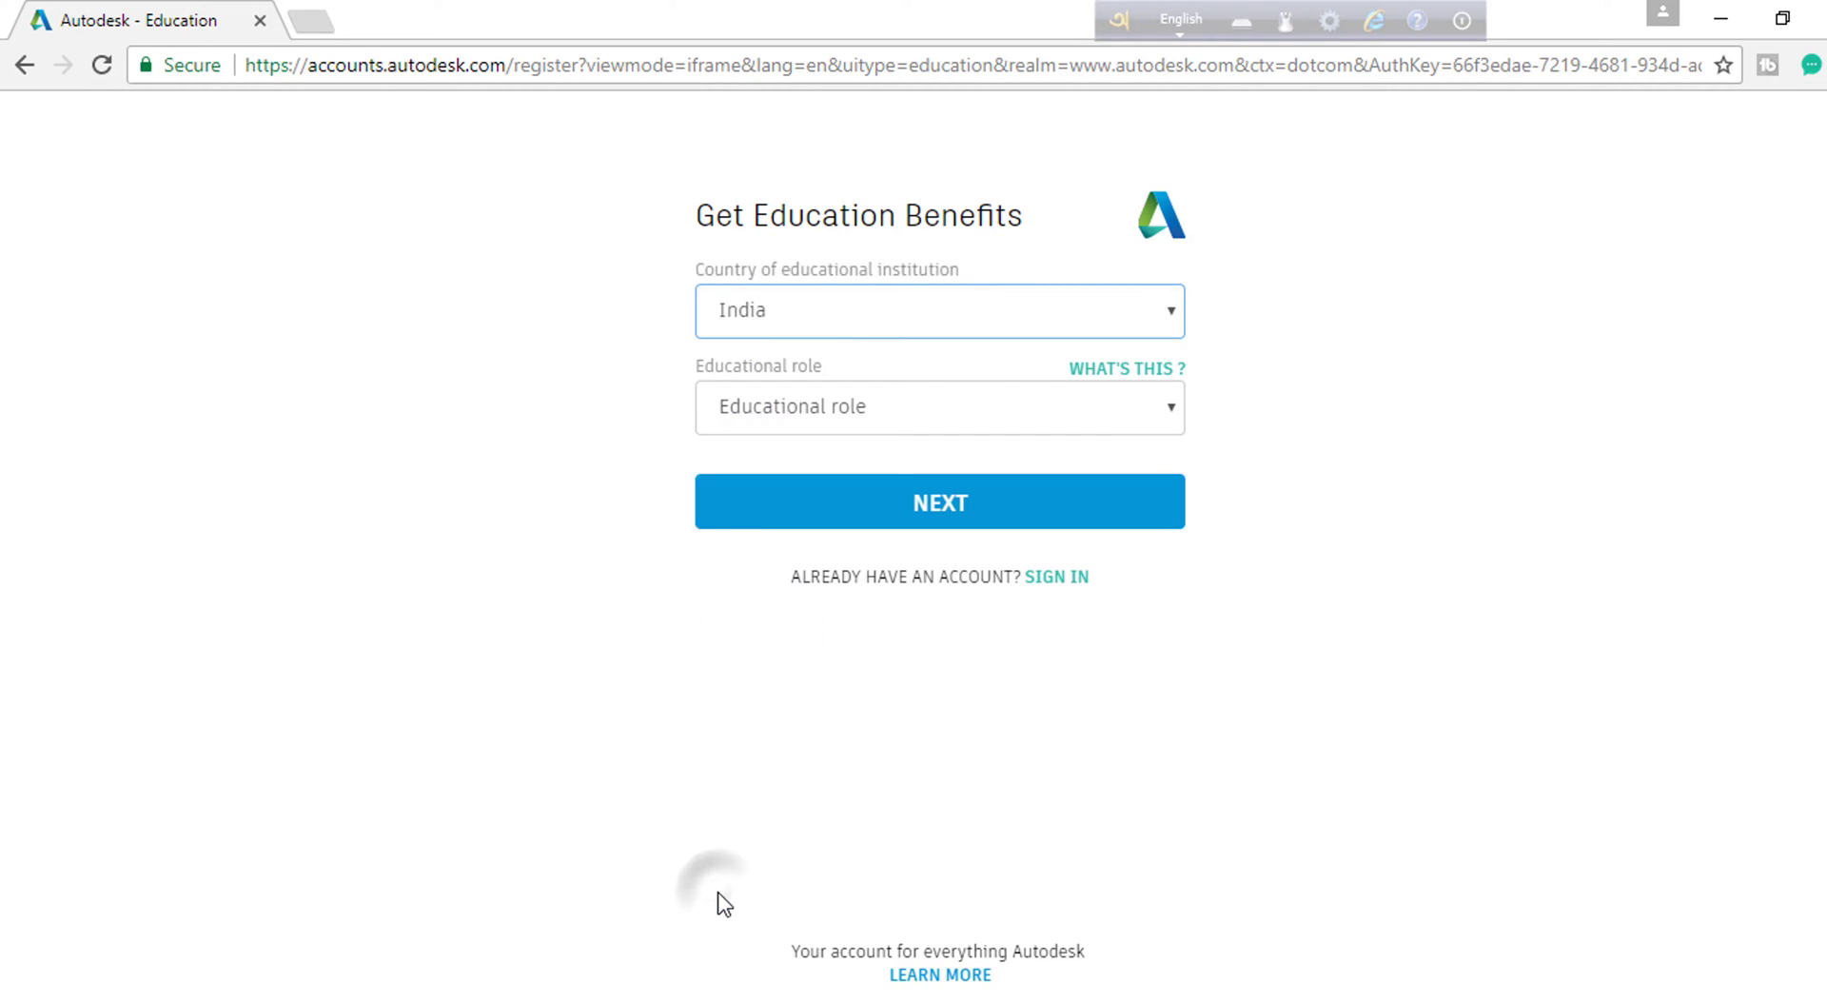
left_click(1132, 420)
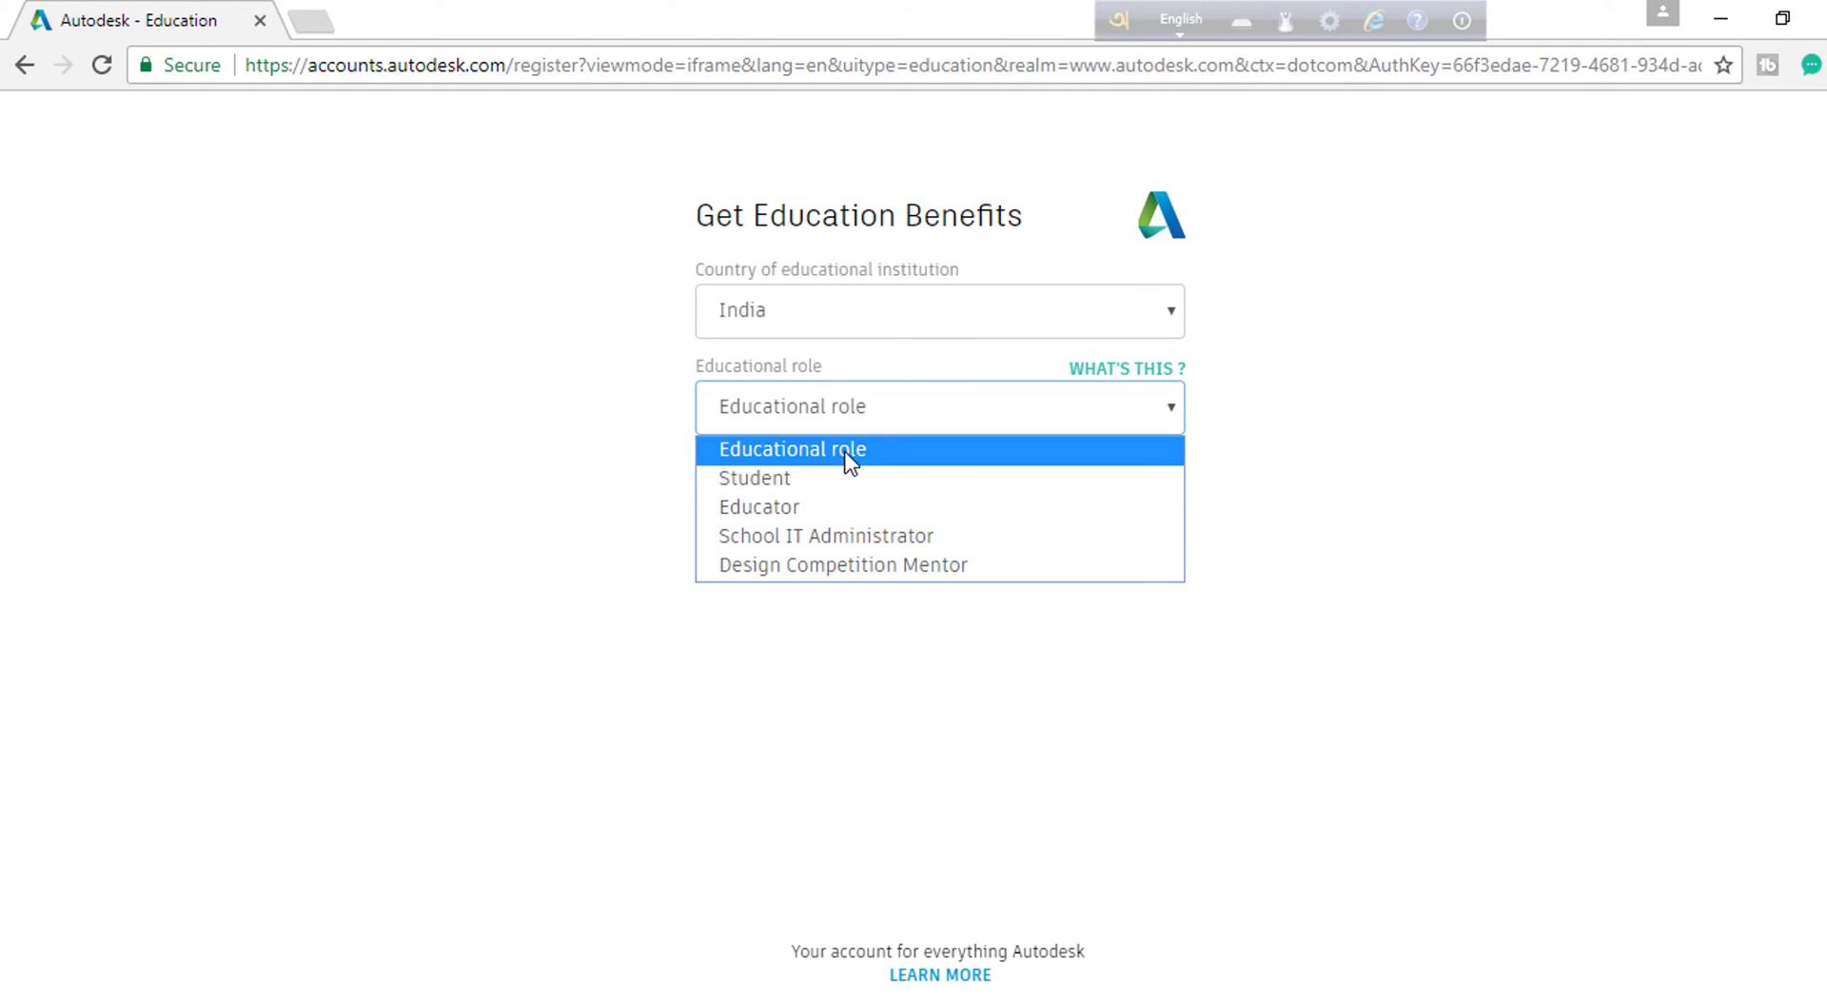
left_click(825, 488)
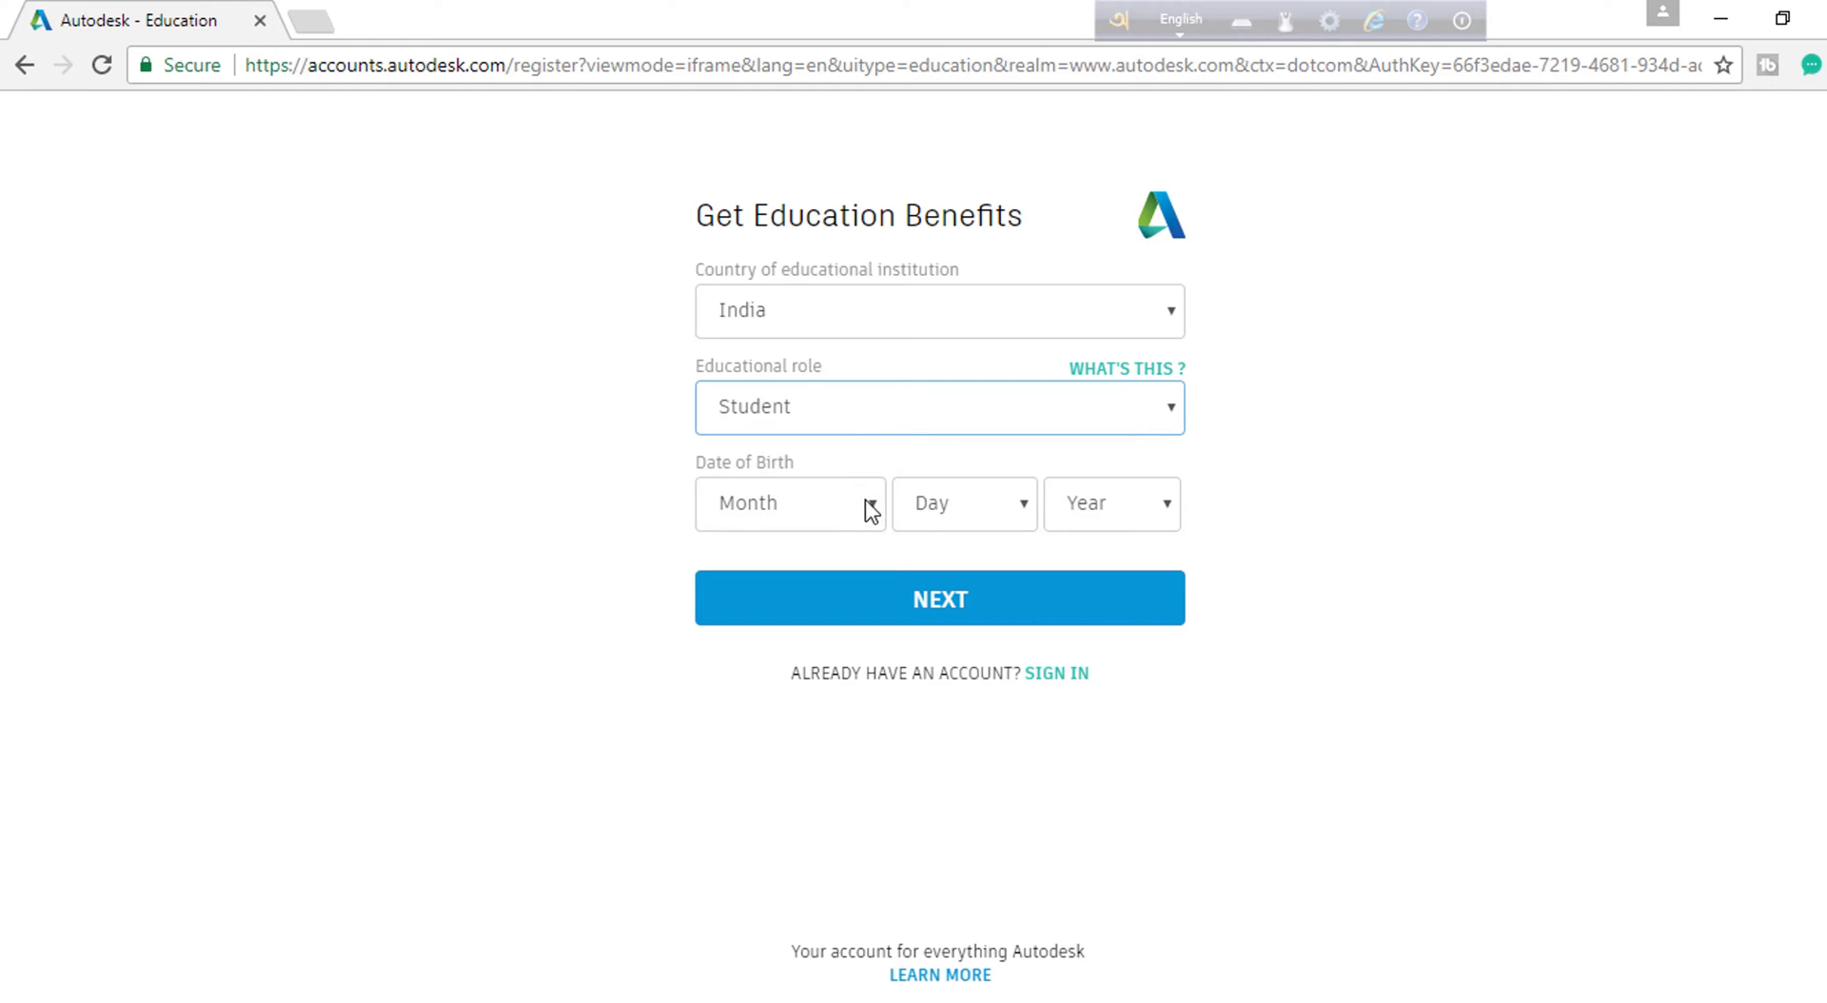
left_click(866, 503)
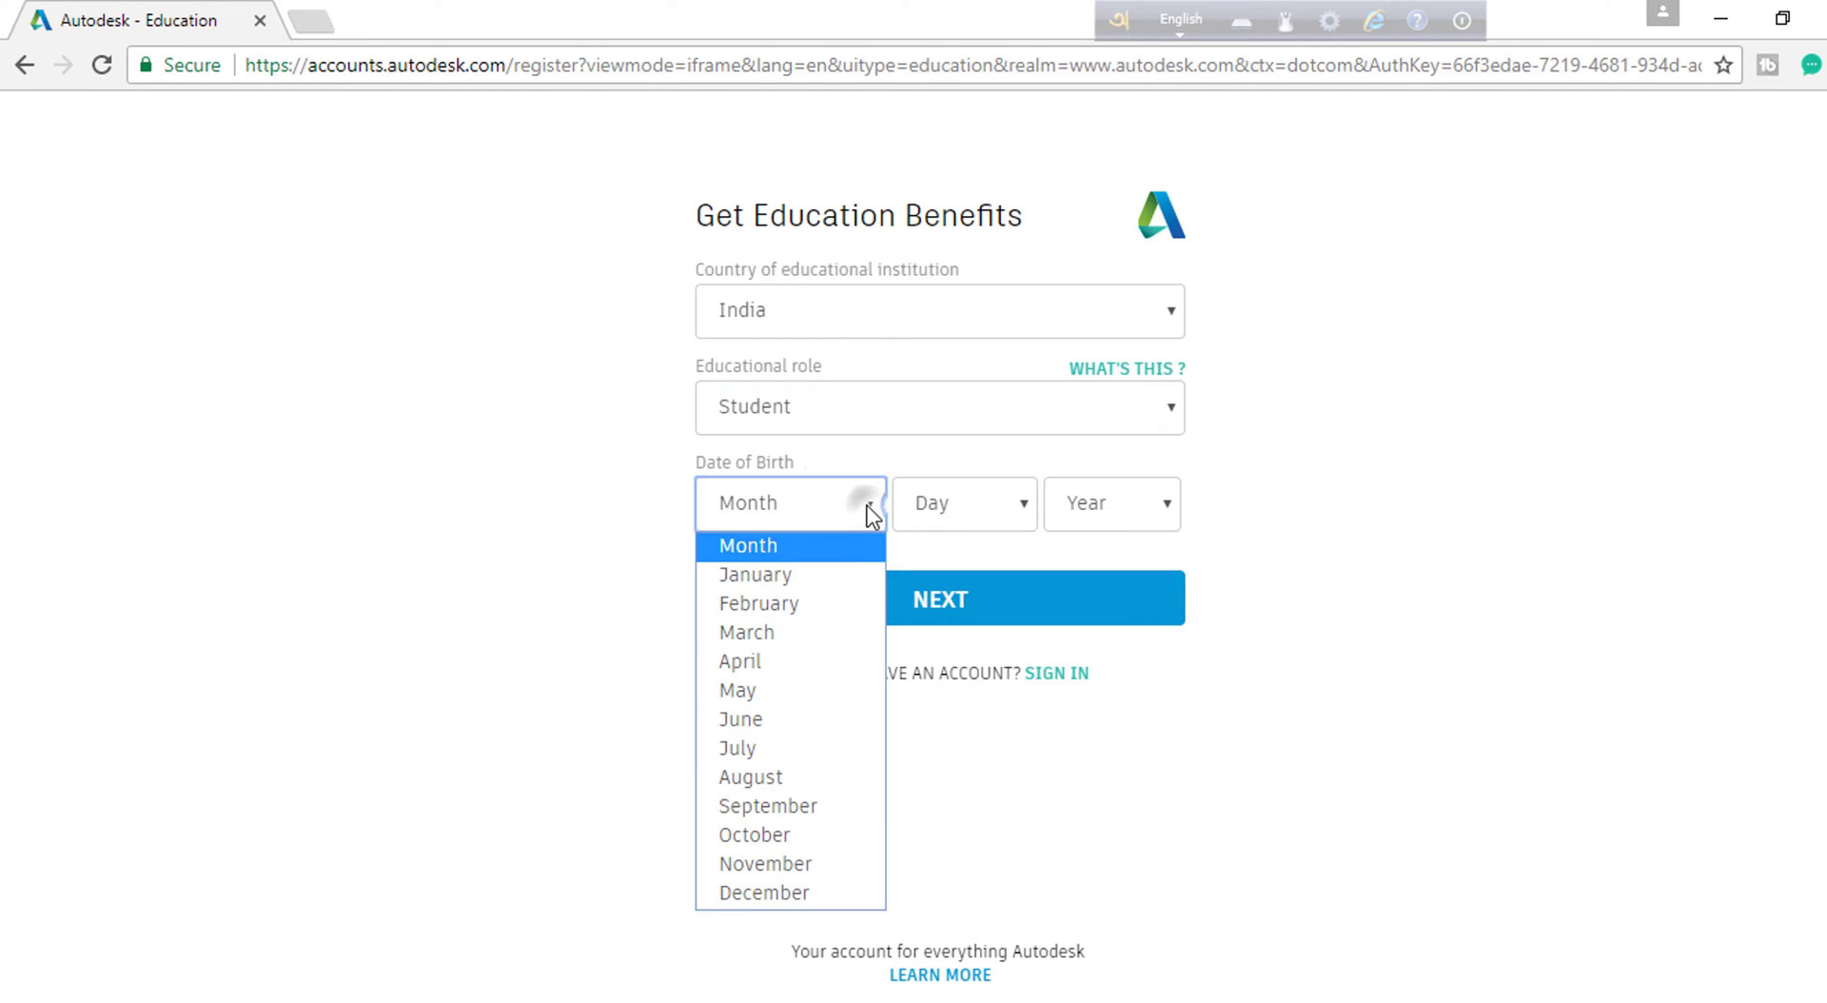
left_click(773, 894)
left_click(957, 509)
scroll(950, 384, "down", 5)
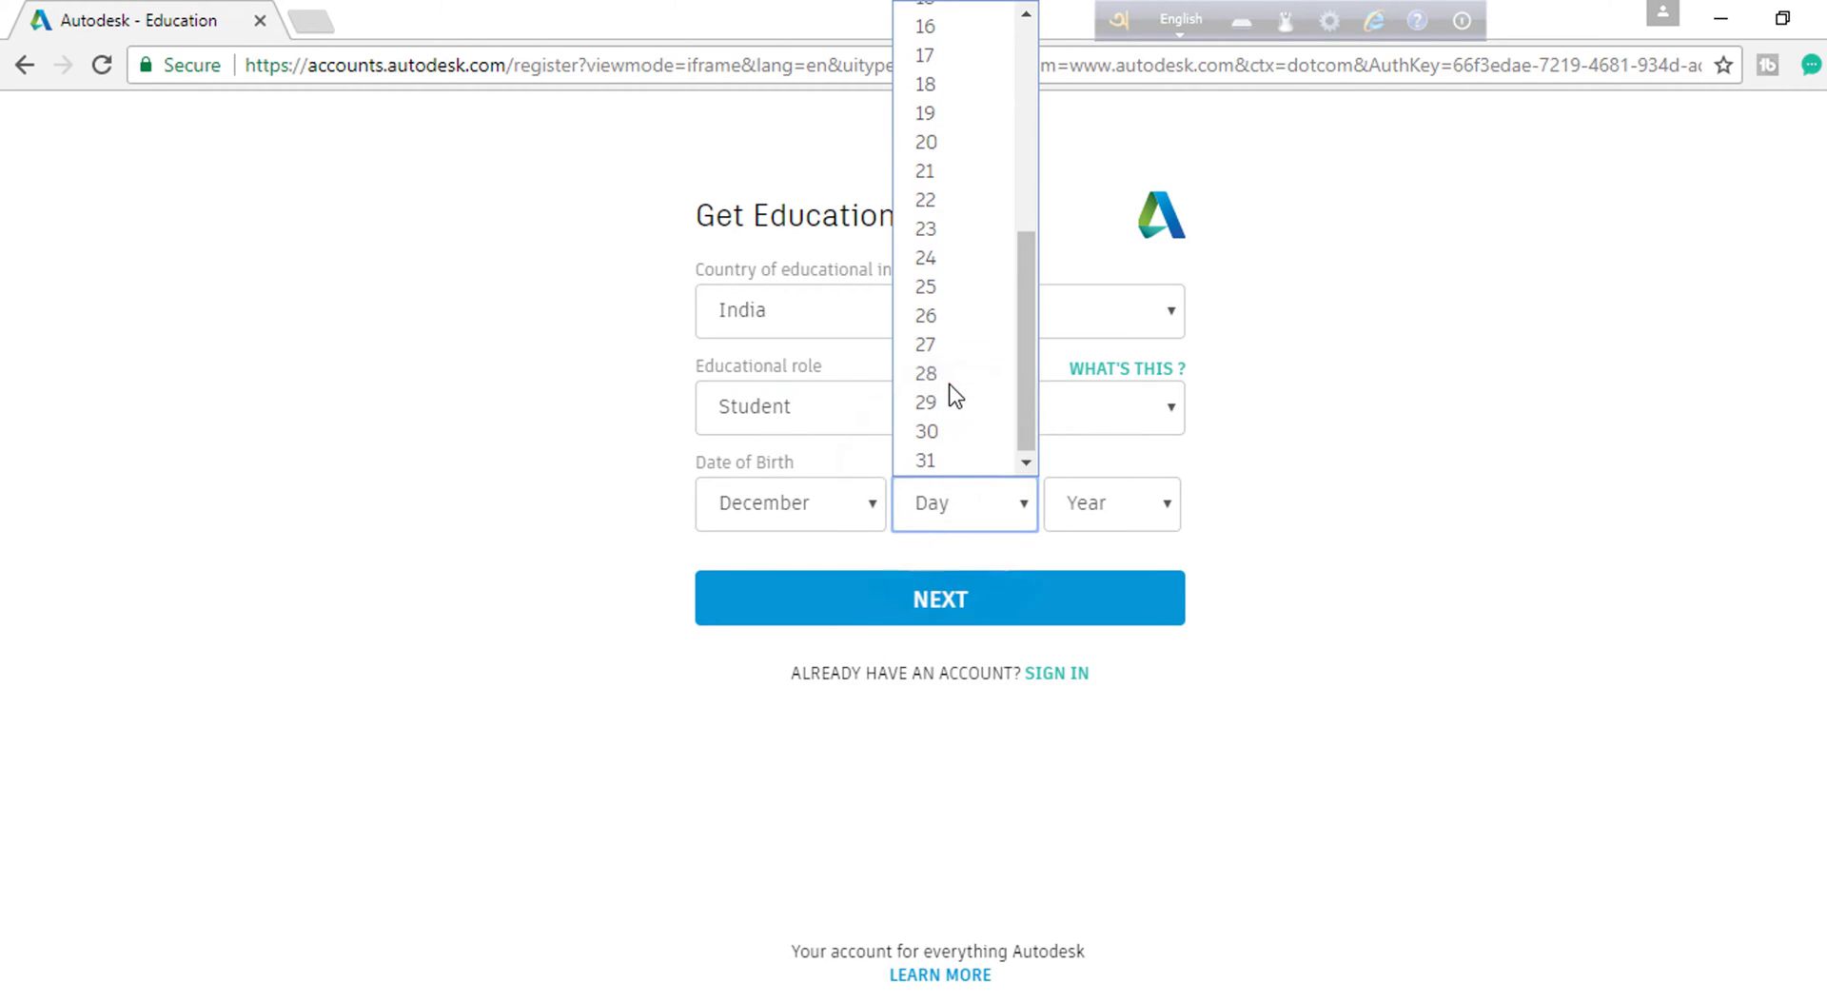
left_click(928, 171)
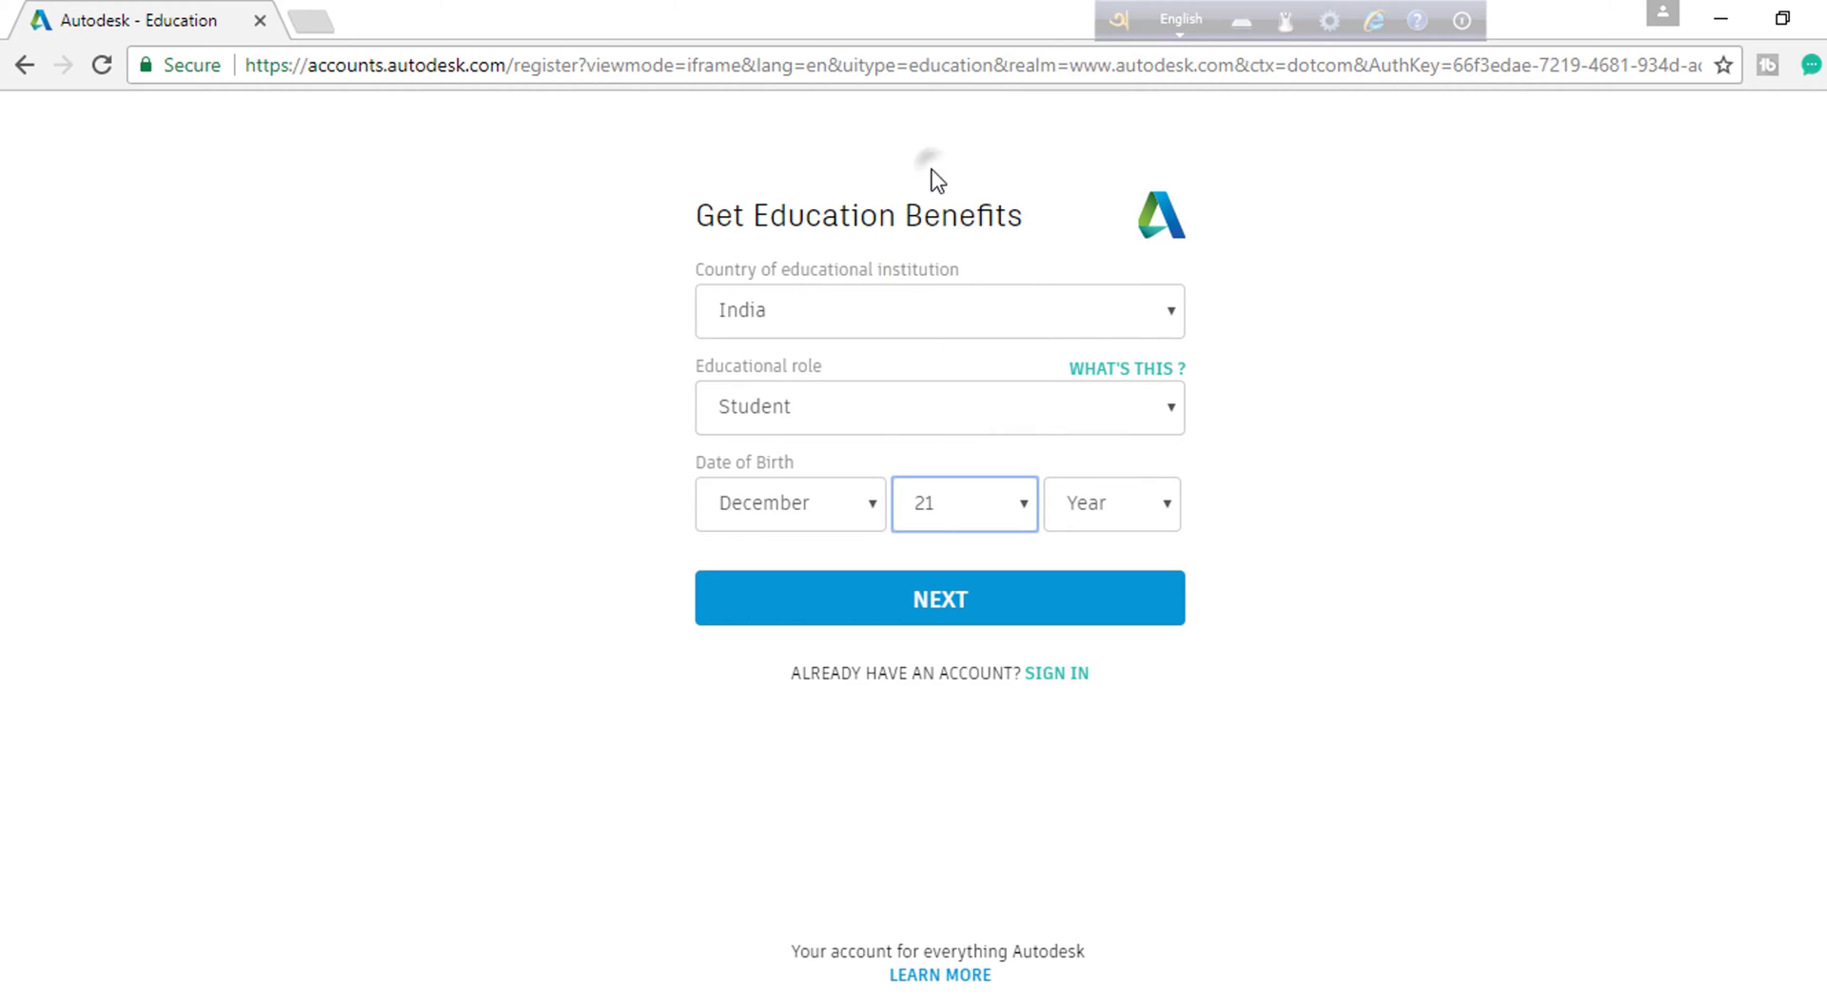
left_click(1099, 512)
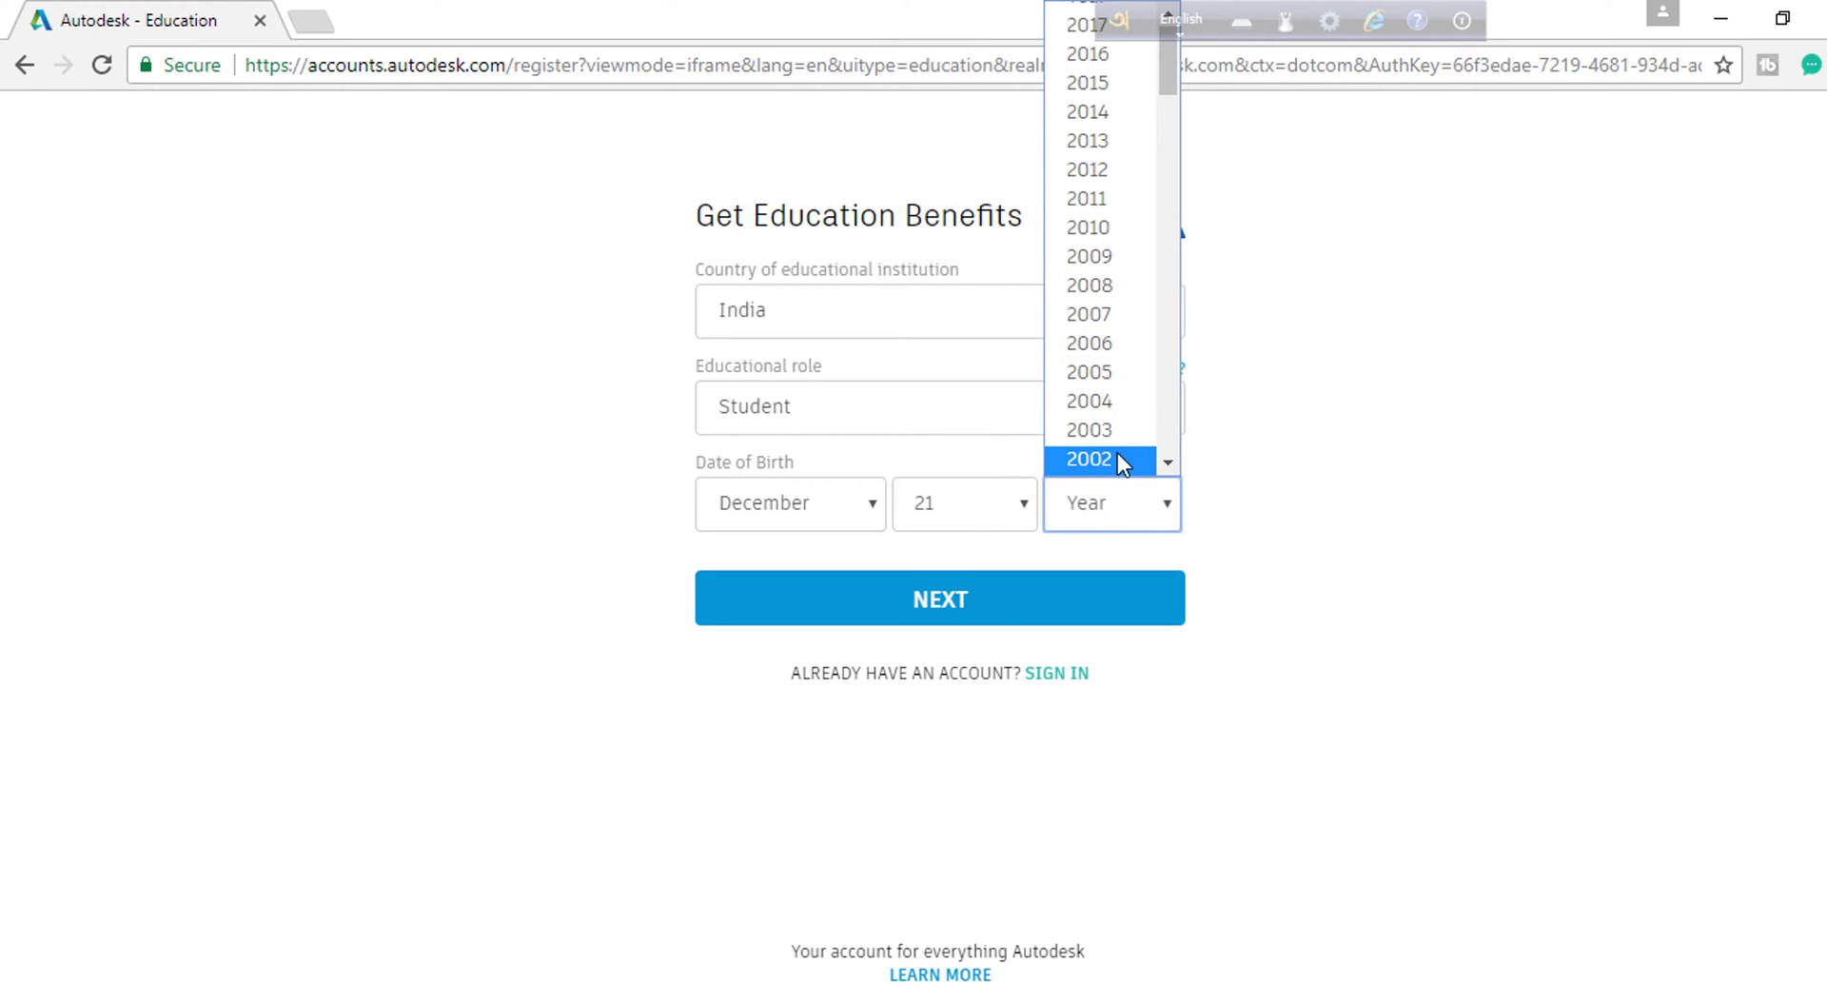
scroll(1117, 453, "down", 3)
left_click(1087, 244)
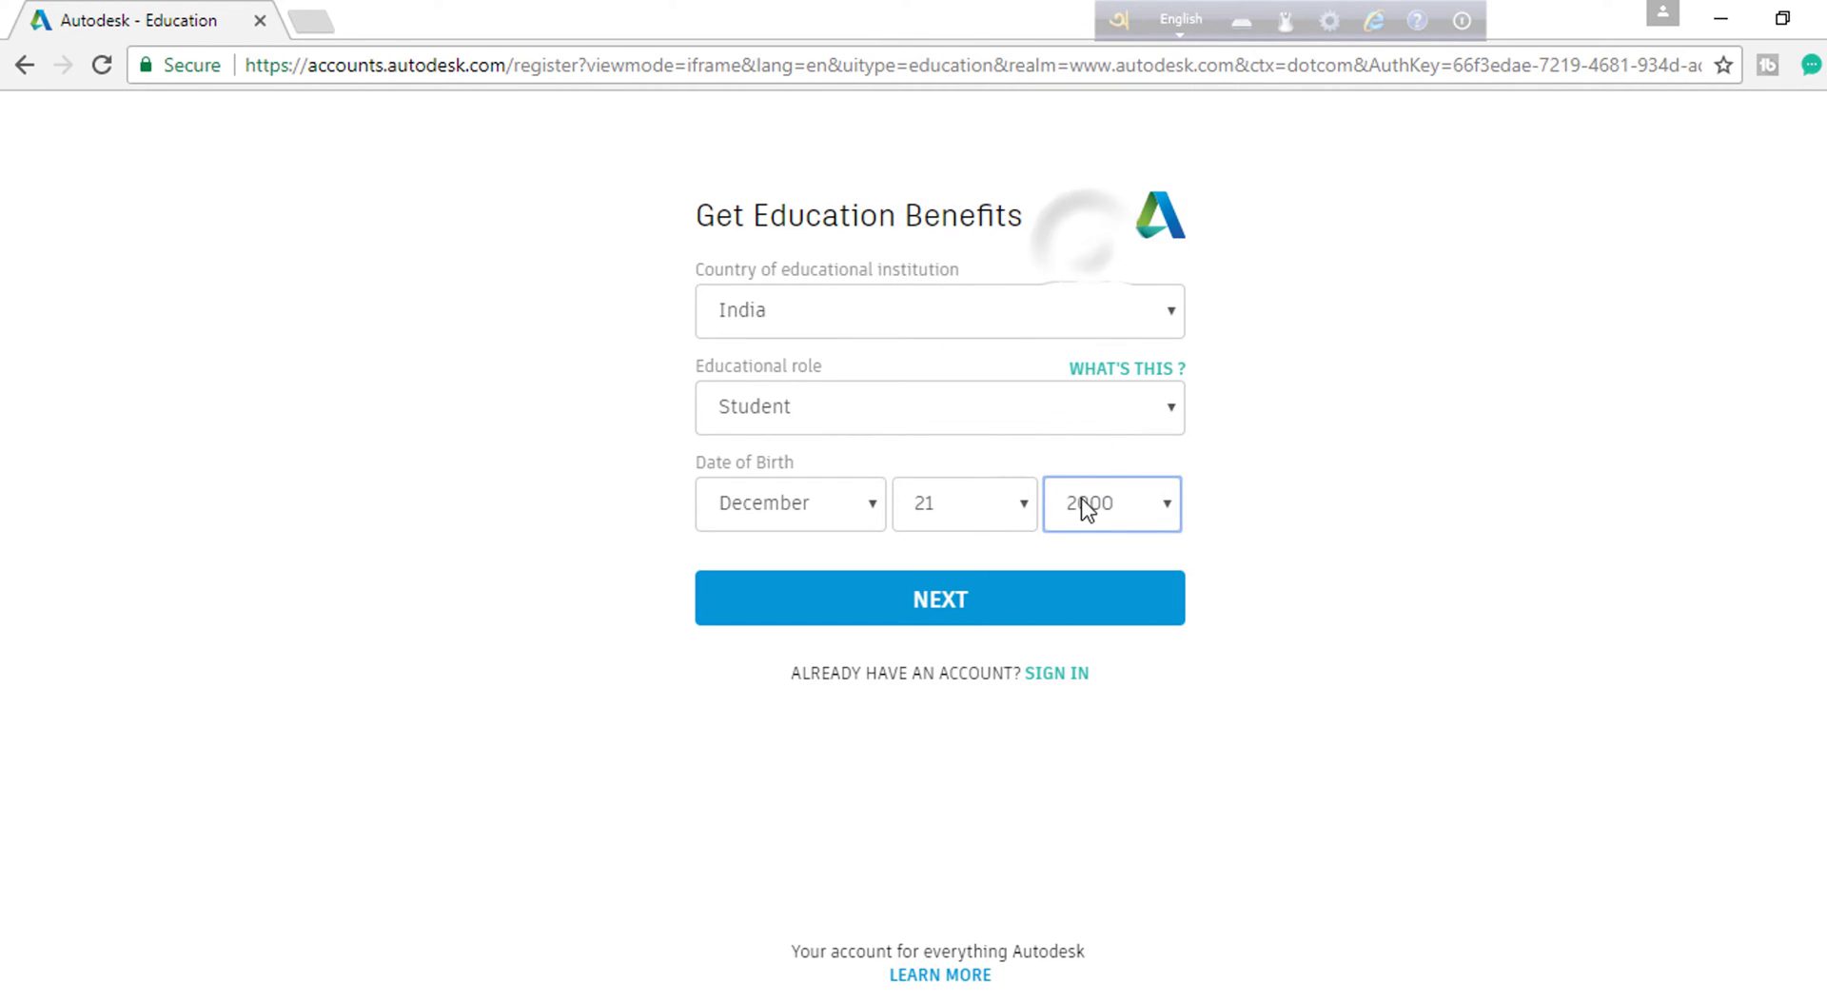
left_click(911, 617)
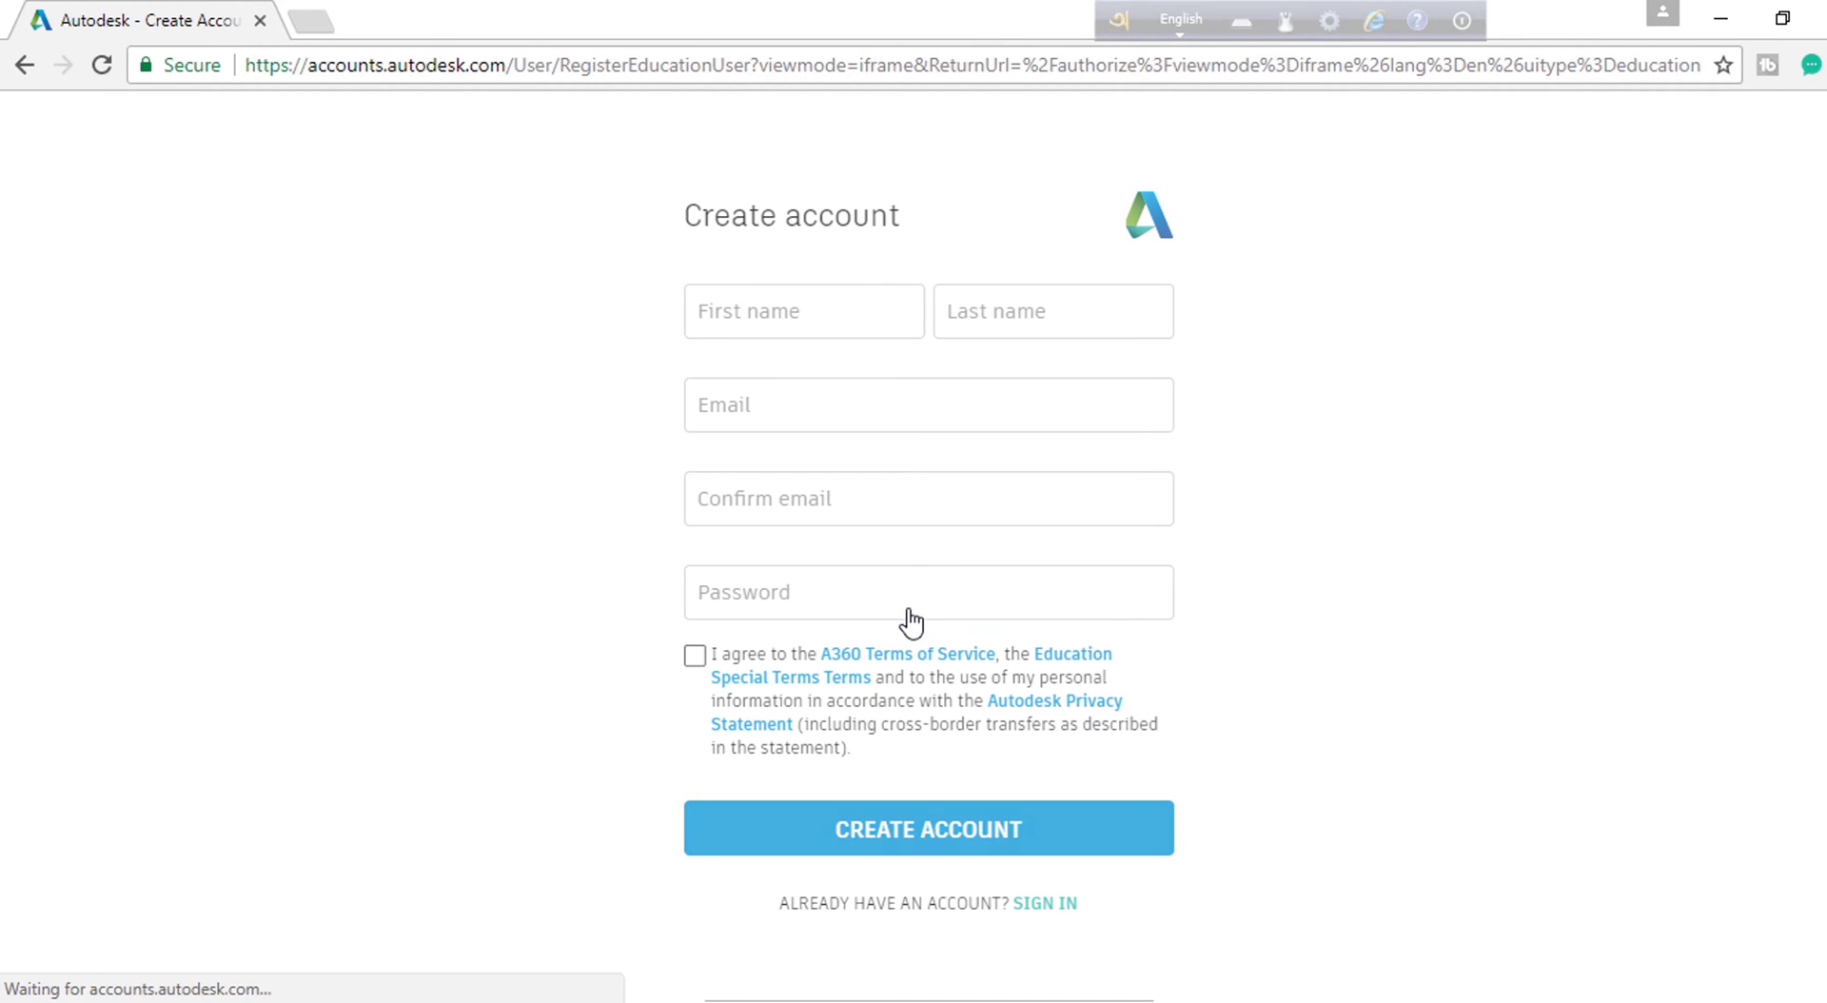
- Enter the user's first and last name in the Create account form
scroll(1085, 682, "down", 2)
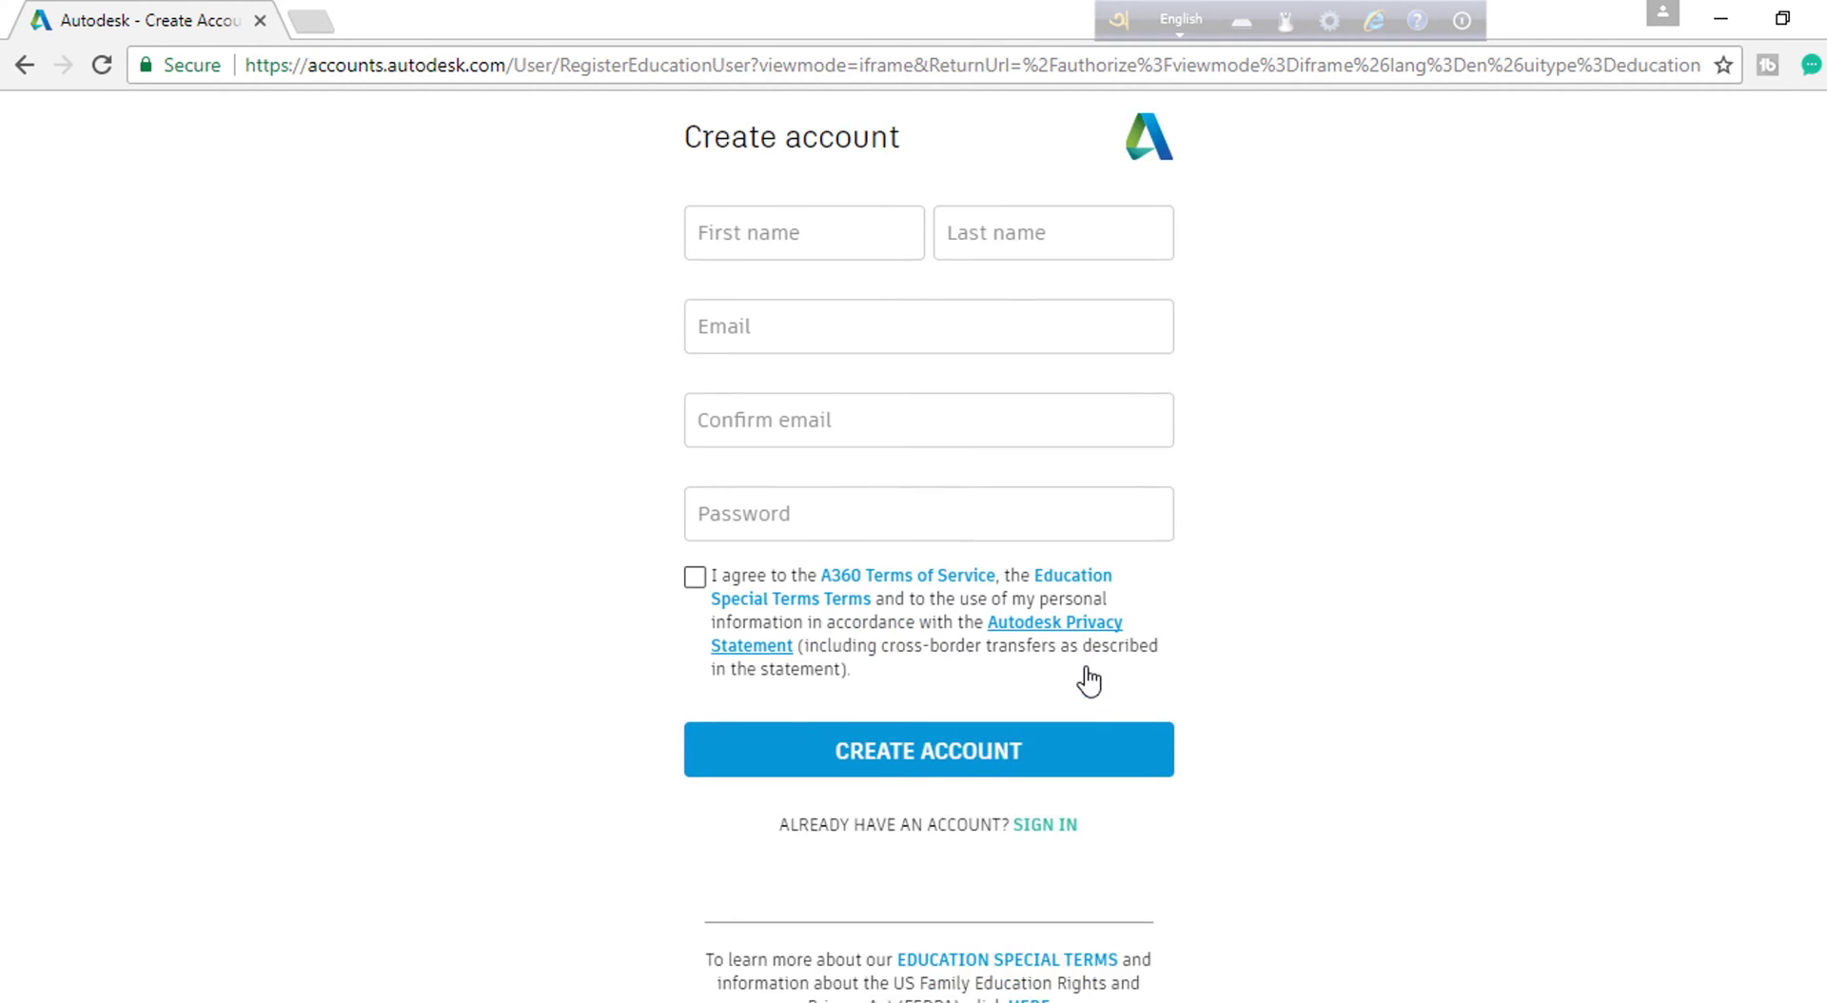
scroll(1092, 676, "up", 2)
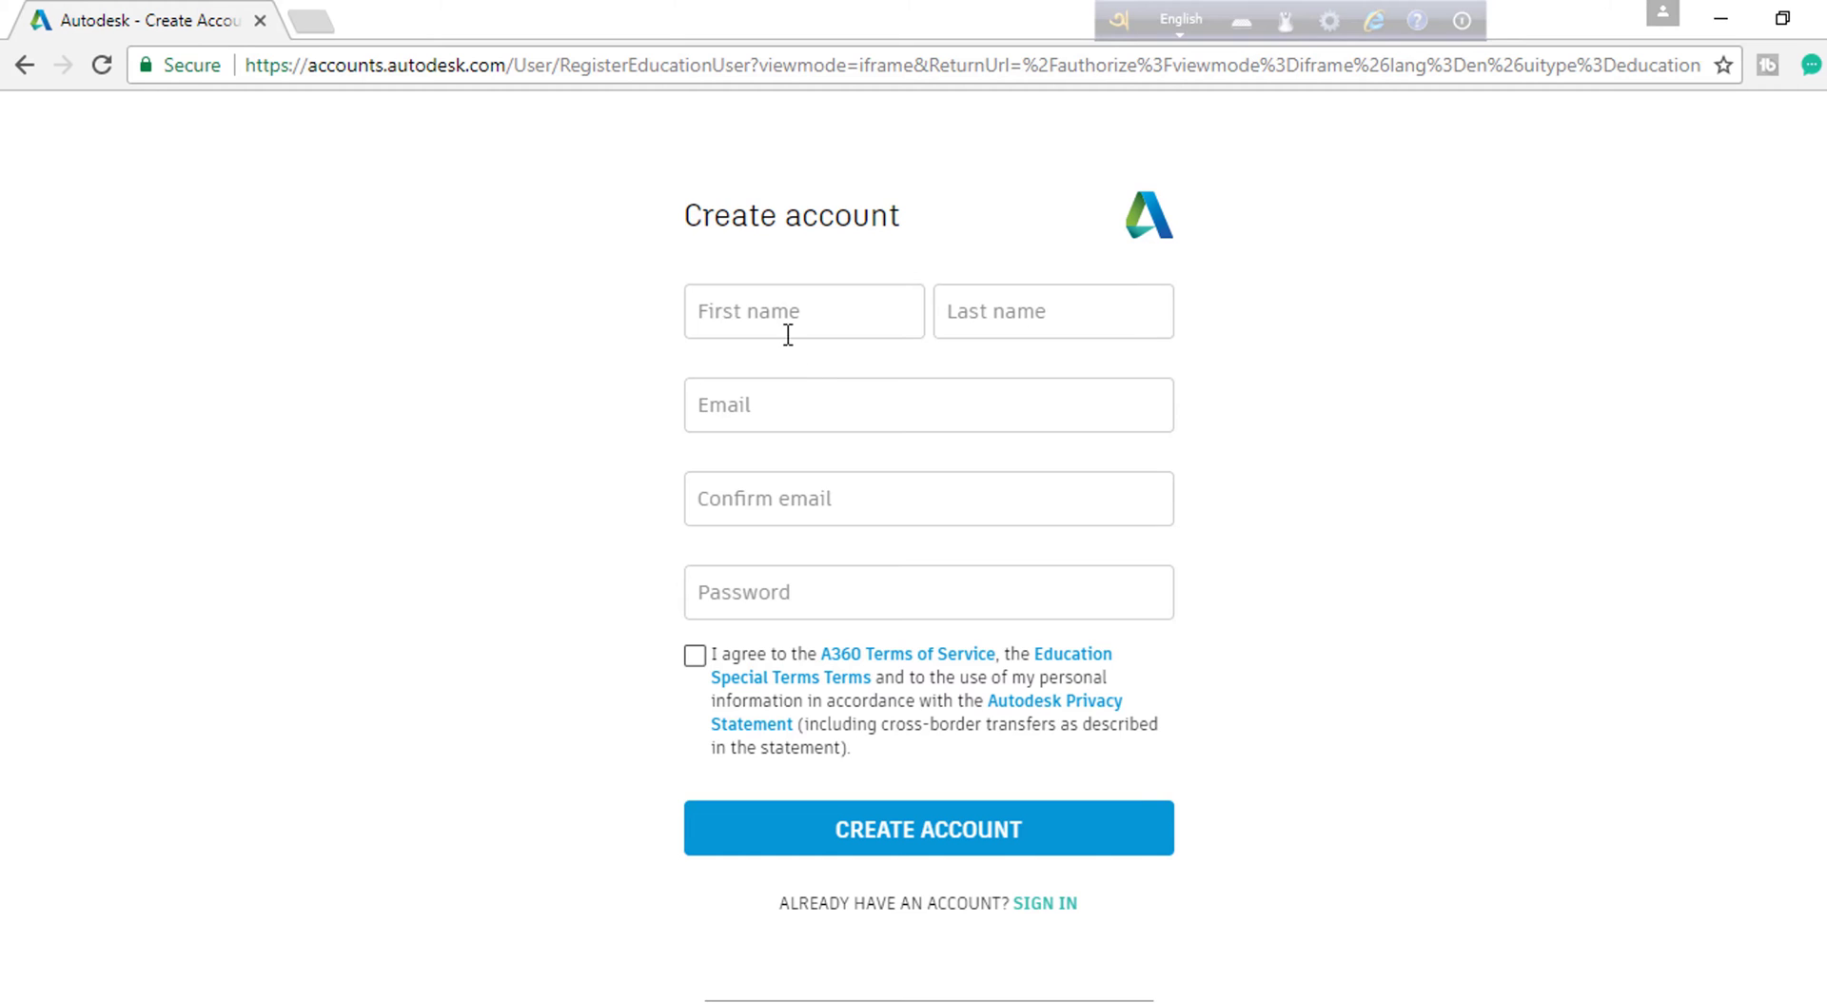
left_click(714, 319)
left_click(1058, 333)
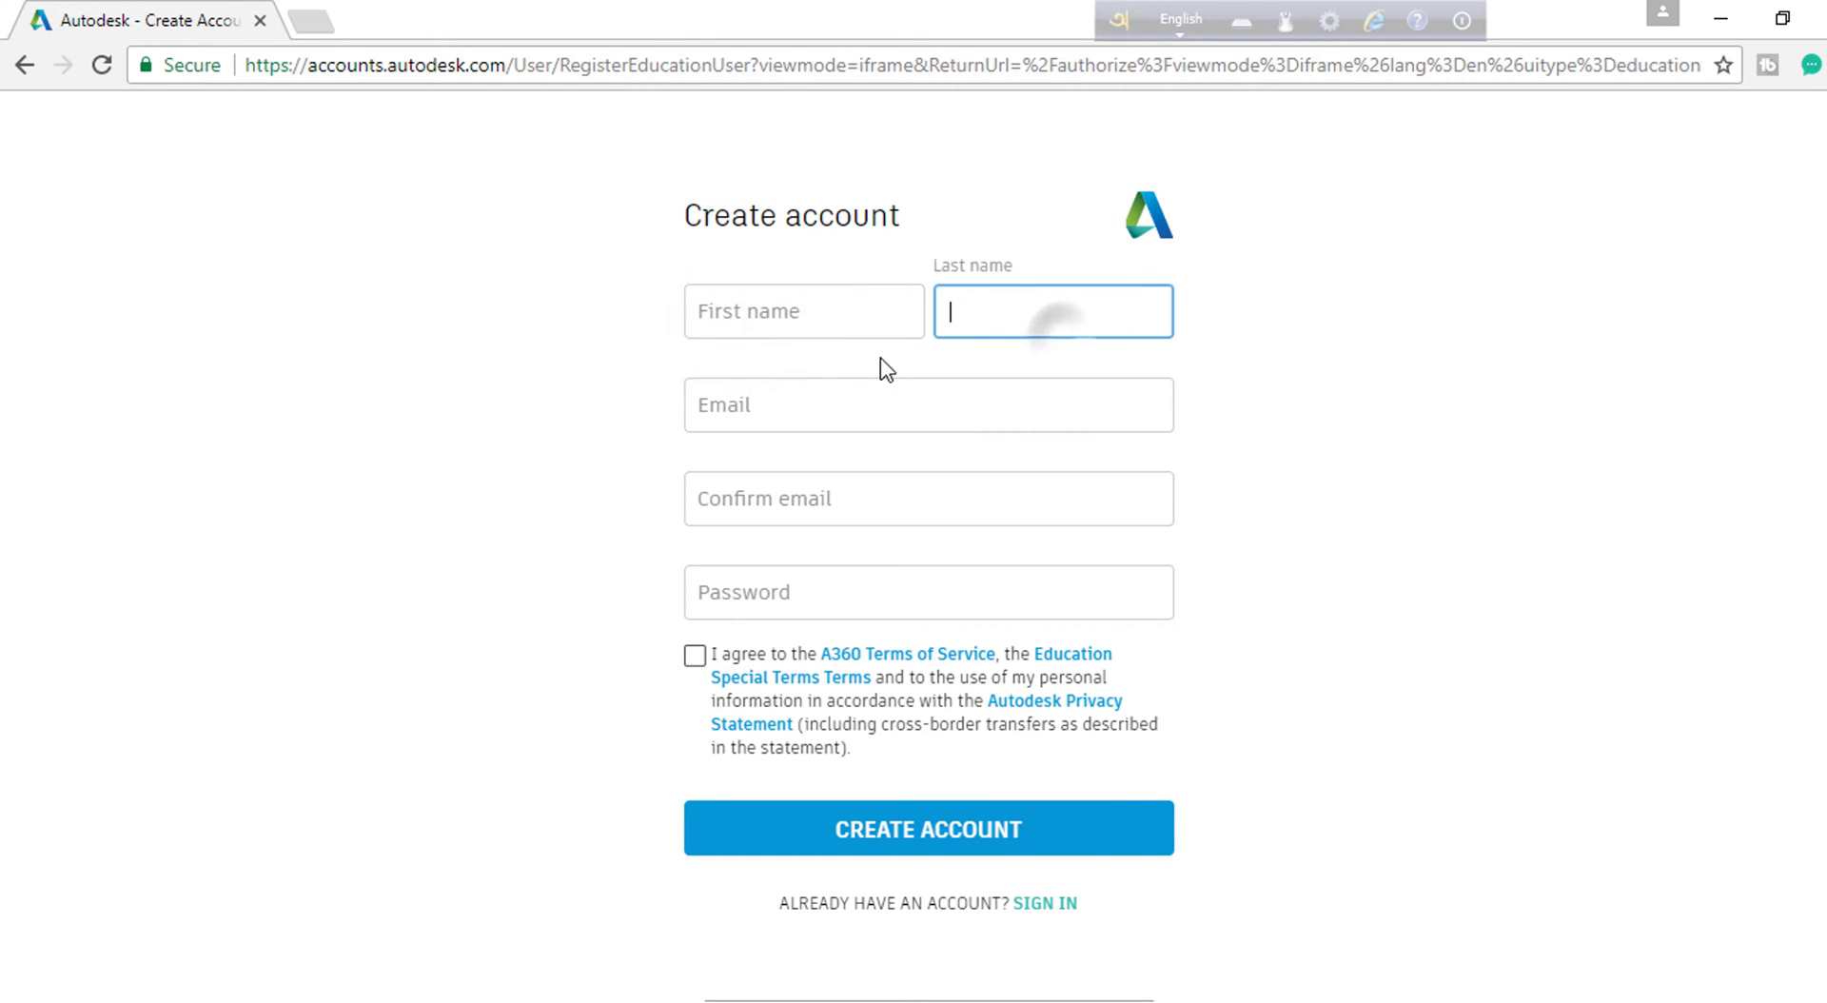
left_click(771, 323)
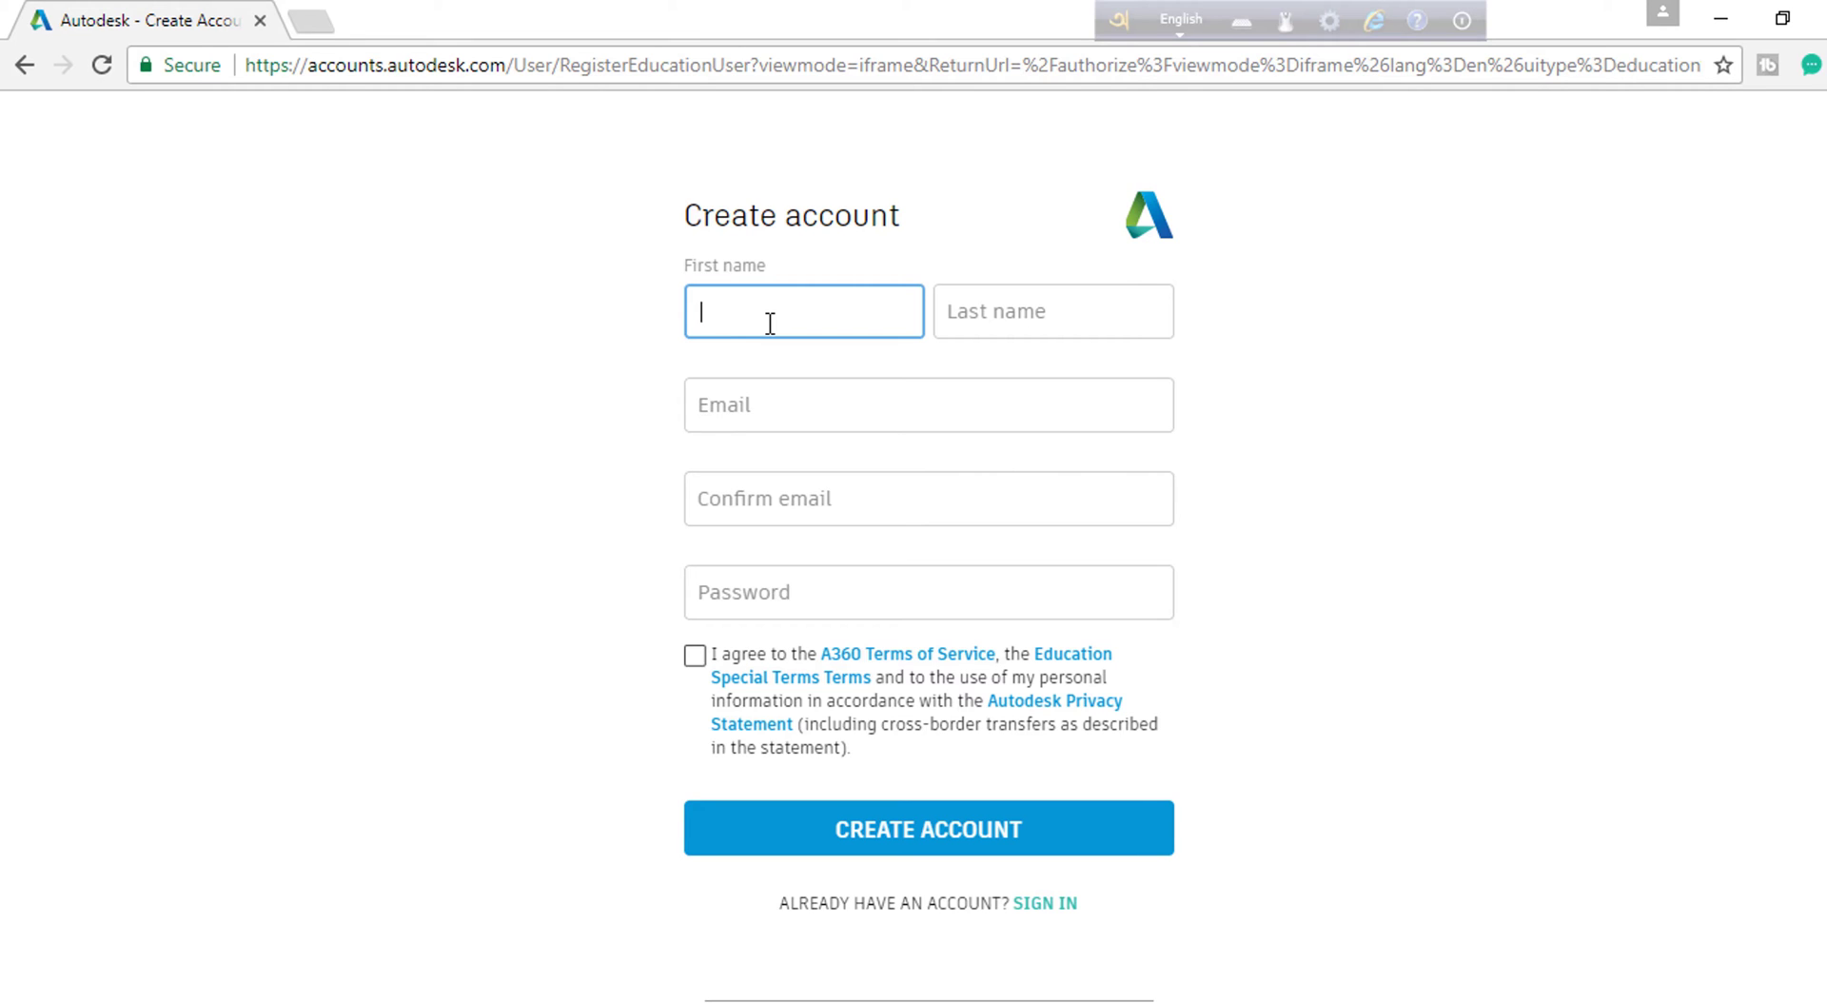
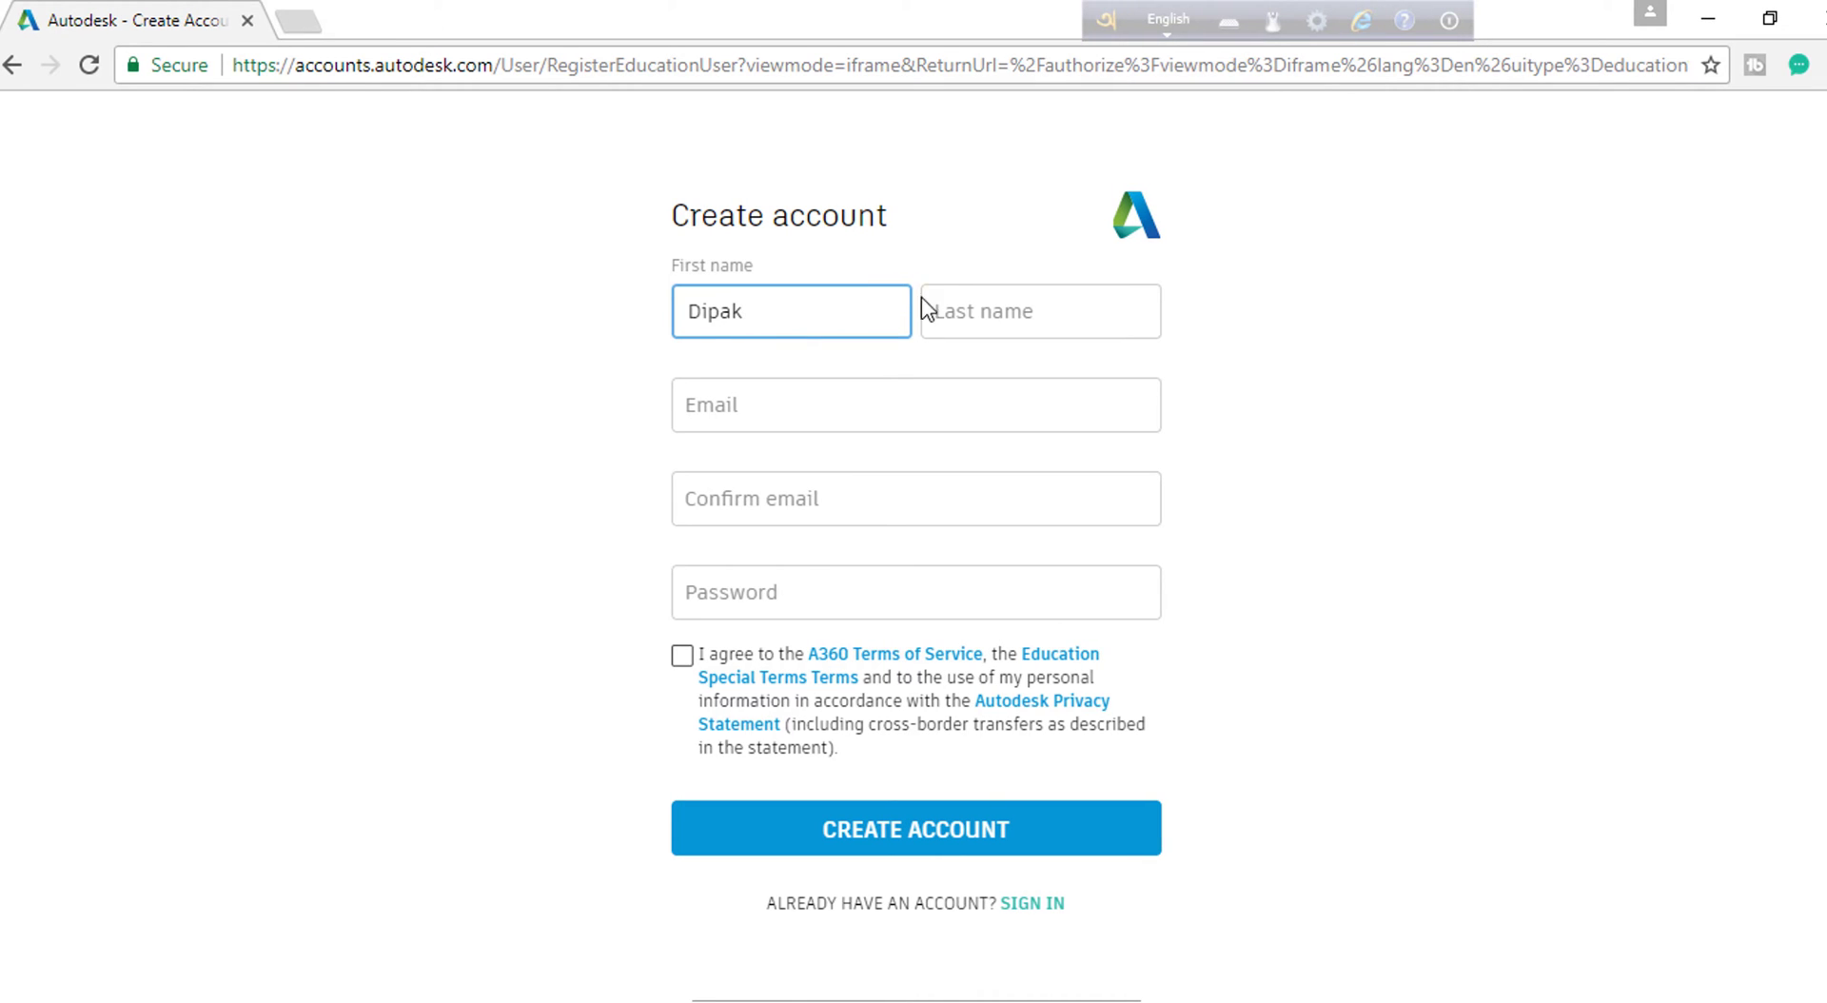
left_click(971, 304)
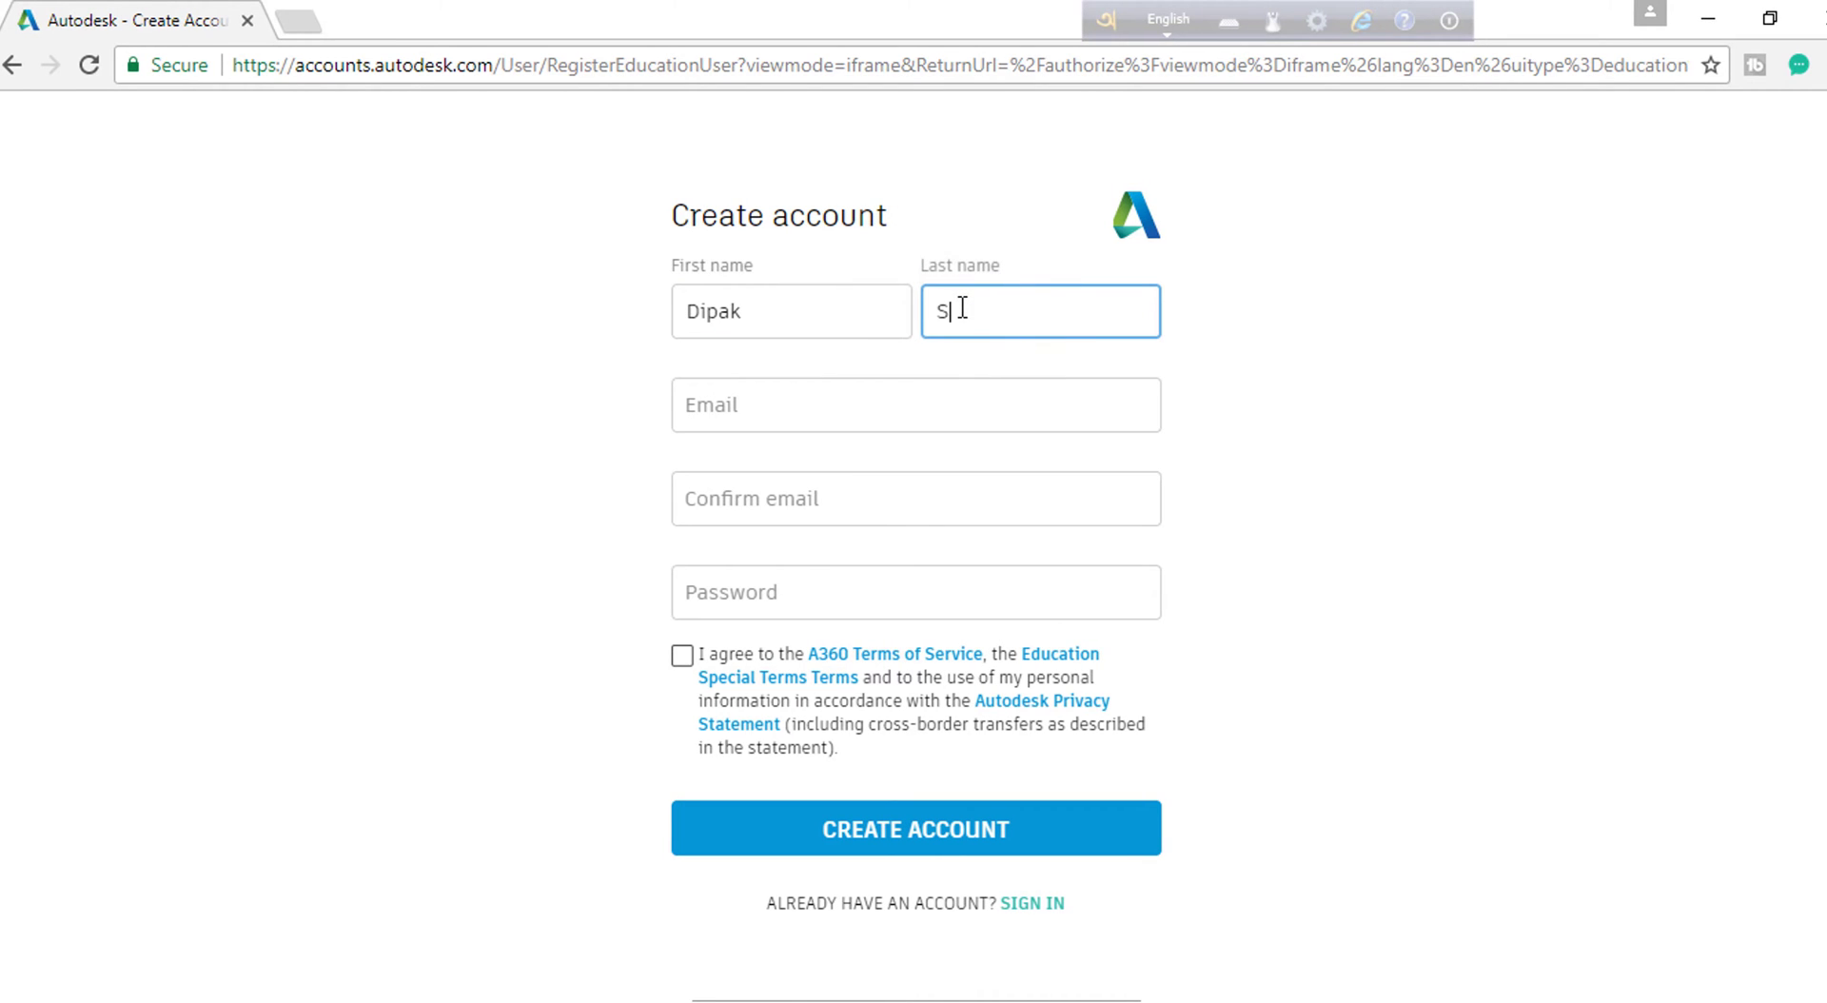
- Fill in the user's e-mail address and paste it into Confirm email
left_click(899, 425)
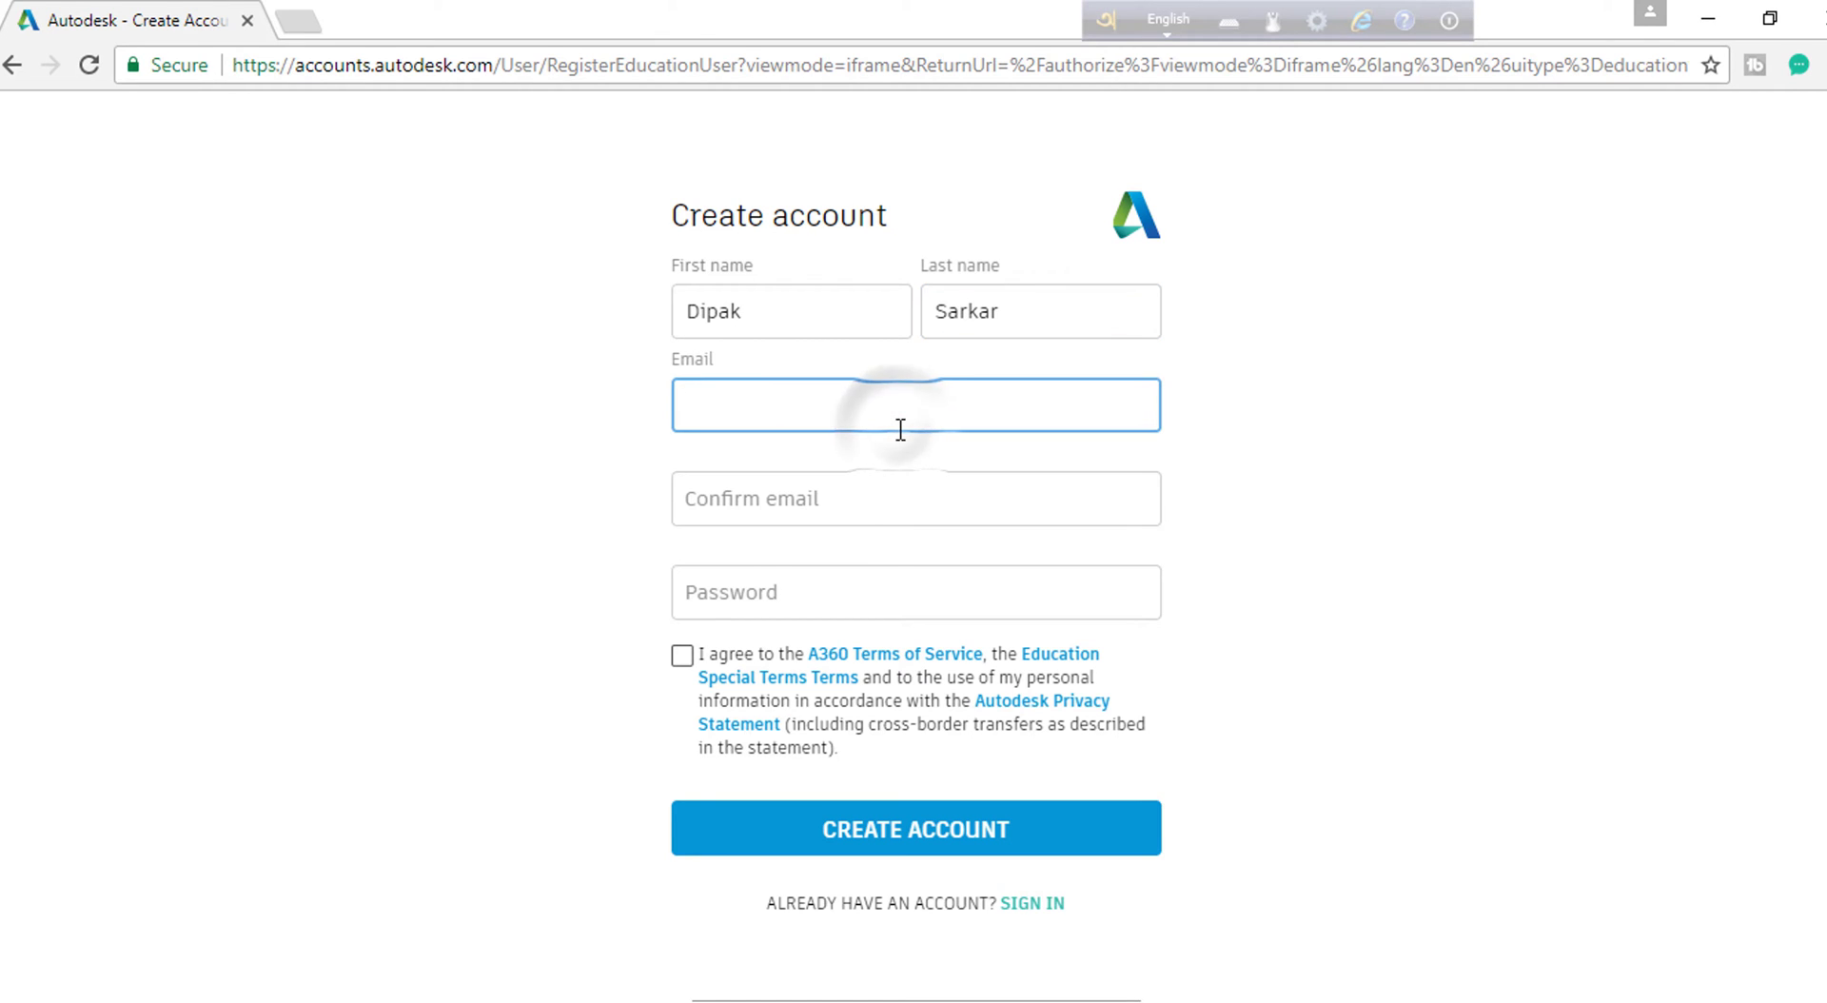
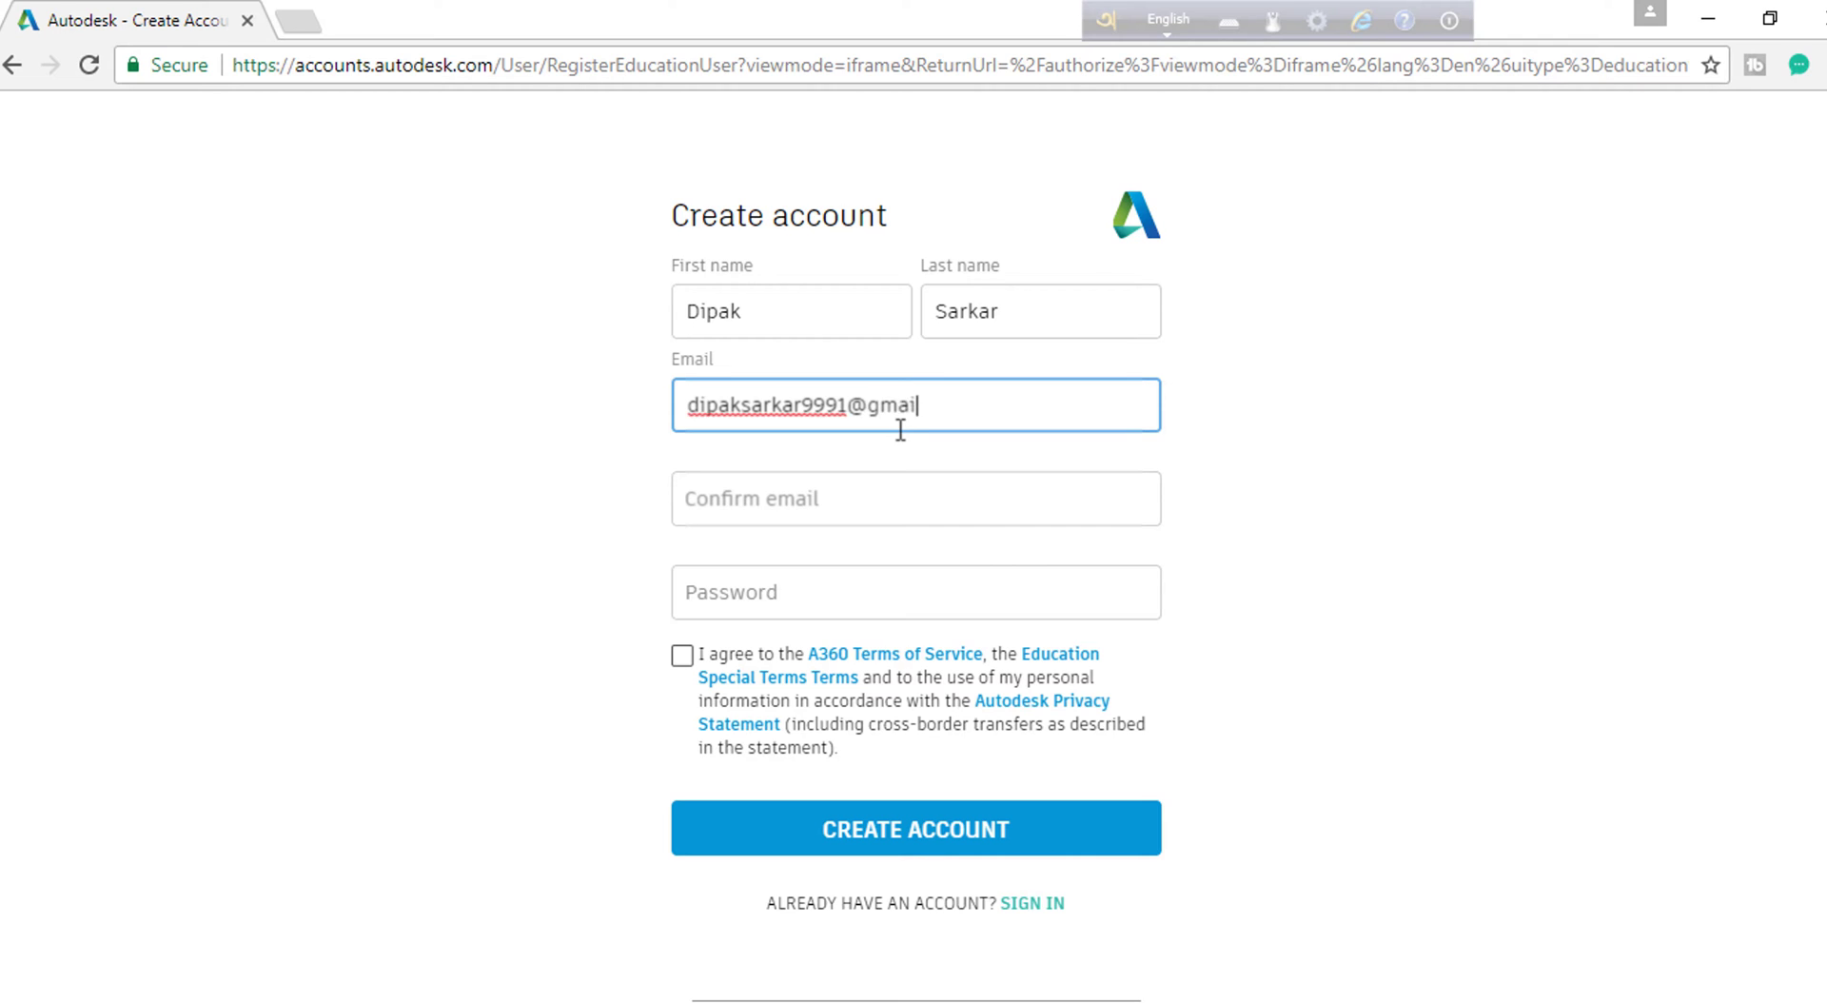
left_click(877, 477)
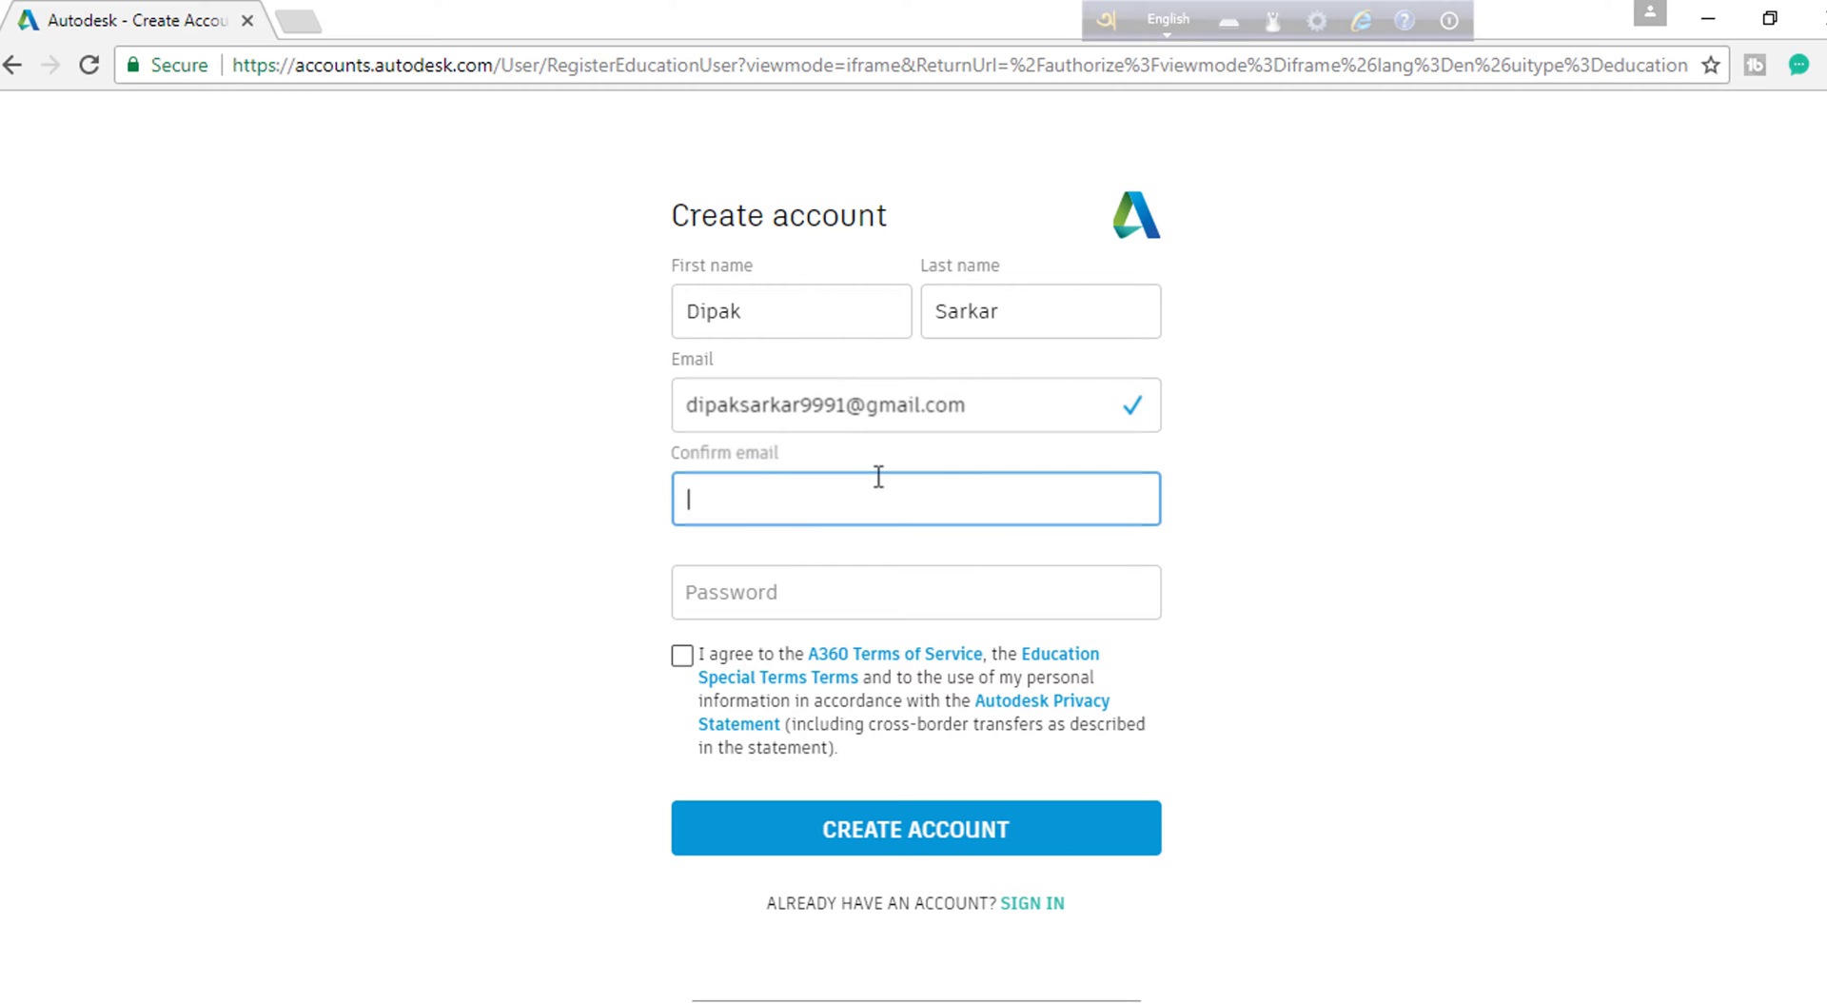
left_click_drag(971, 408, 624, 465)
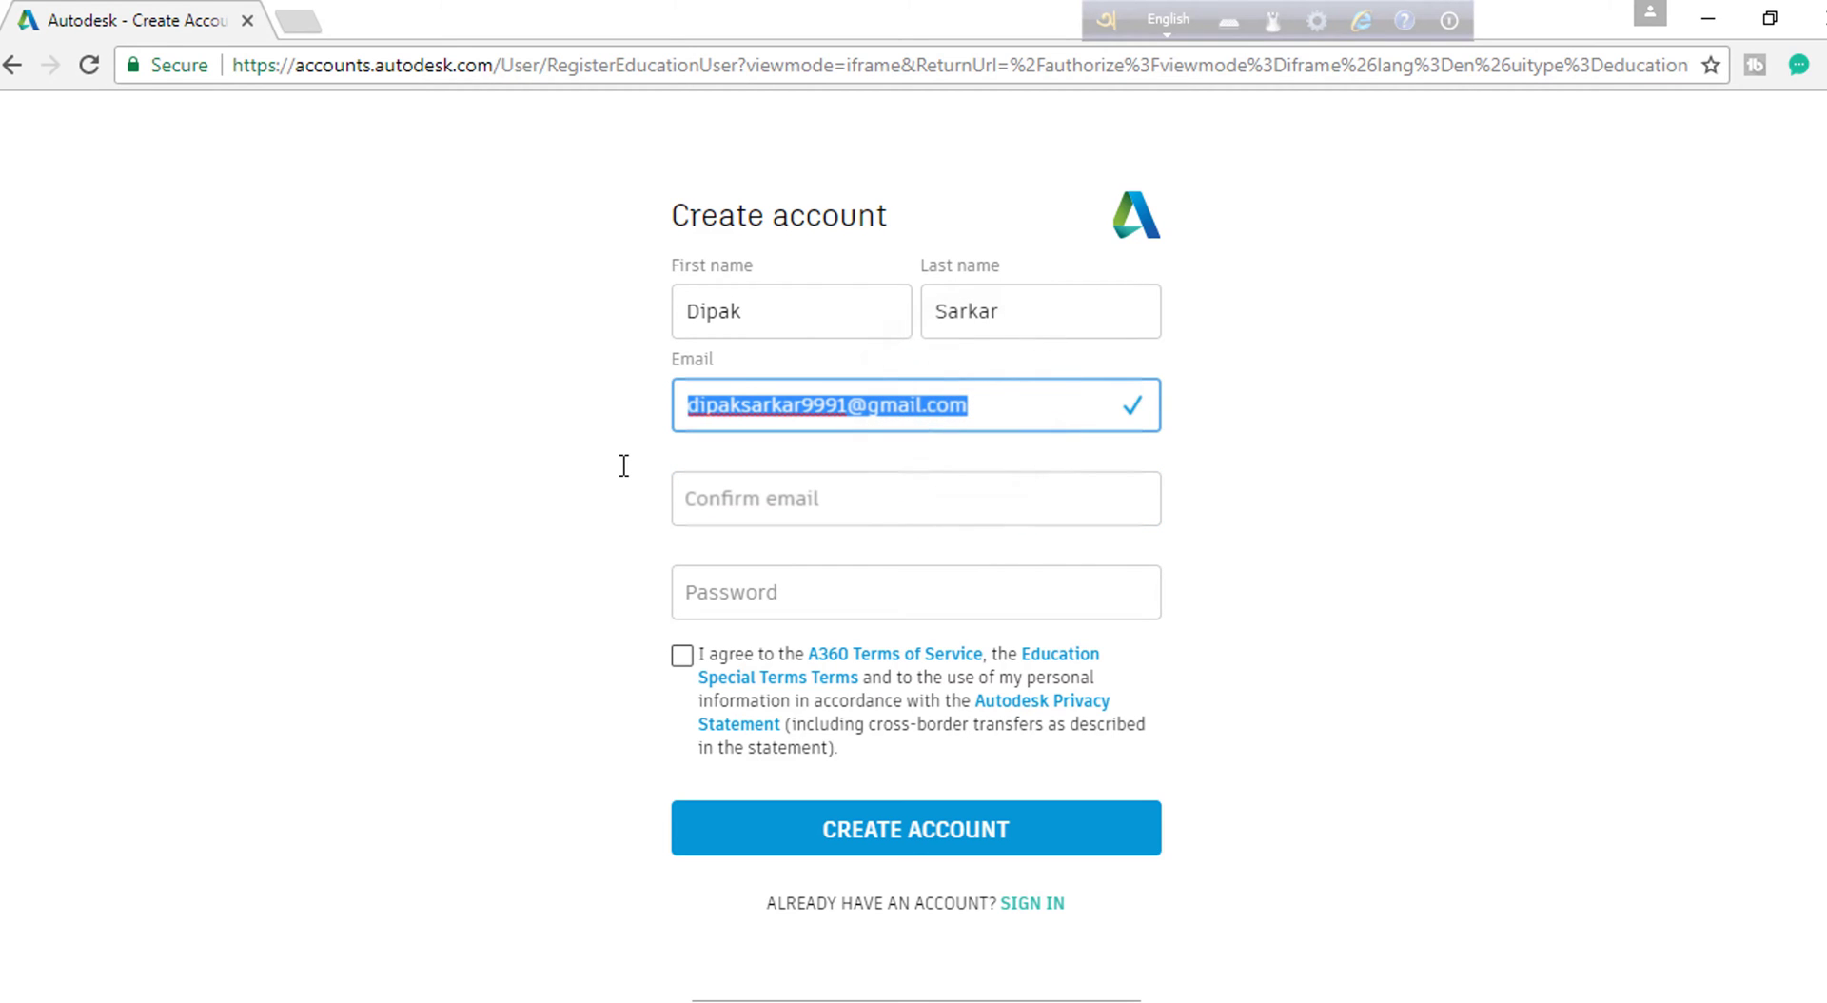
left_click(706, 493)
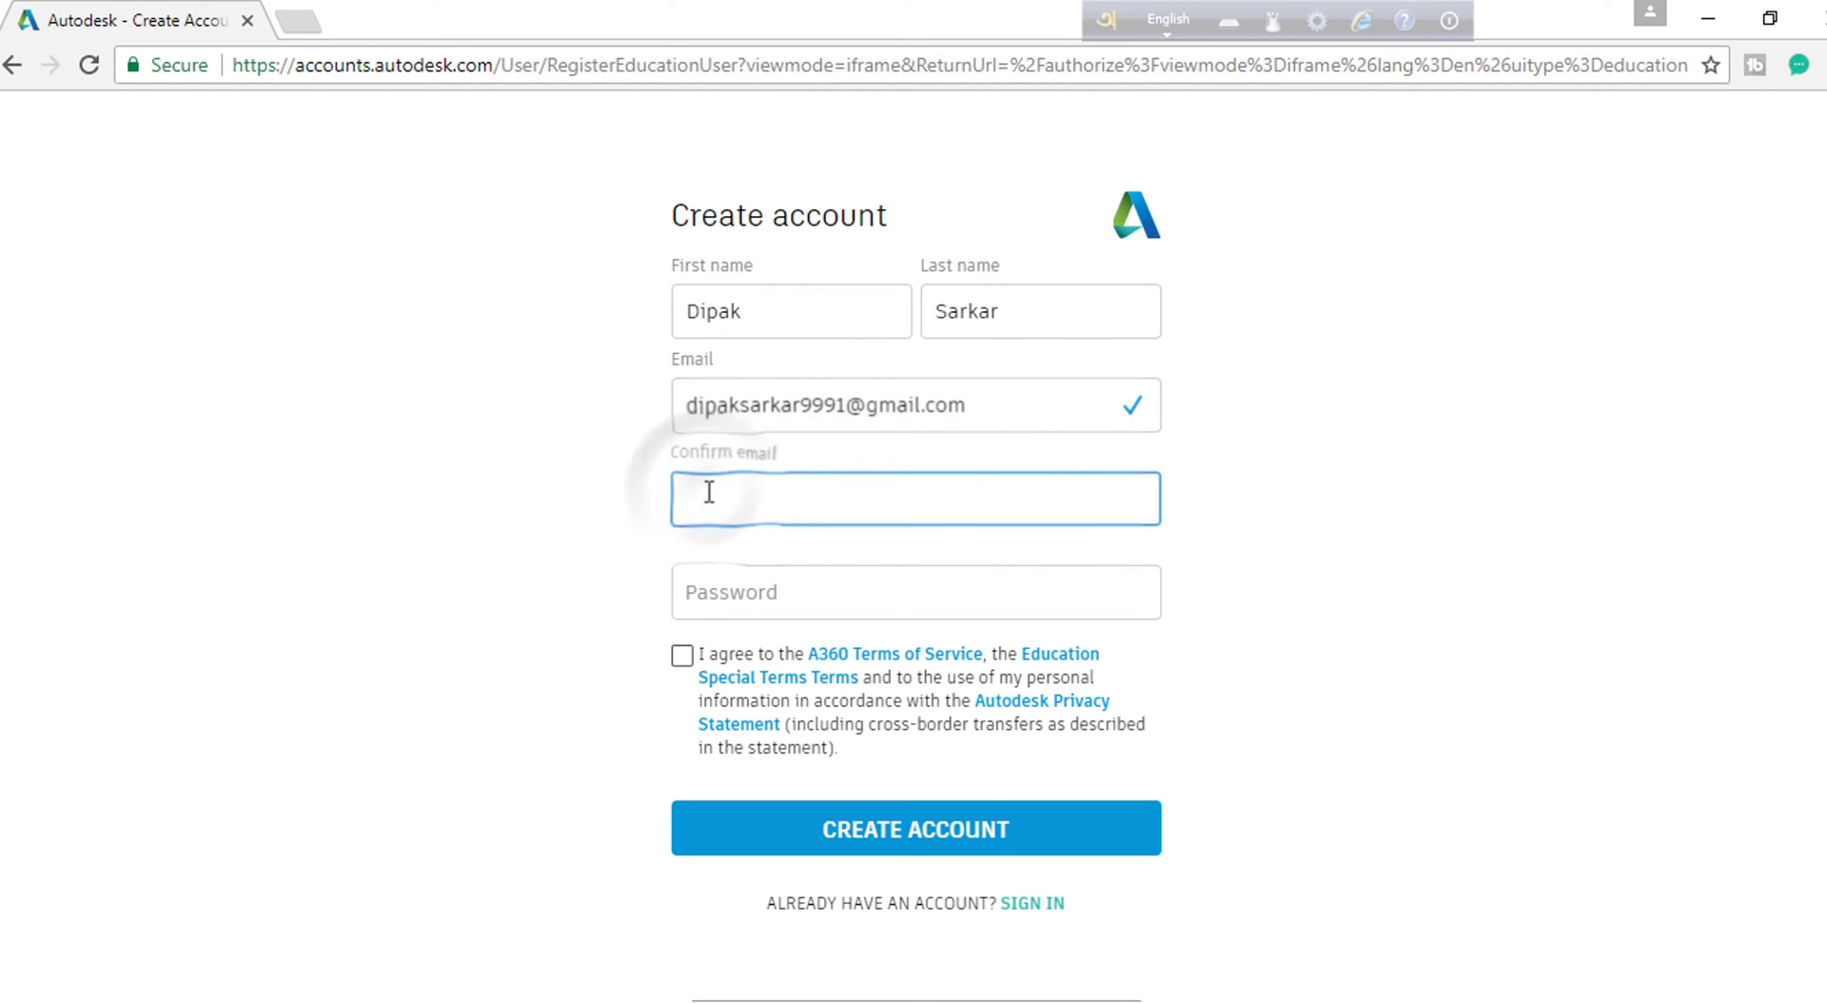
key("ctrl+v")
- Enter the account password, accept the terms and create the account
left_click(750, 586)
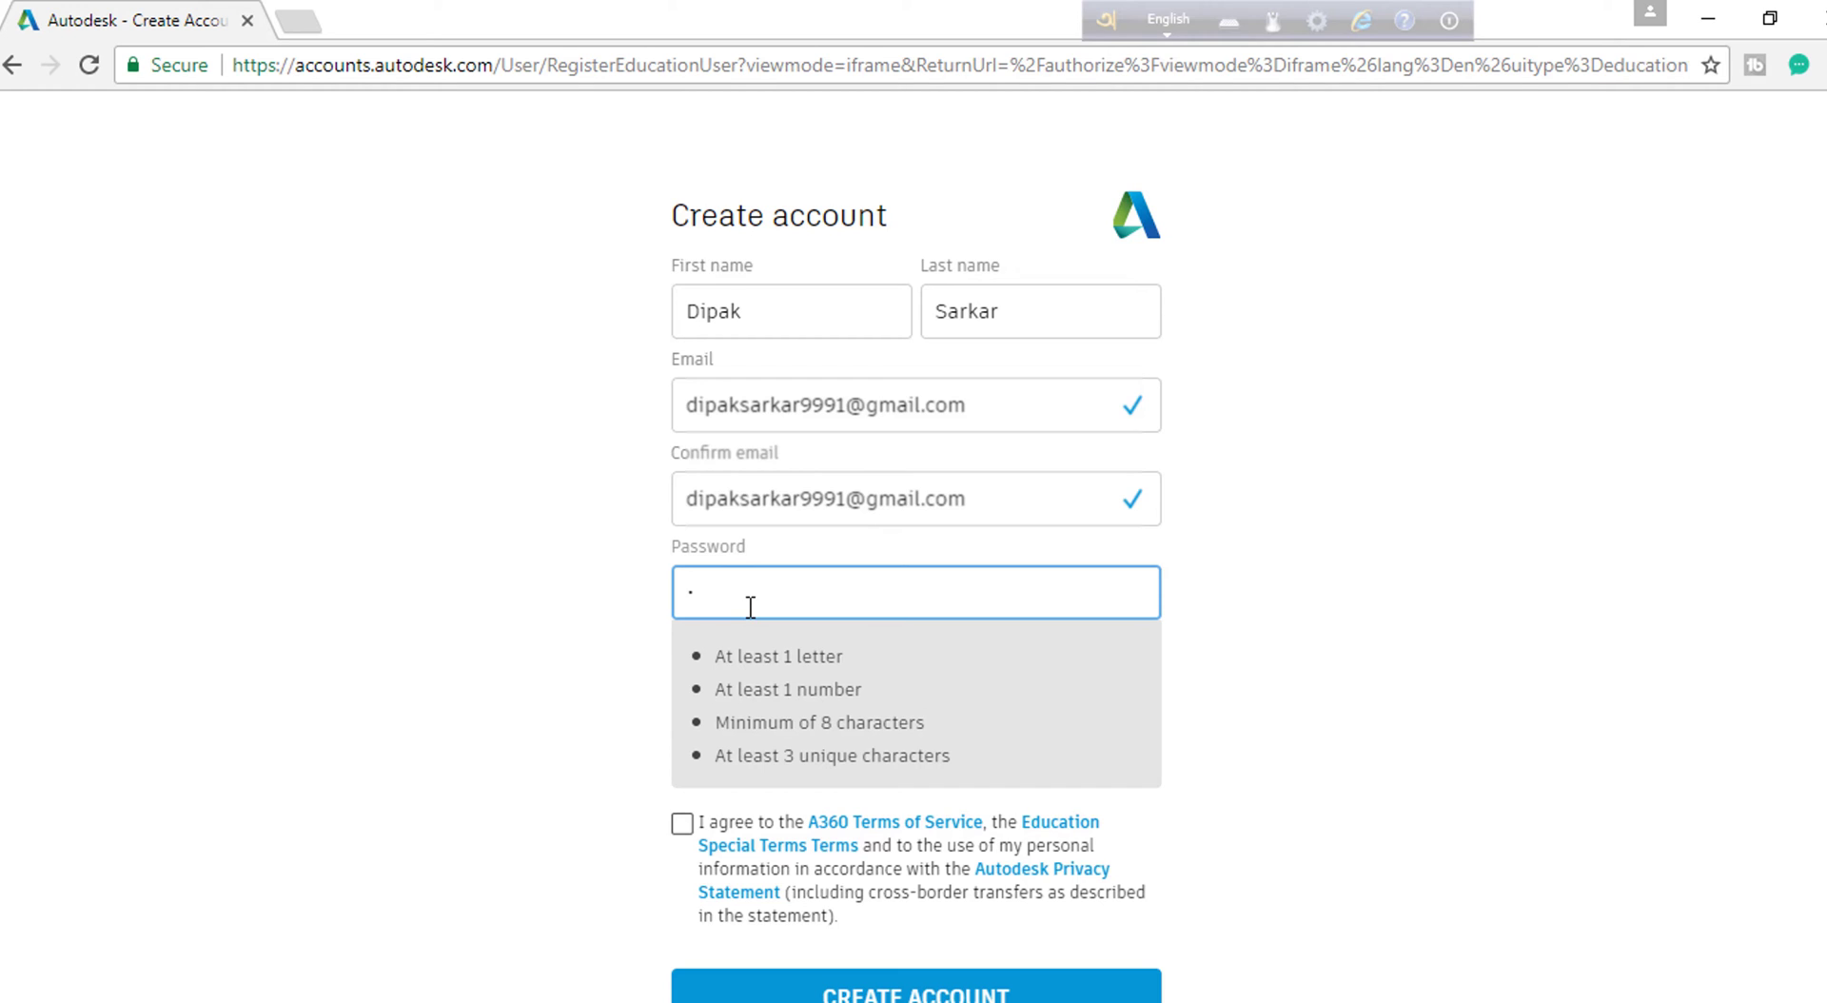
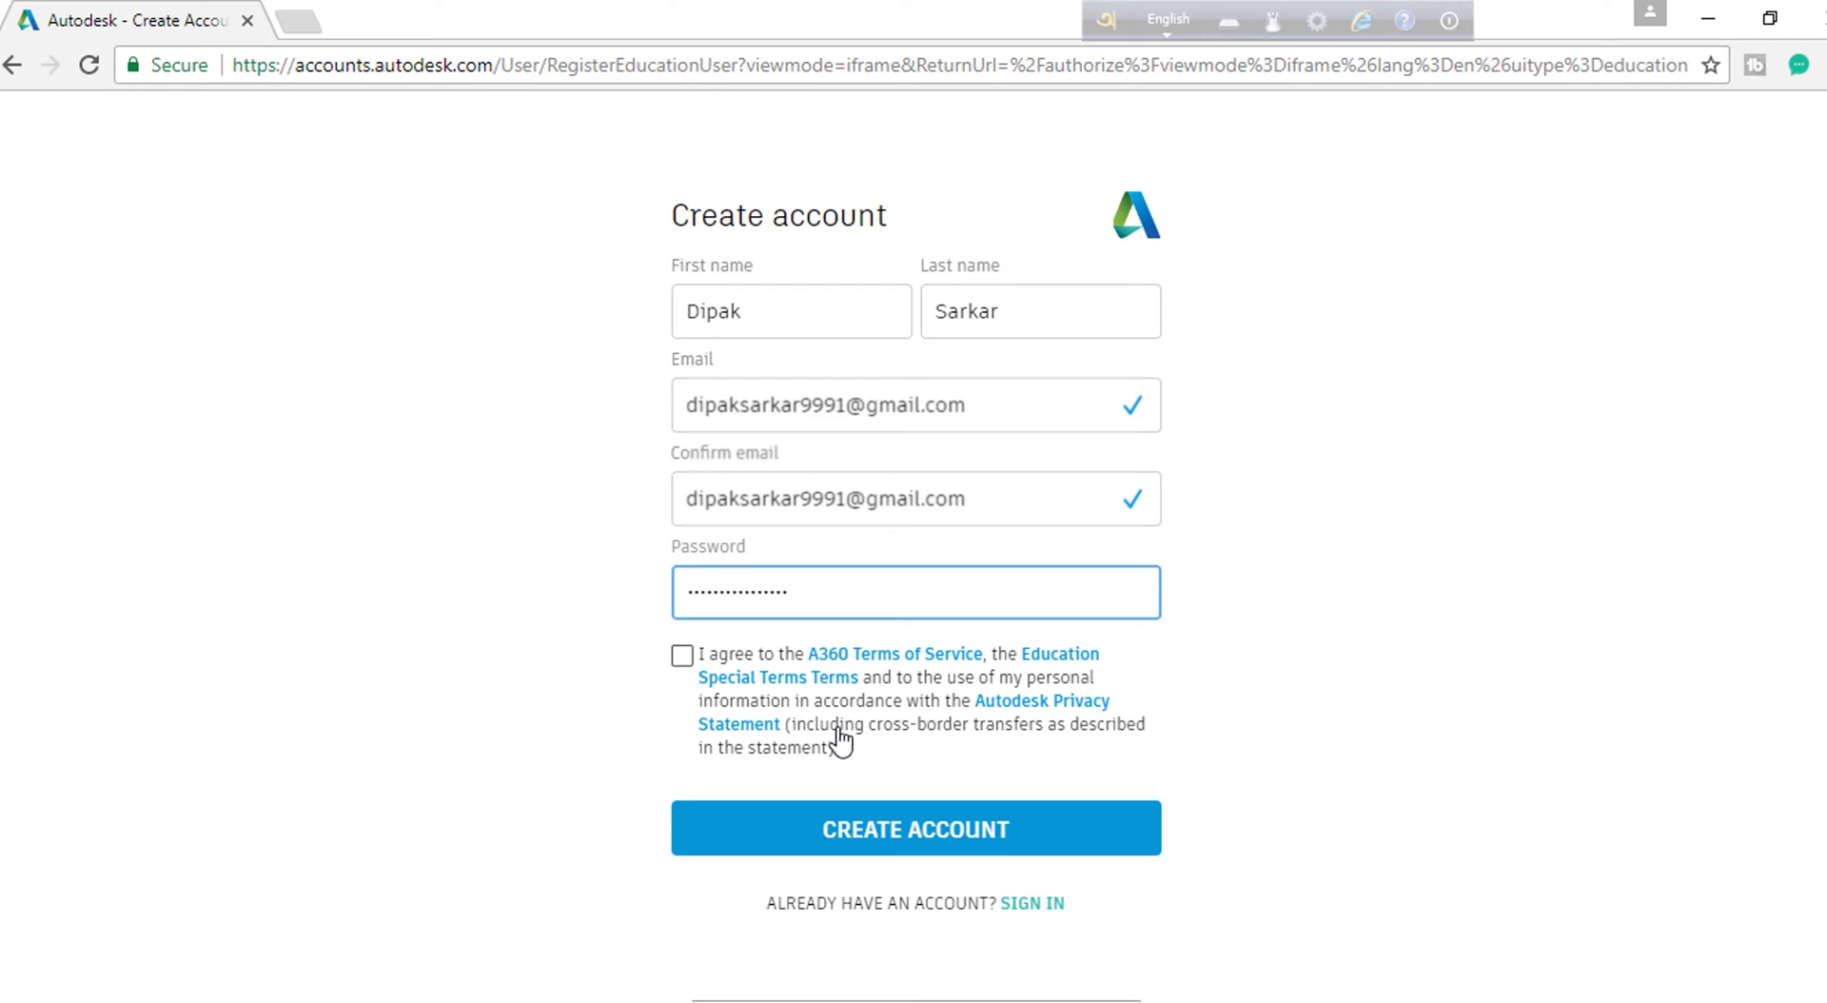
left_click(683, 654)
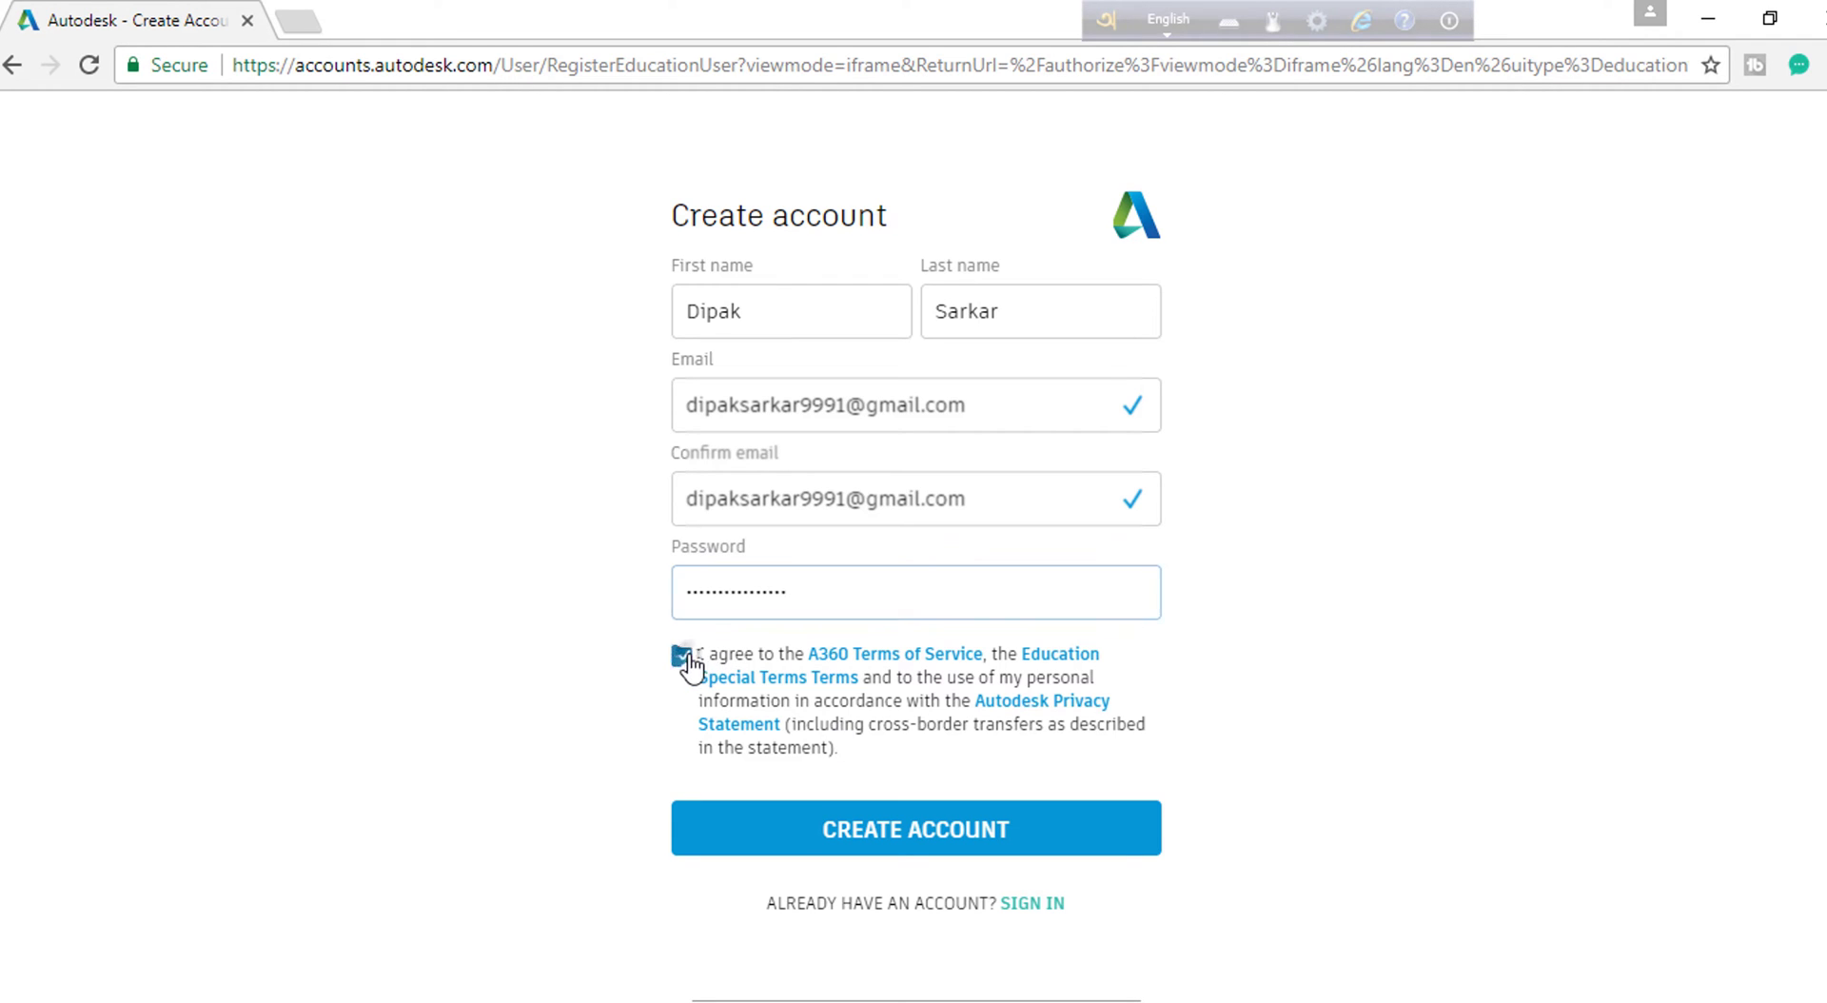
left_click(813, 818)
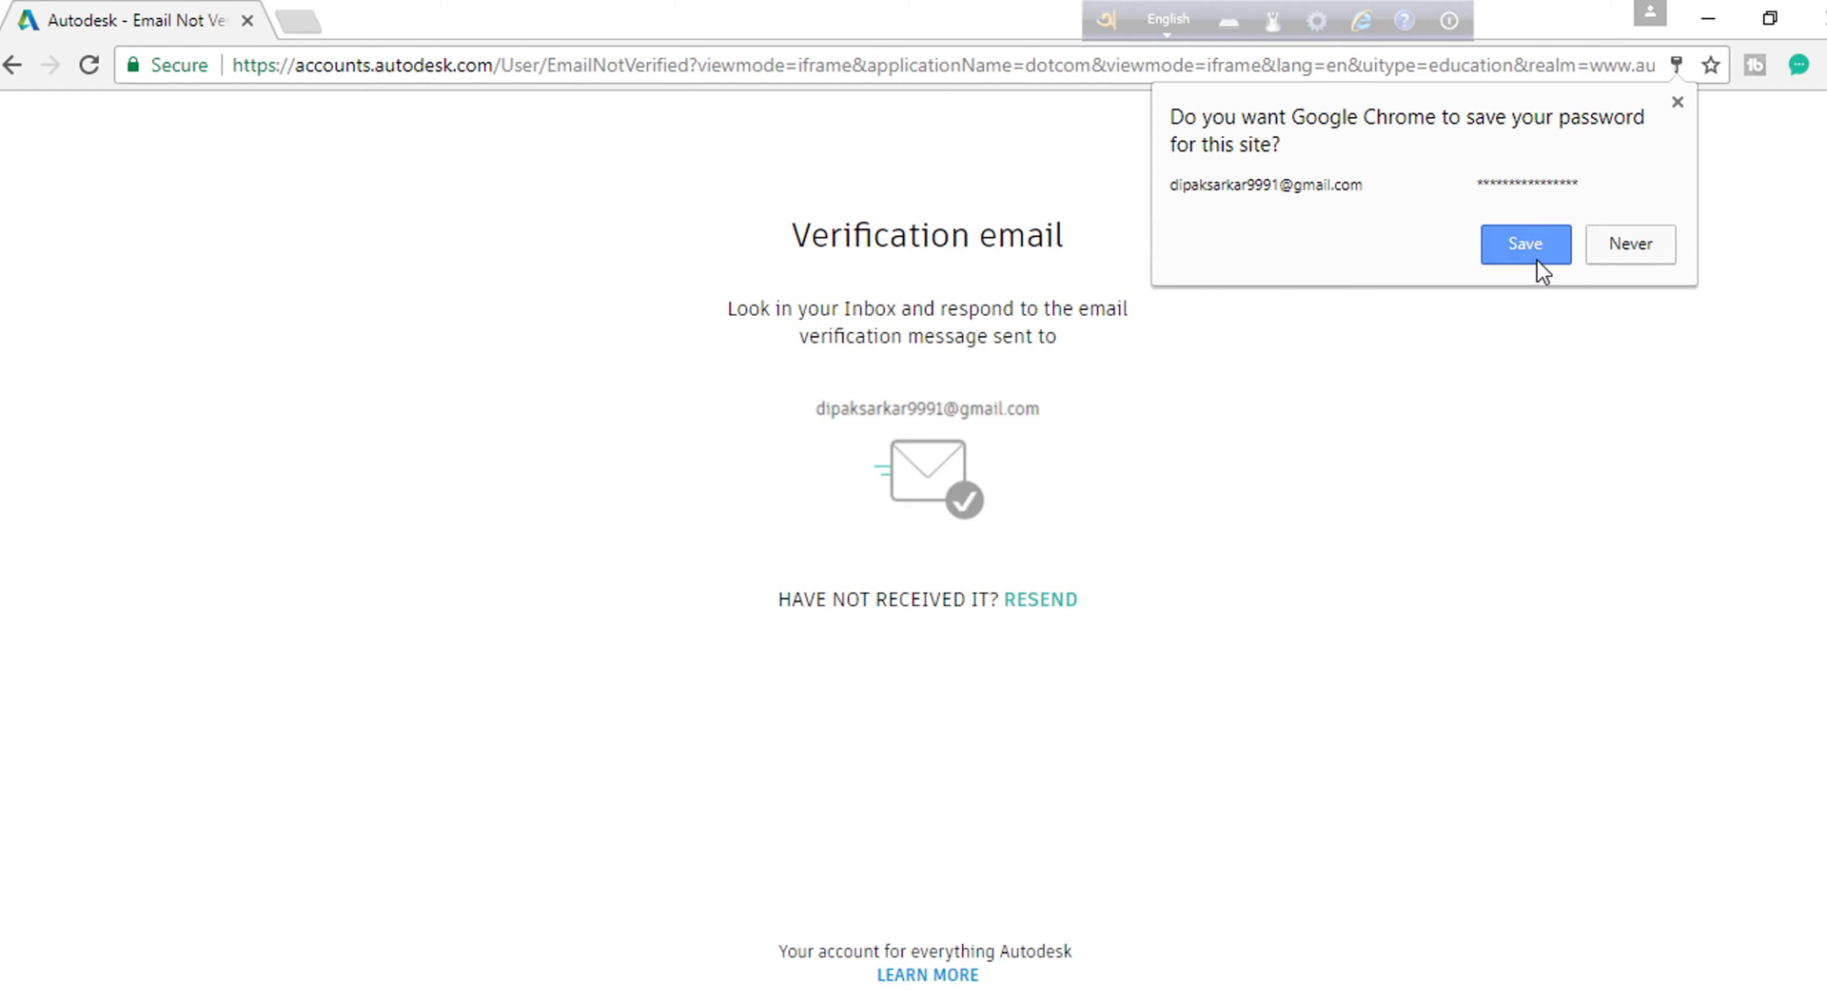
- Save the site password in Chrome and open a new tab for the mailbox
left_click(1534, 253)
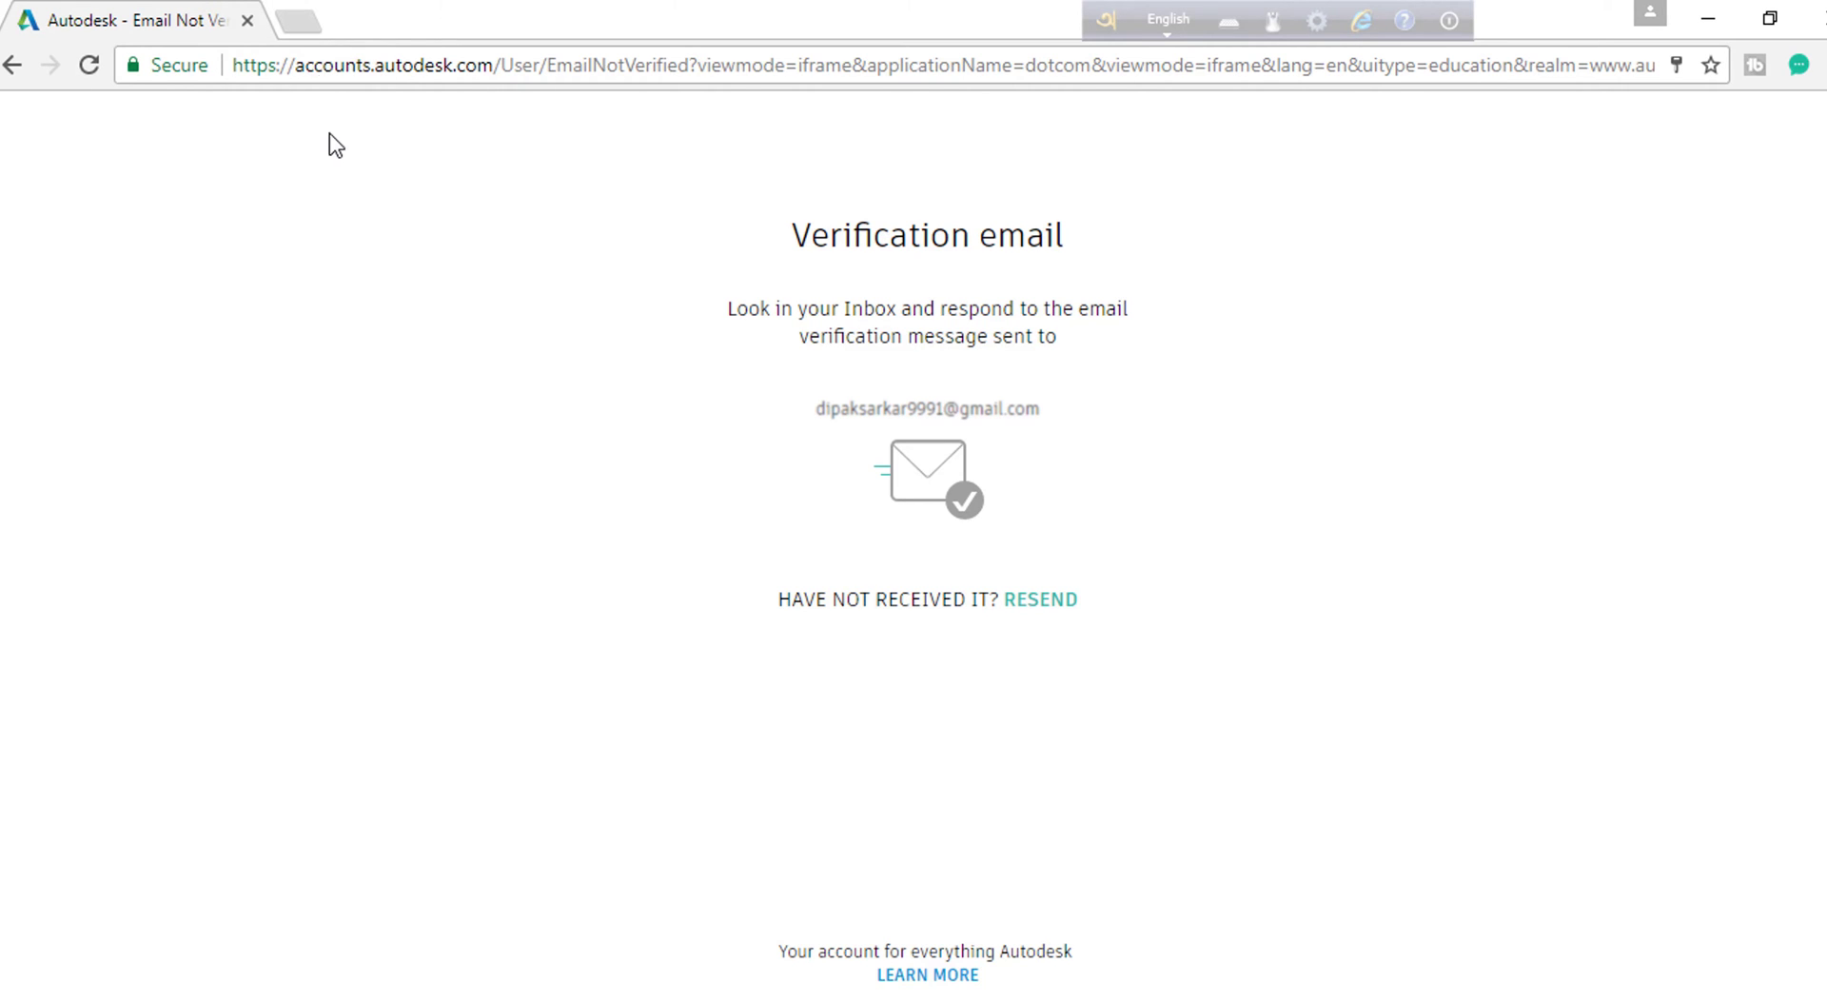
left_click(284, 27)
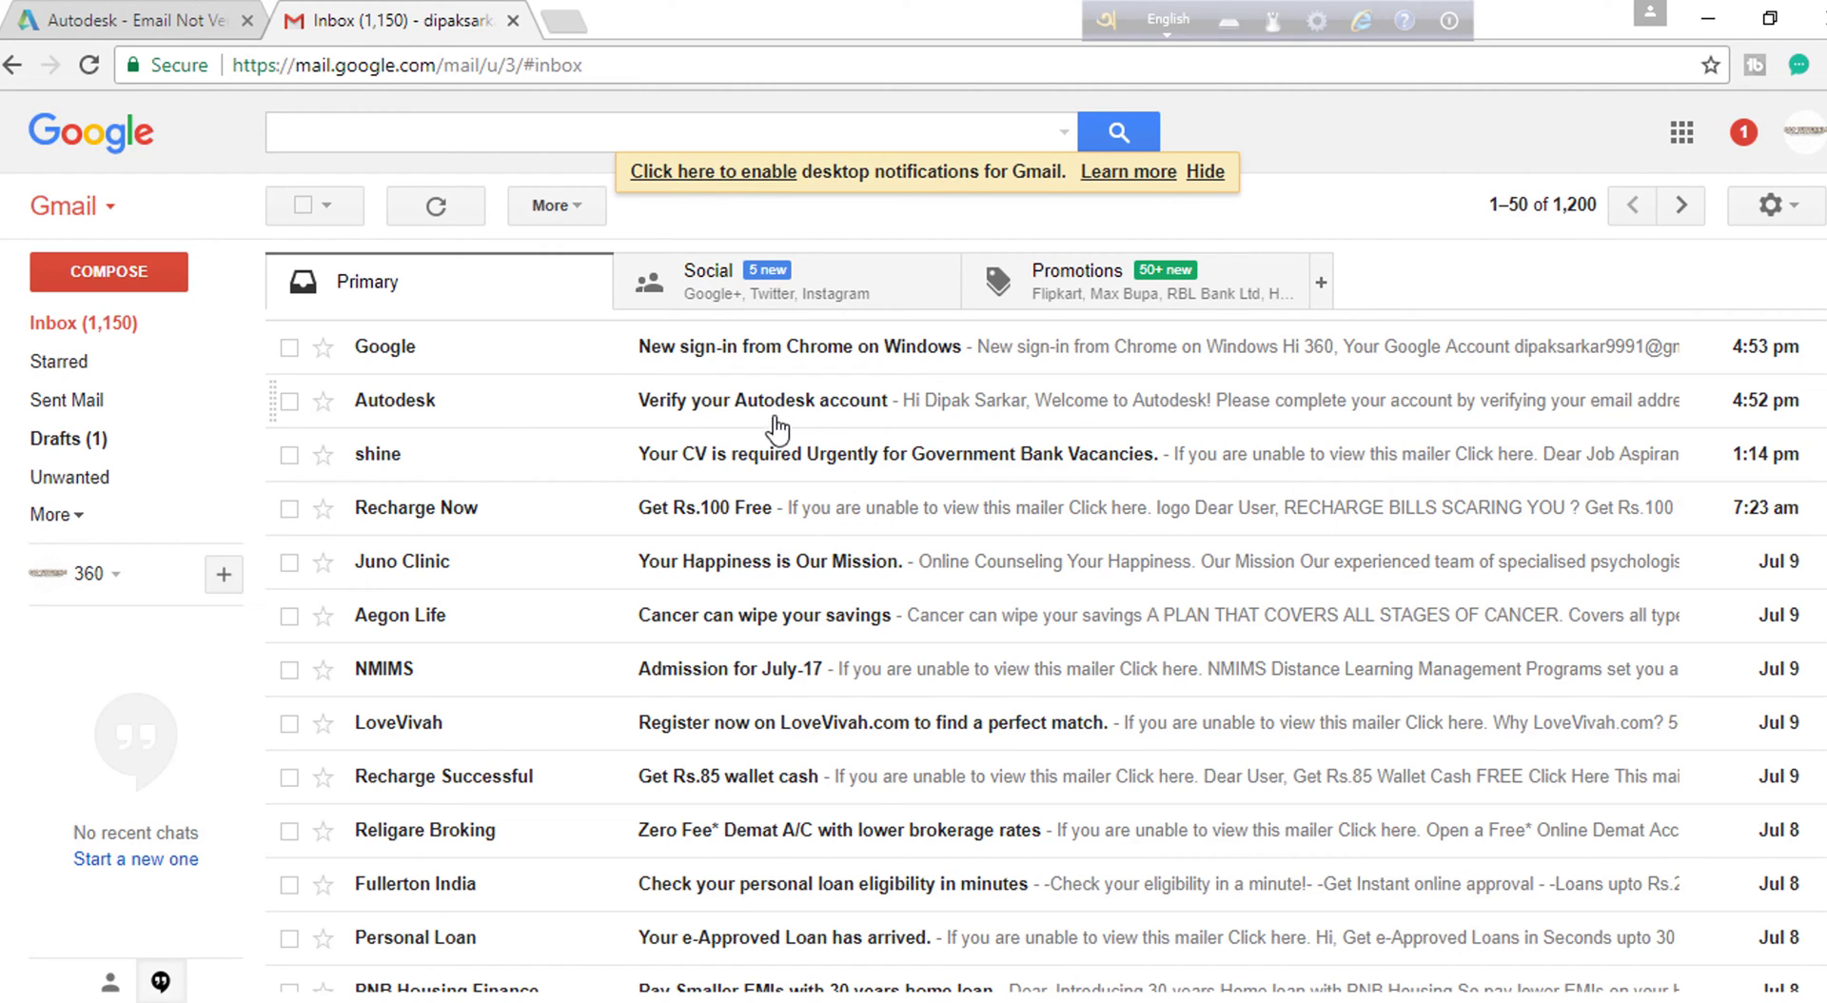
- Open Autodesk's 'Verify your Autodesk account' email and use its VERIFY EMAIL button
left_click(727, 412)
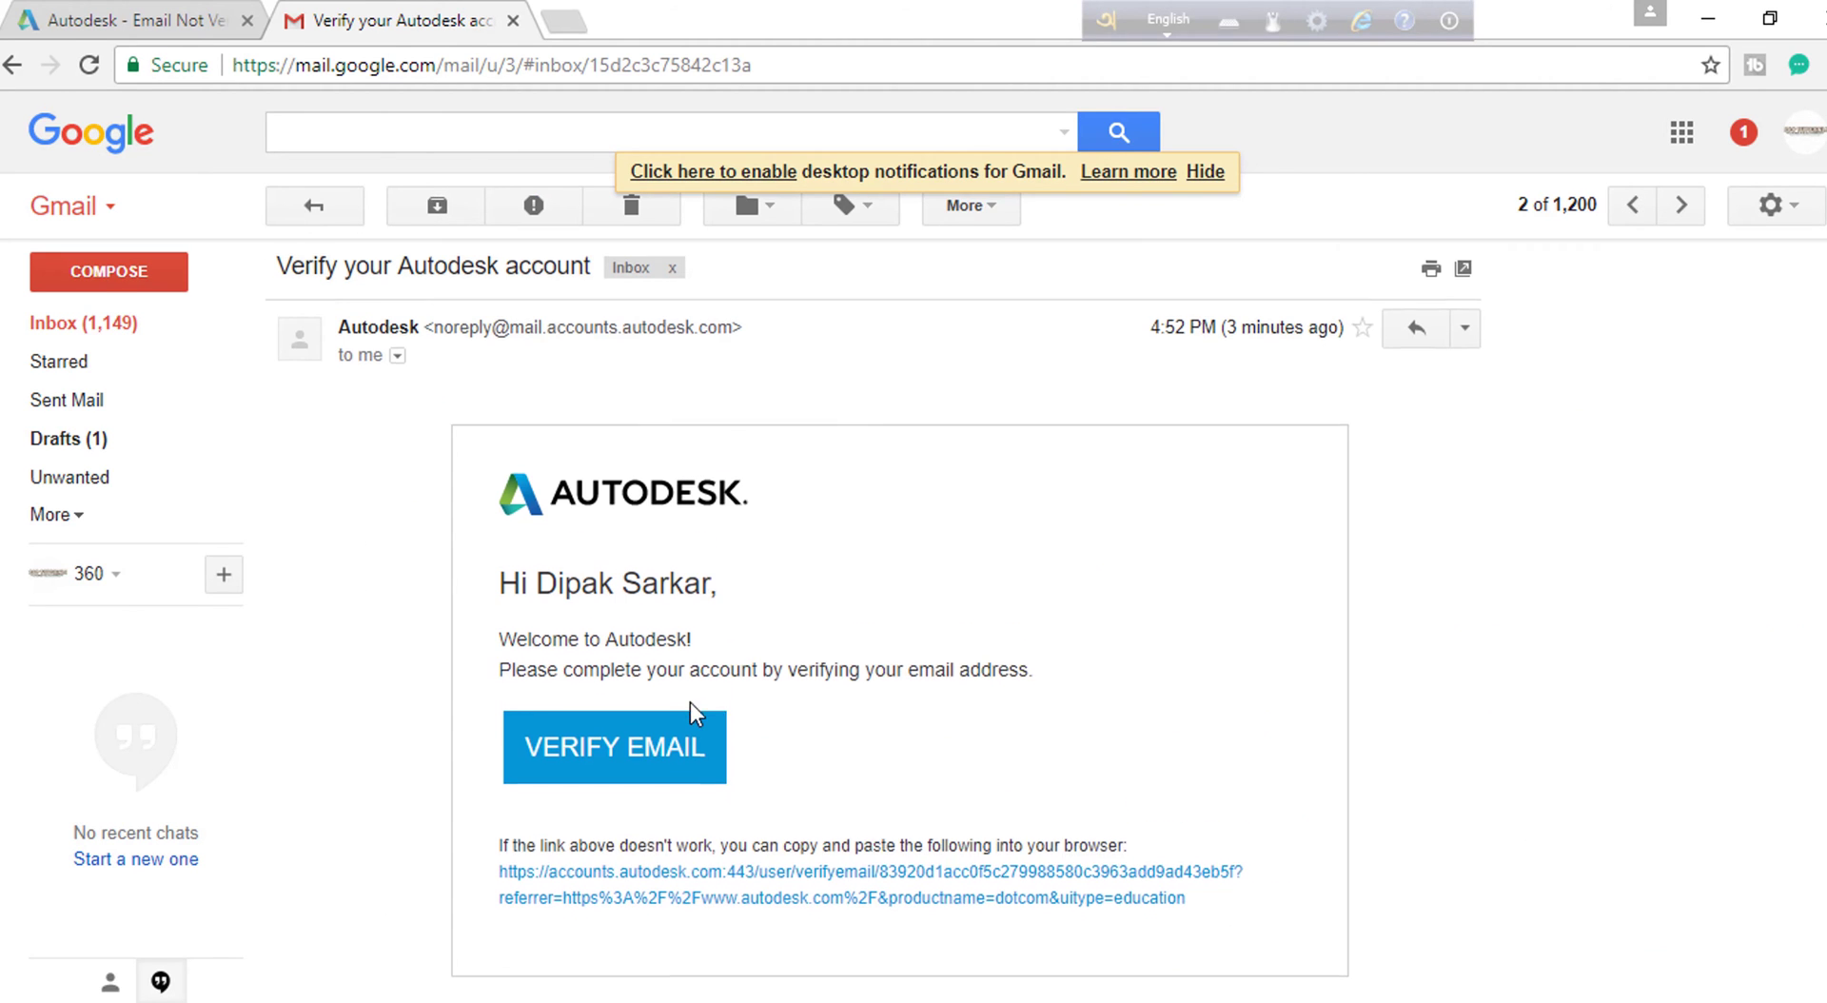
scroll(689, 702, "down", 3)
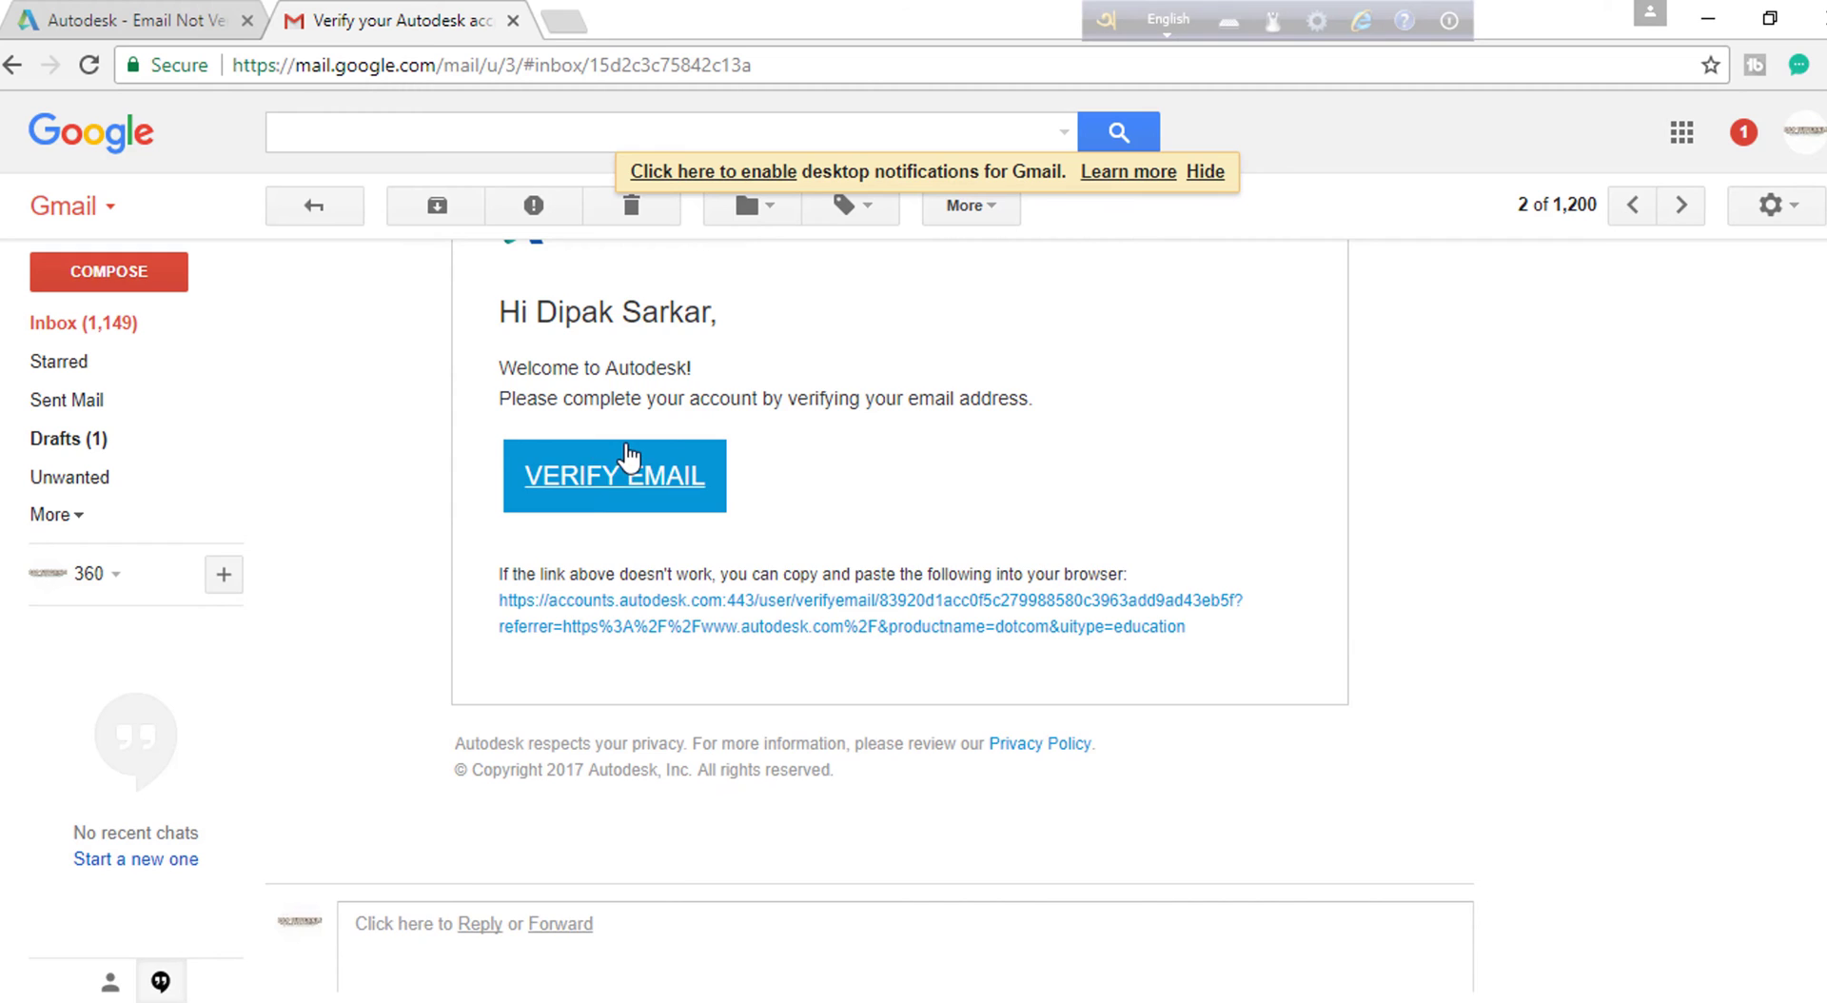
scroll(518, 460, "up", 2)
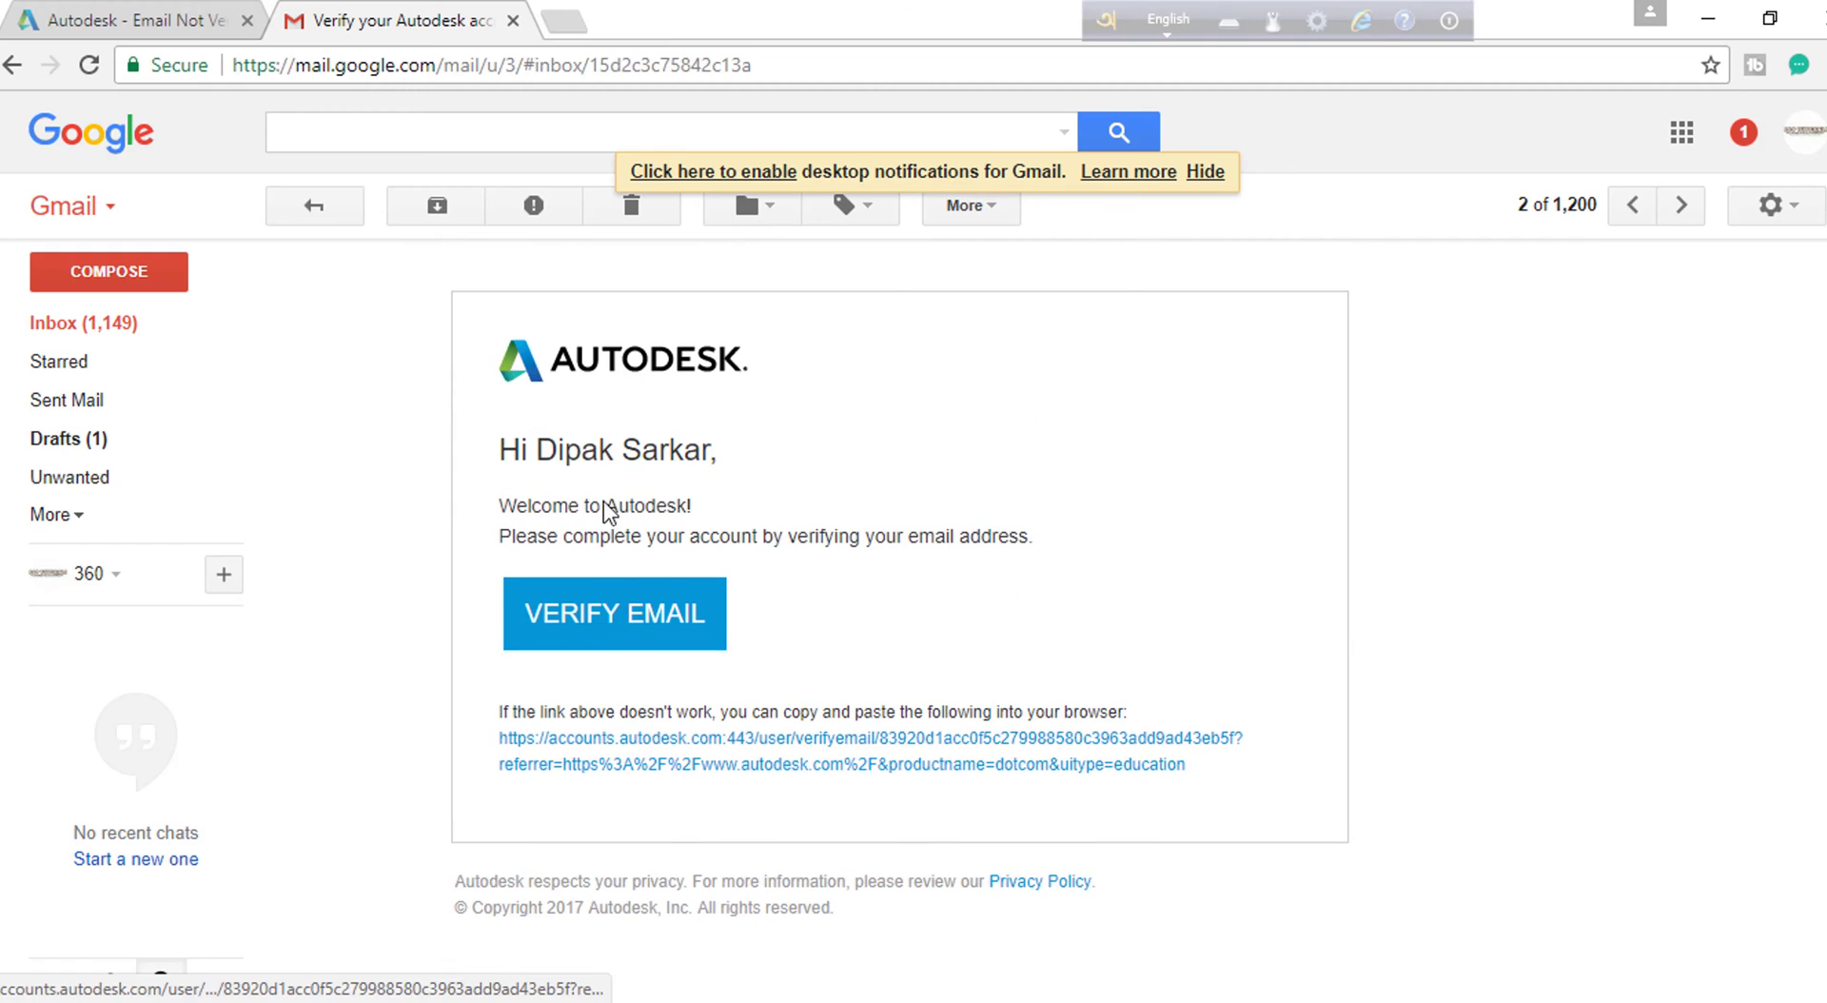
left_click(609, 614)
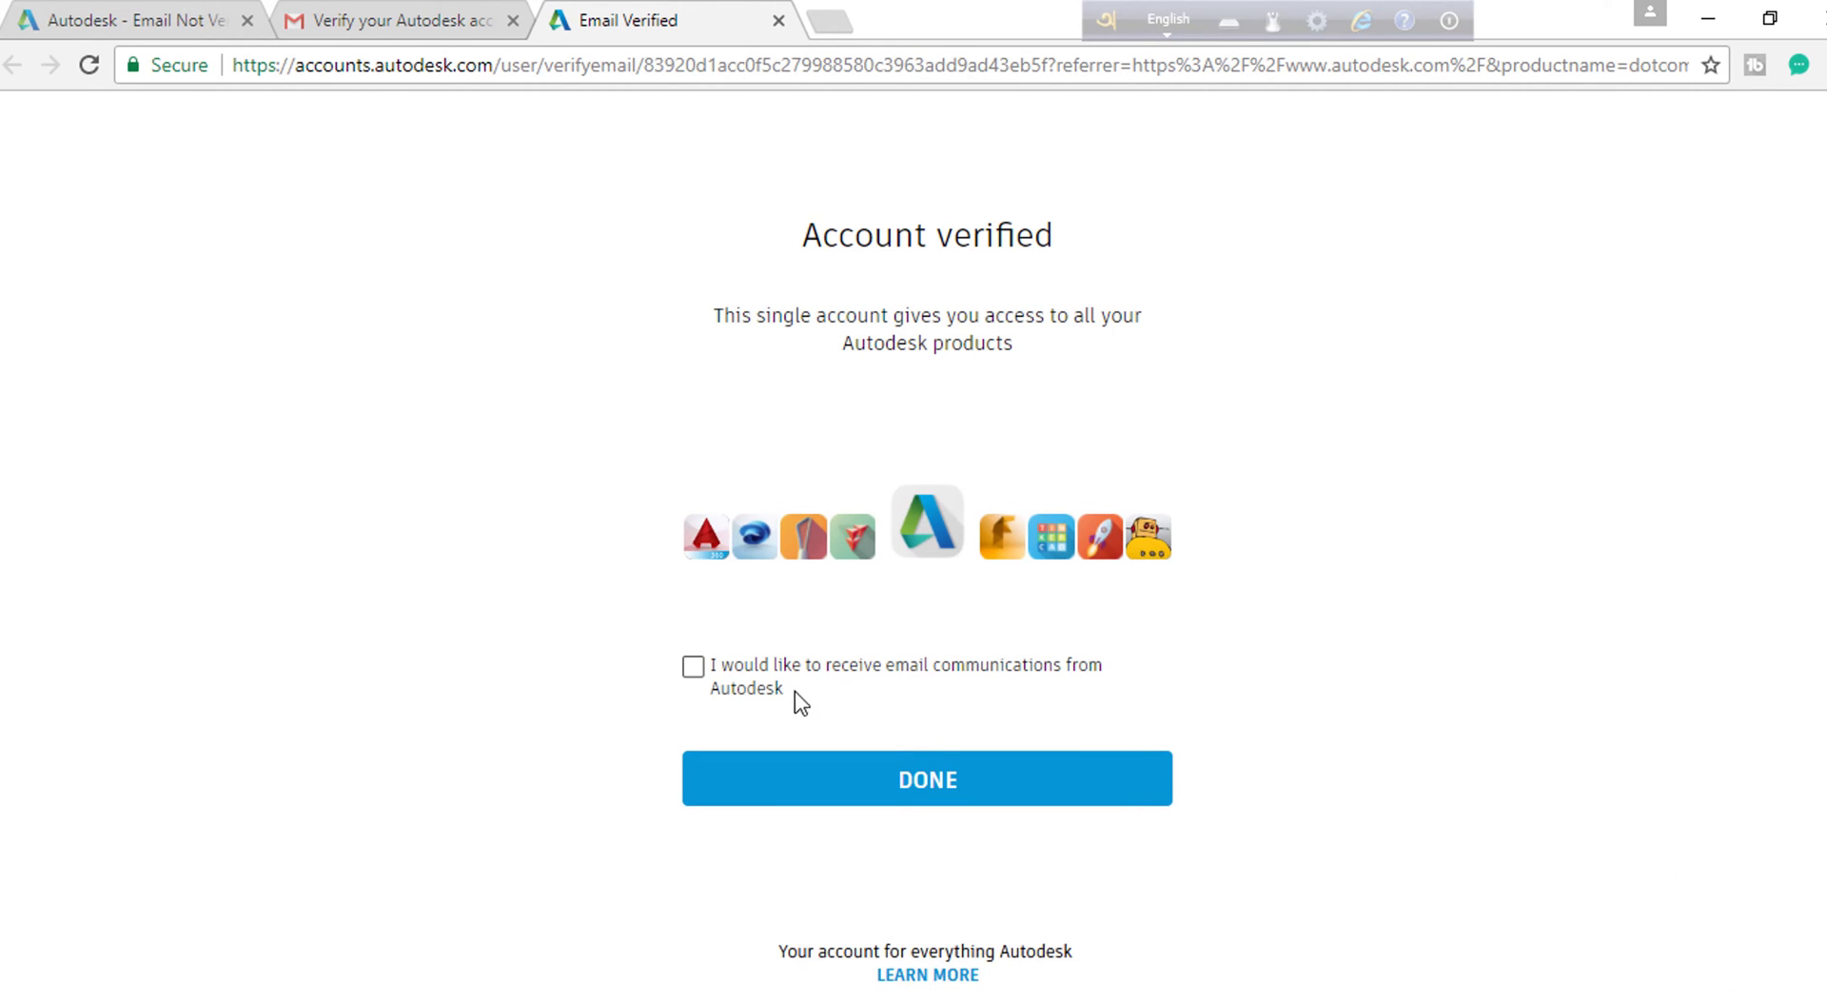
- Opt in to Autodesk email communications and finish on the Account verified page
left_click(694, 667)
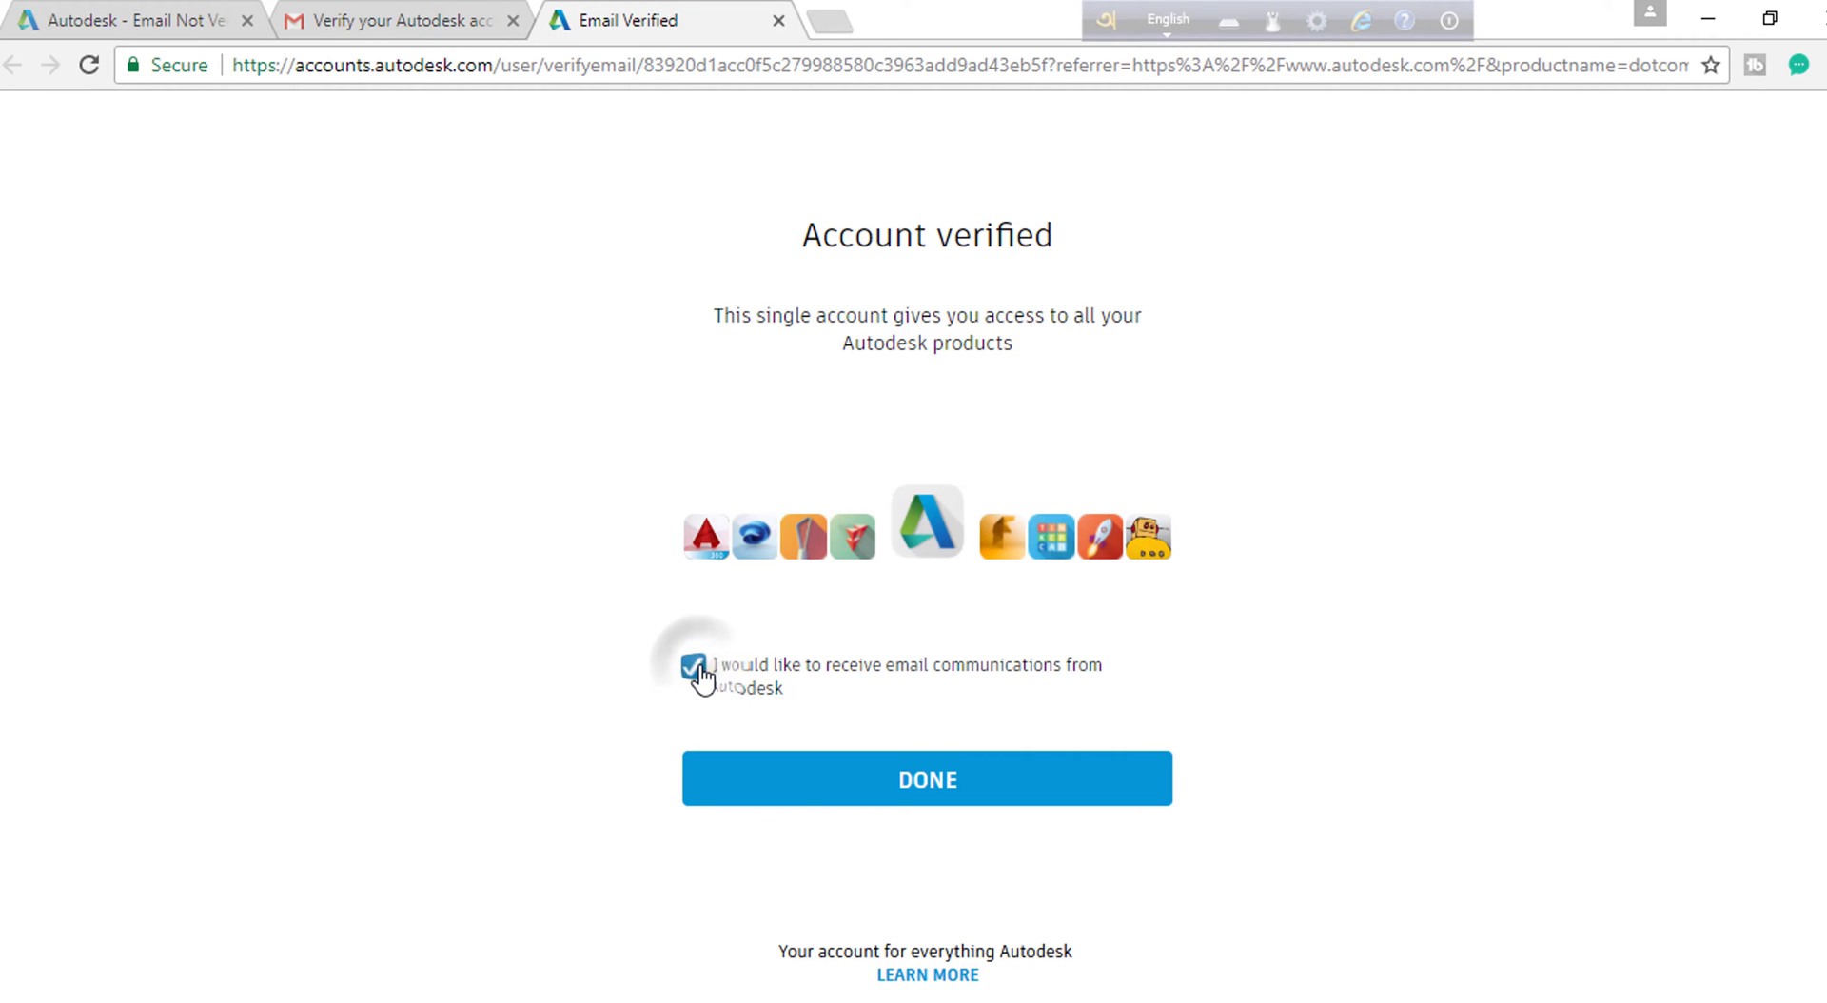
left_click(916, 785)
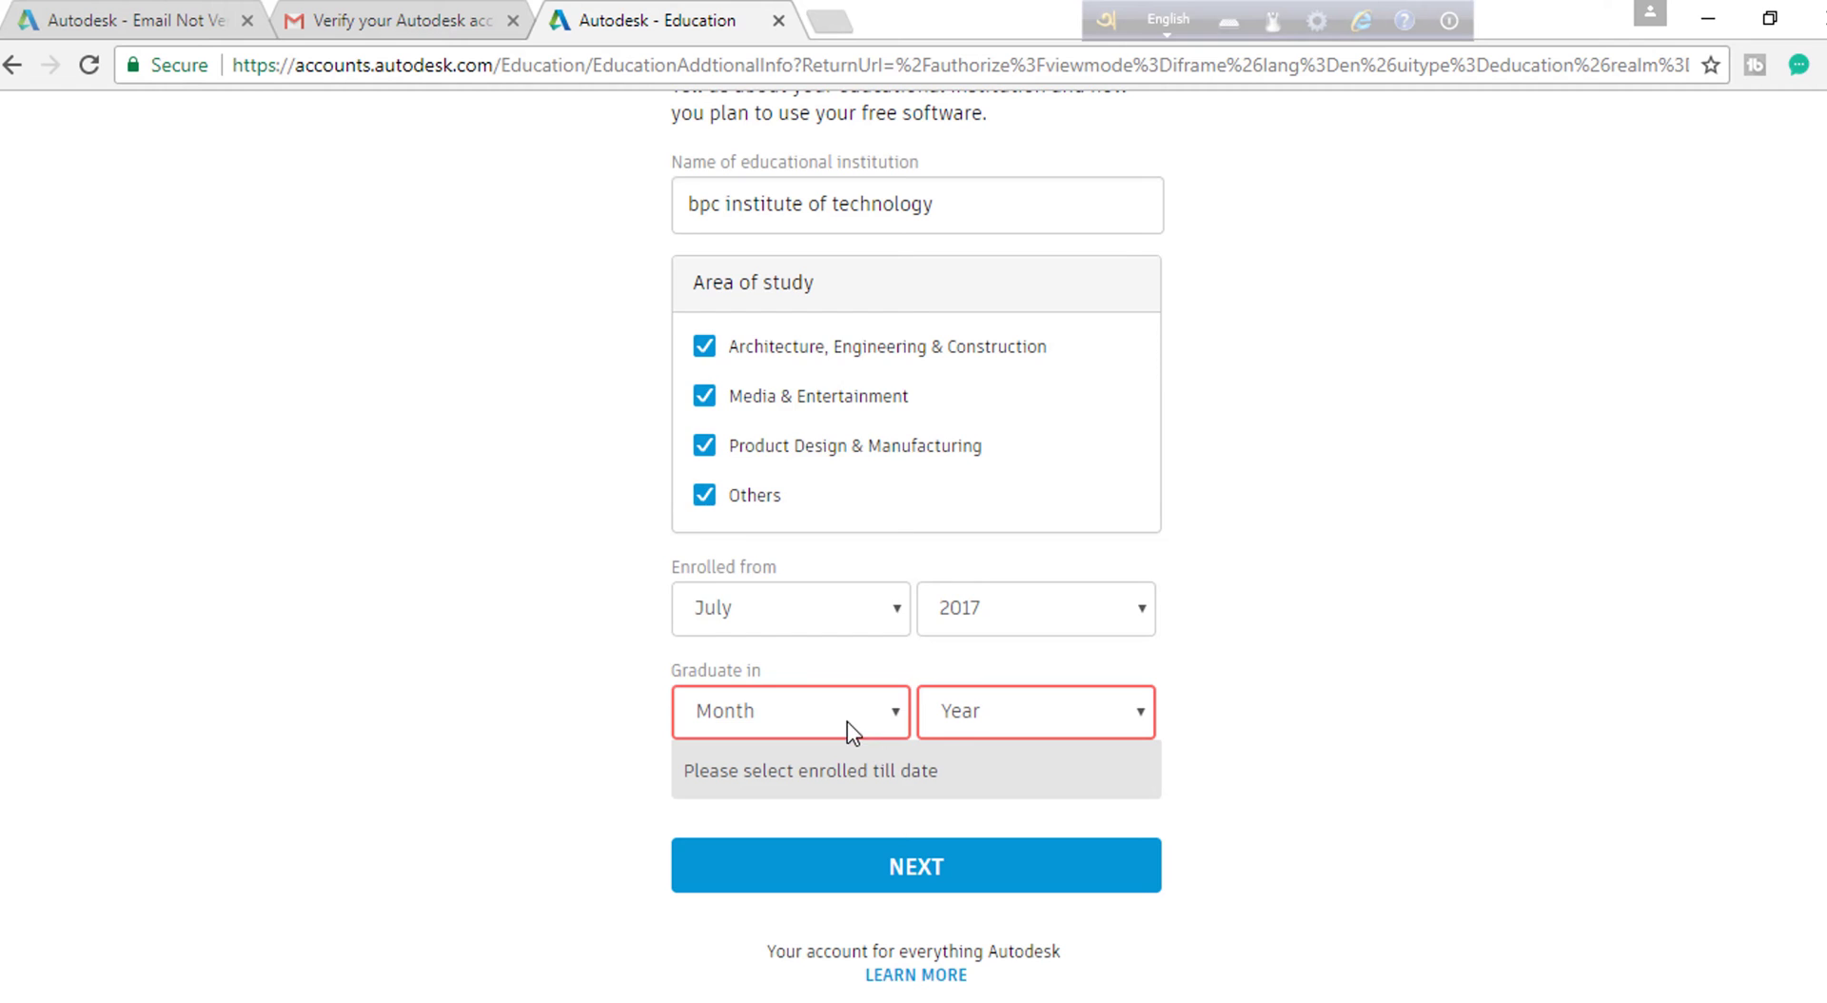
- Choose July 2023 as the graduation date and submit the institution details
left_click(847, 721)
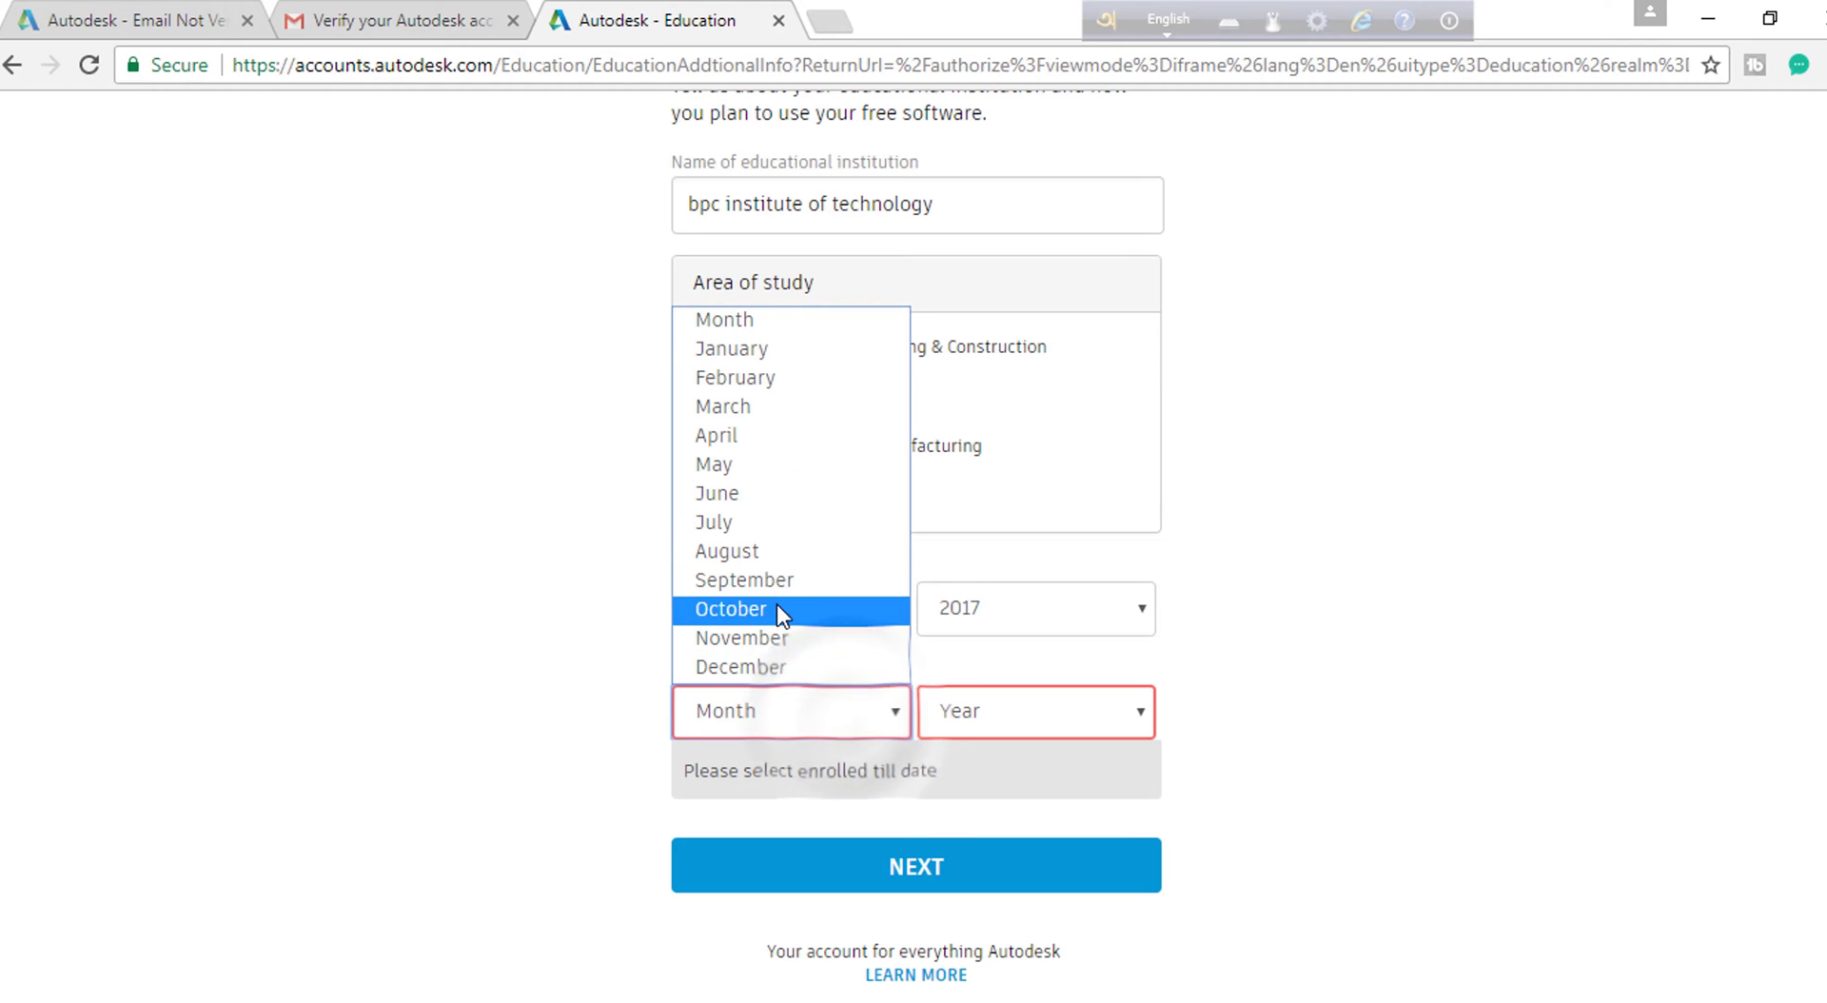
left_click(775, 522)
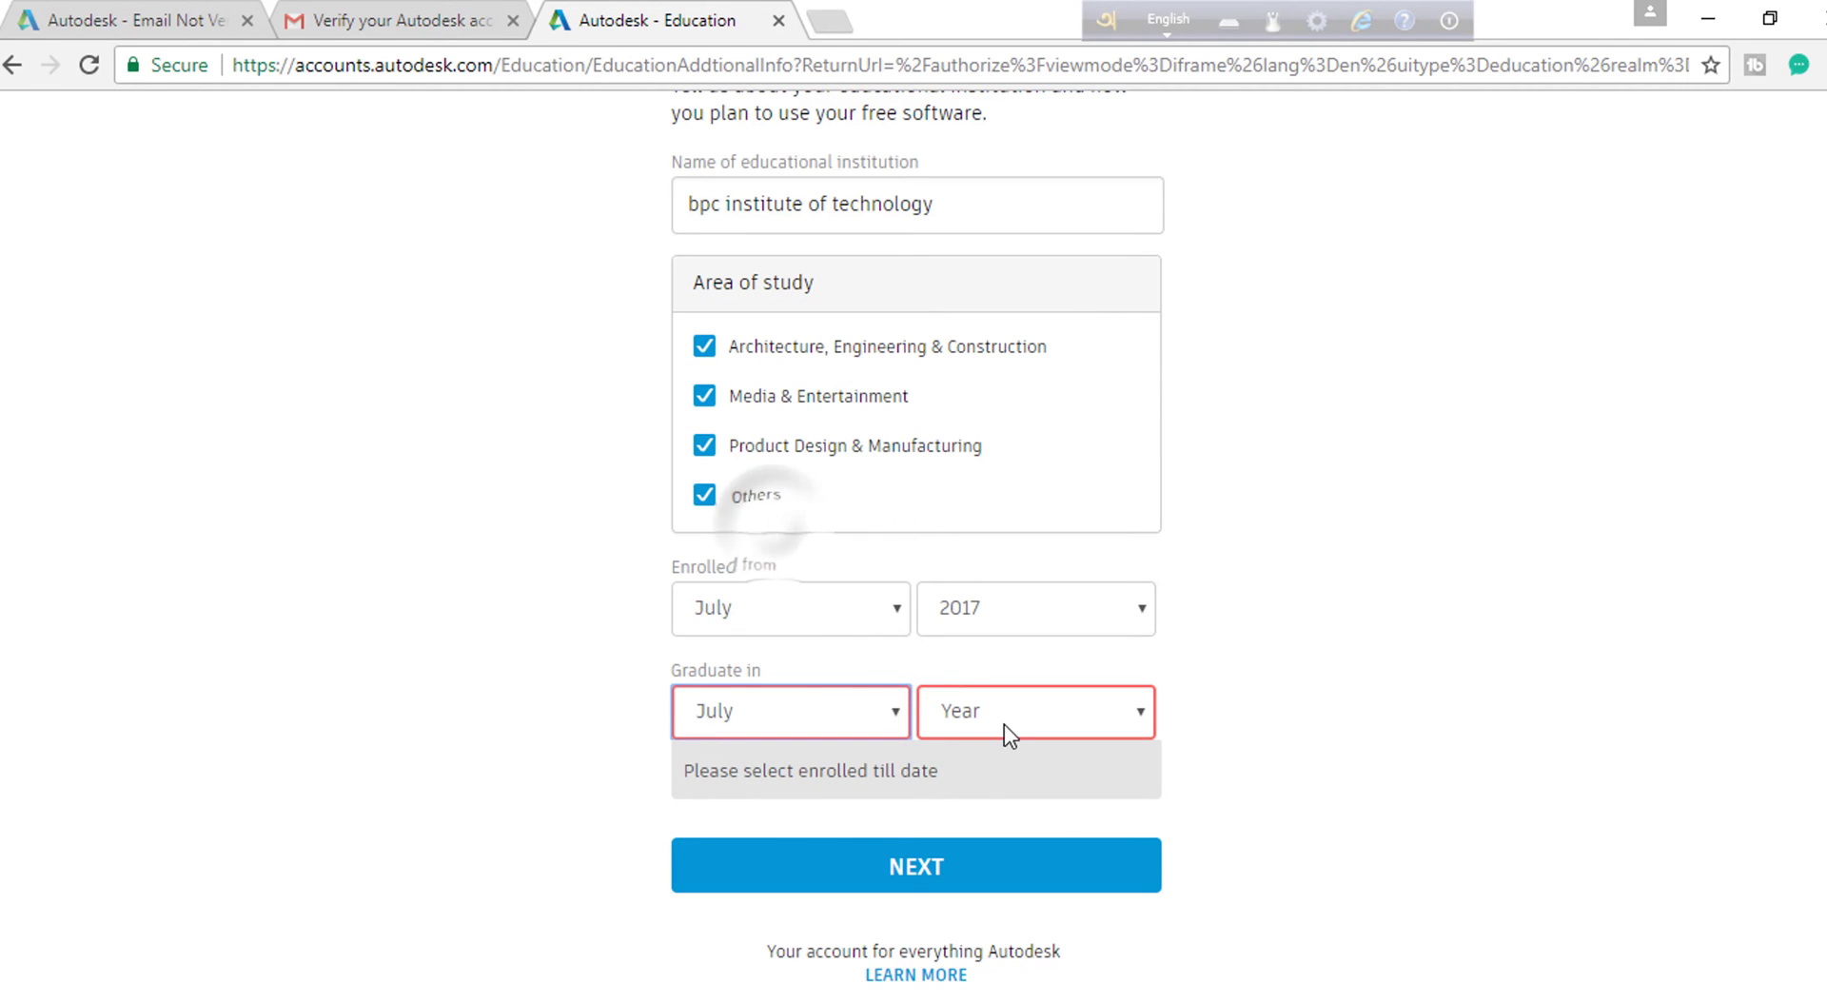
left_click(1003, 721)
left_click(1000, 957)
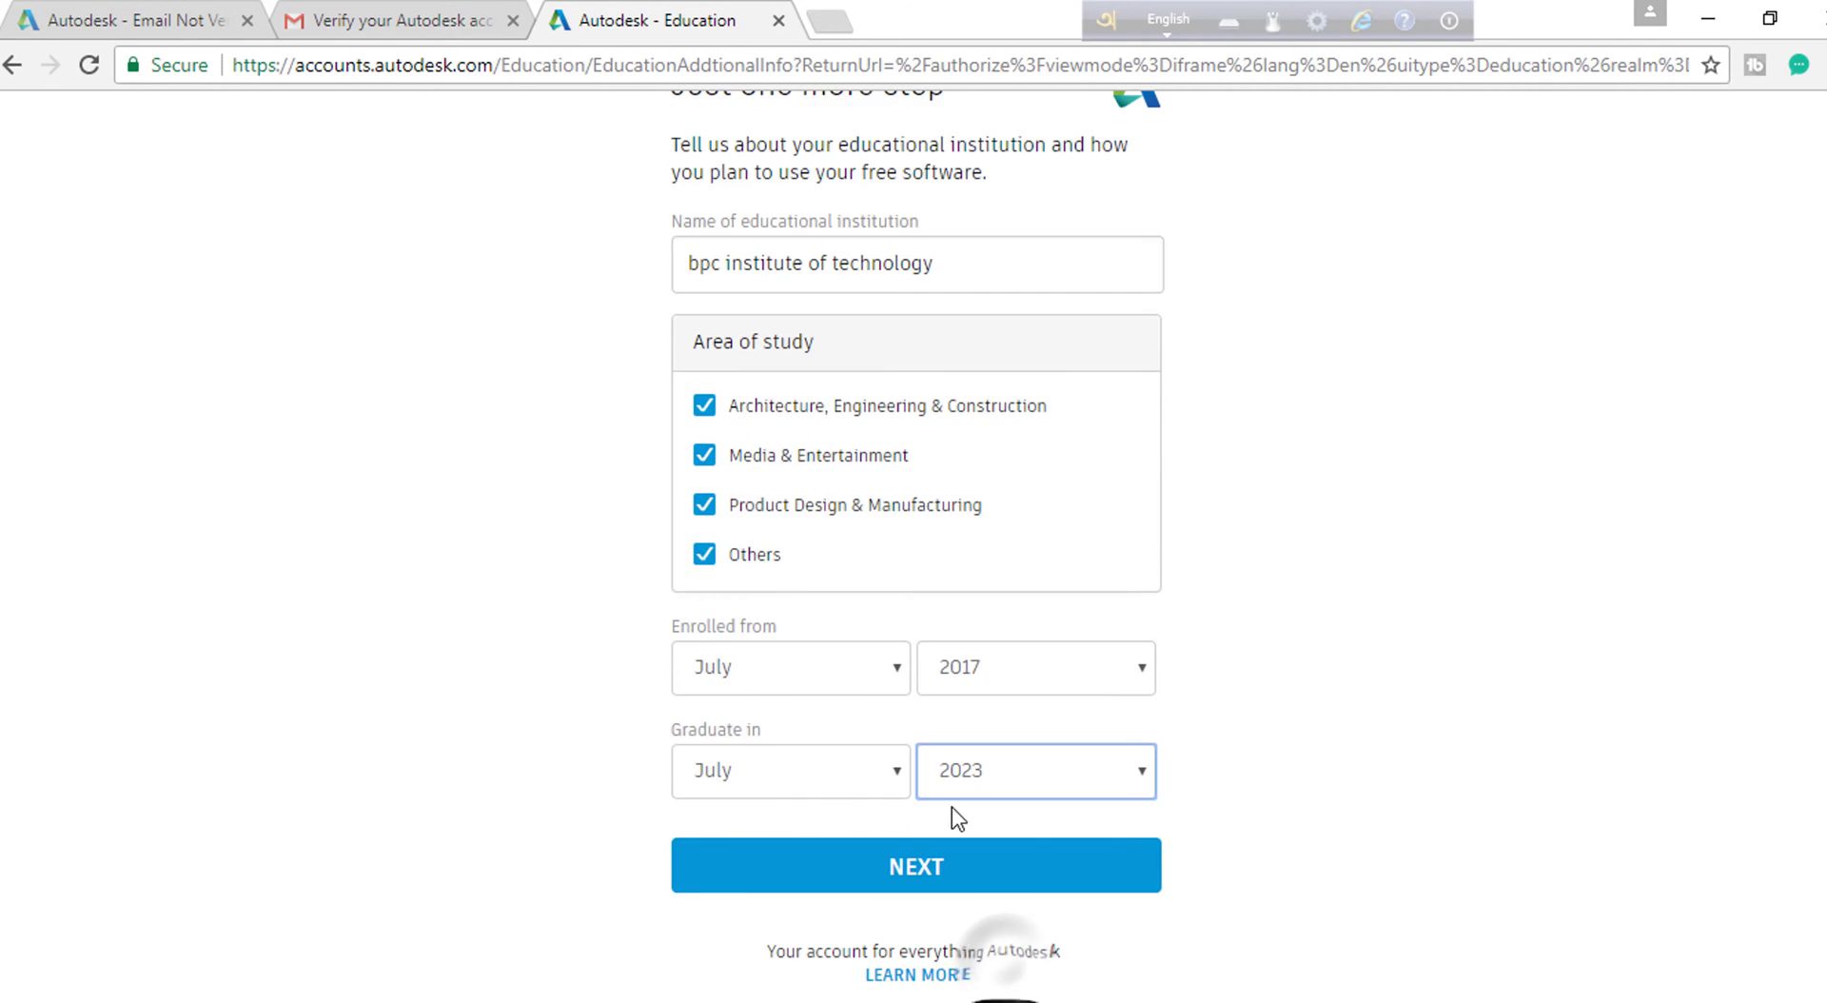
left_click(902, 870)
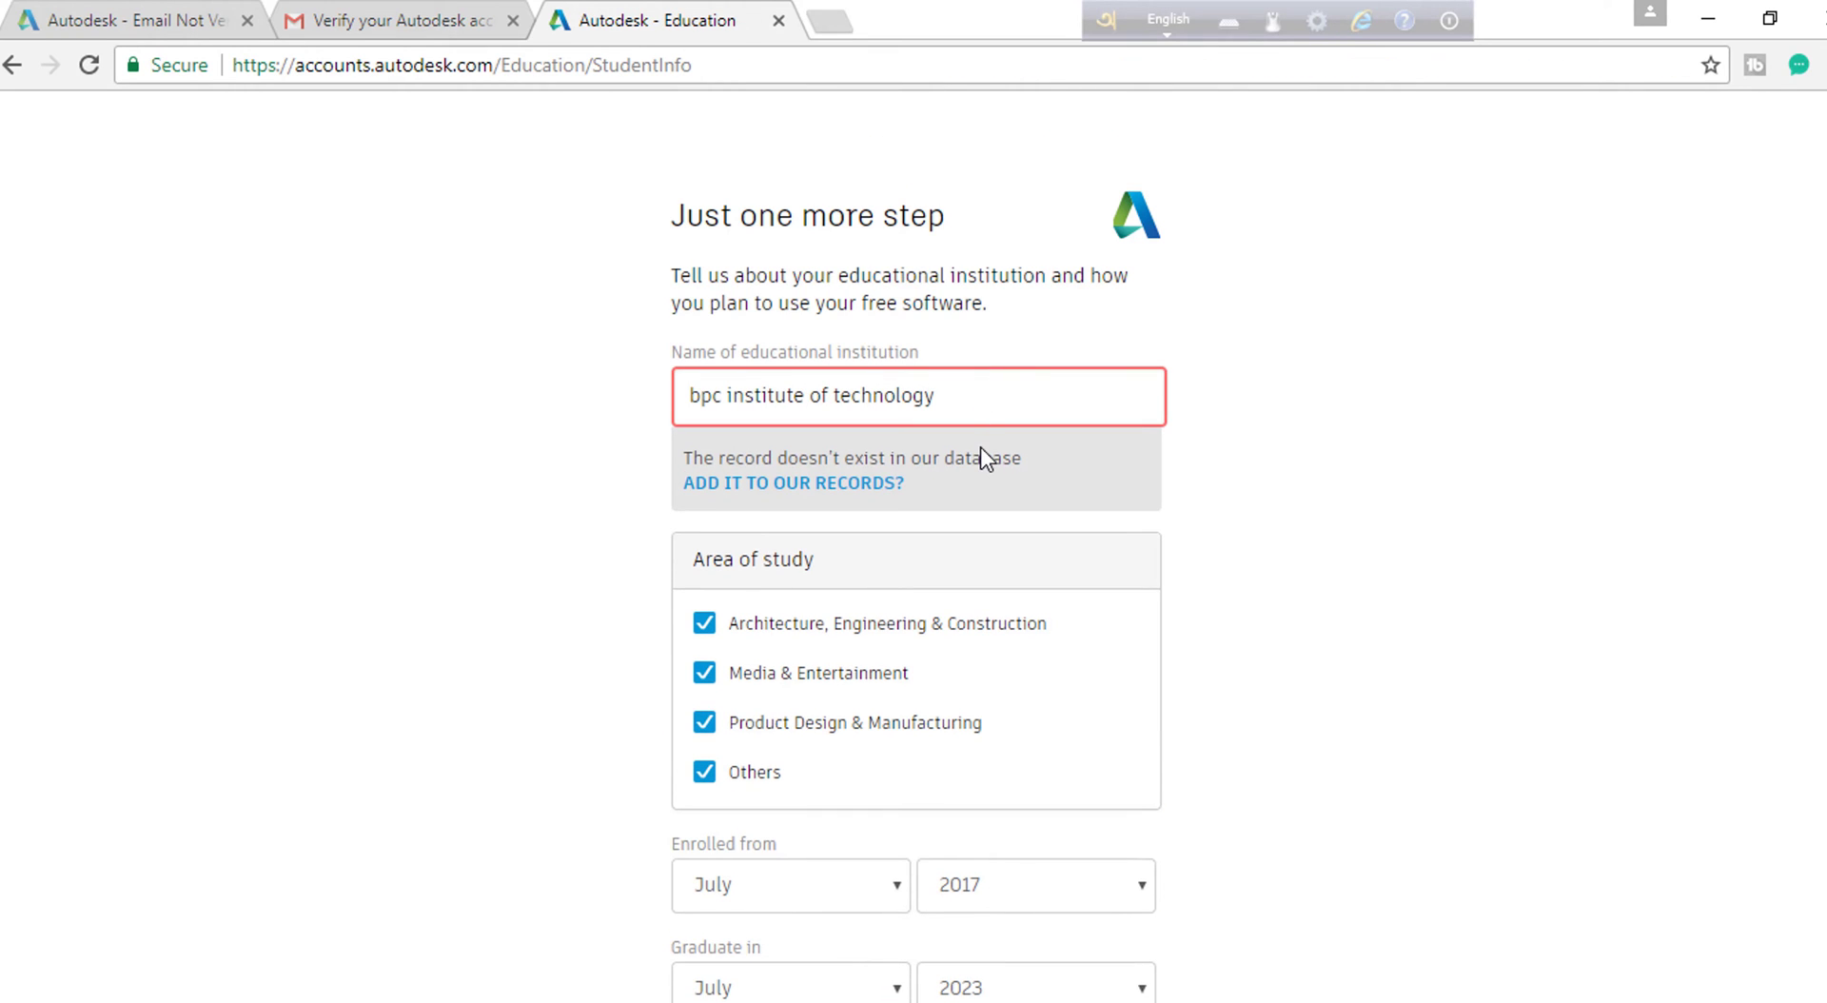
scroll(973, 582, "down", 2)
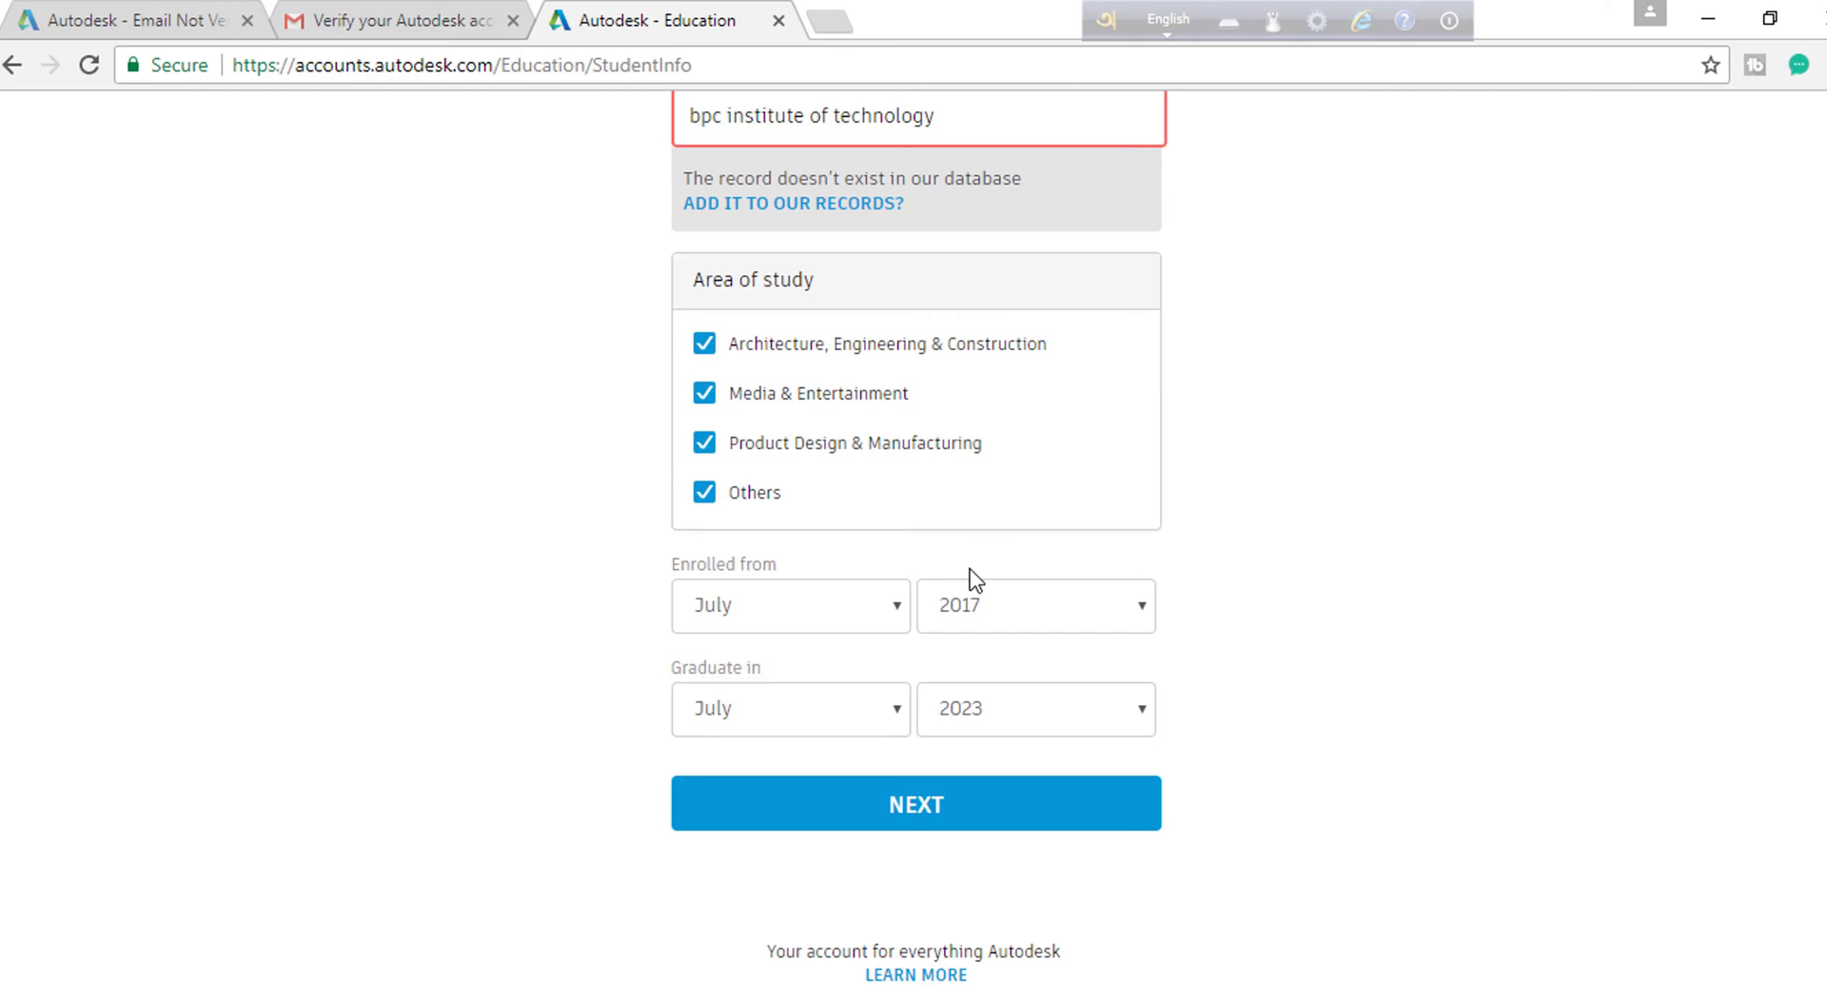
scroll(969, 576, "up", 3)
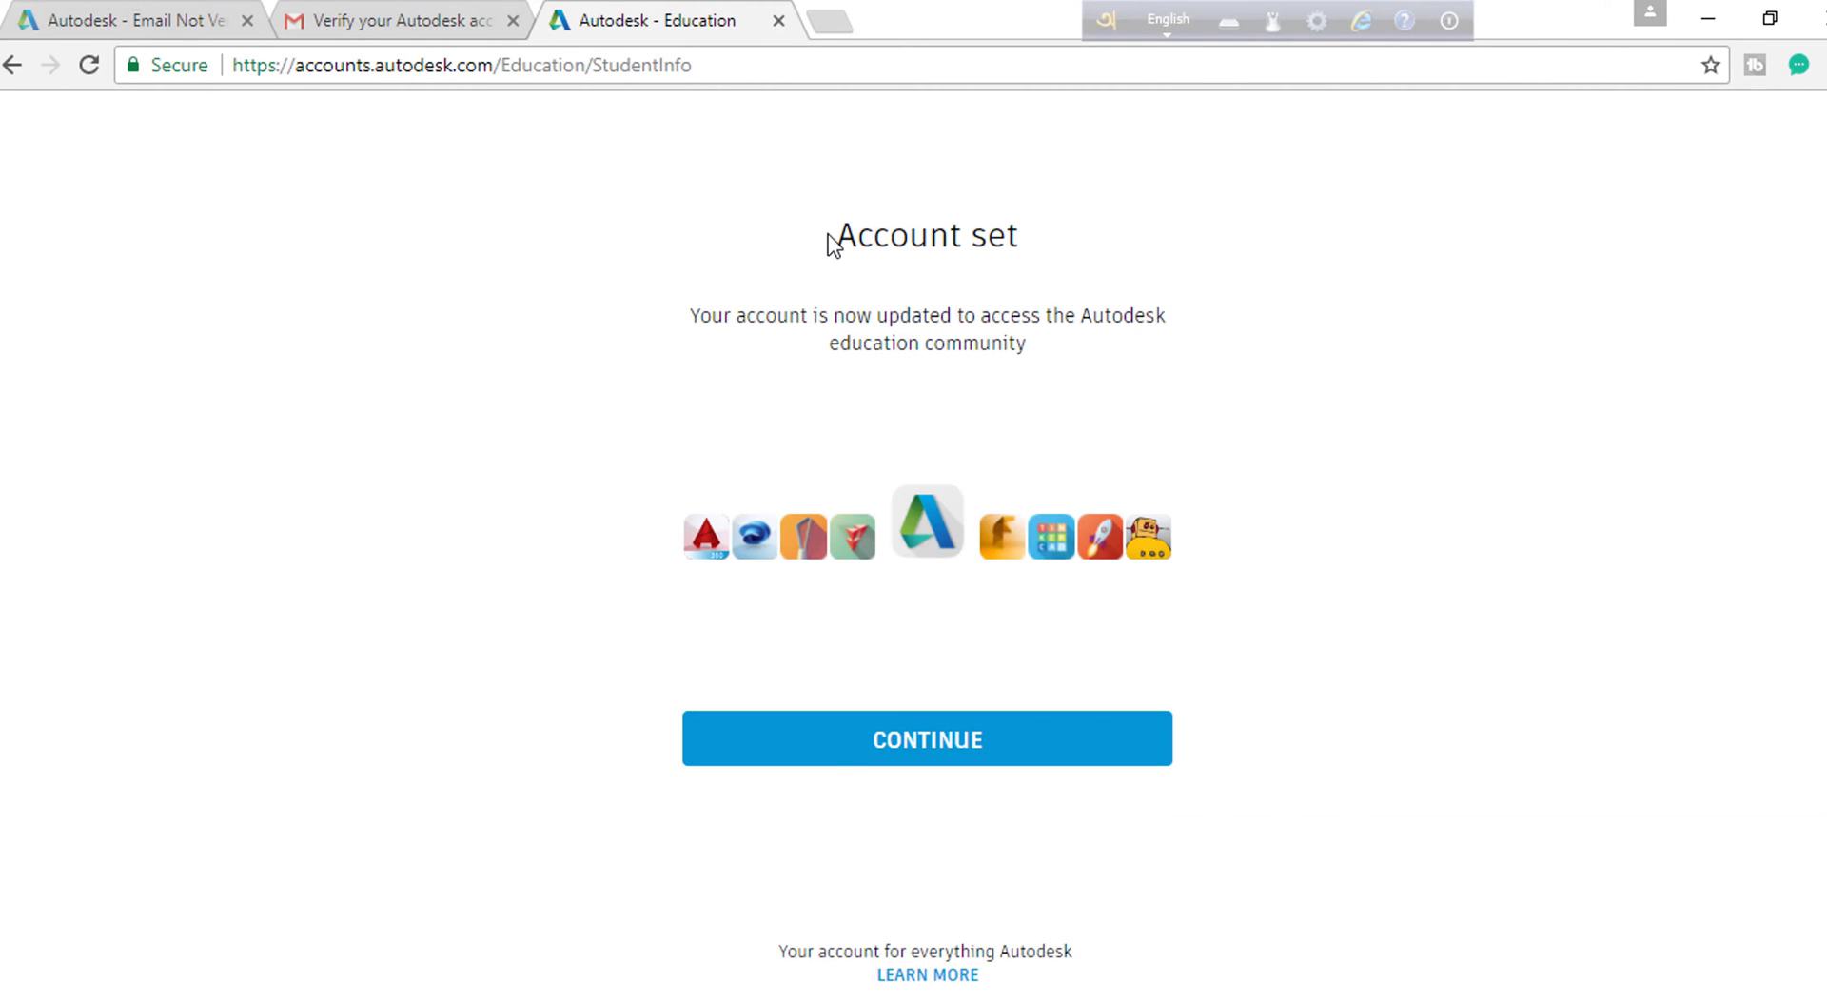
- Continue past the Account set confirmation back to the AutoCAD free download page
left_click_drag(828, 240, 1047, 255)
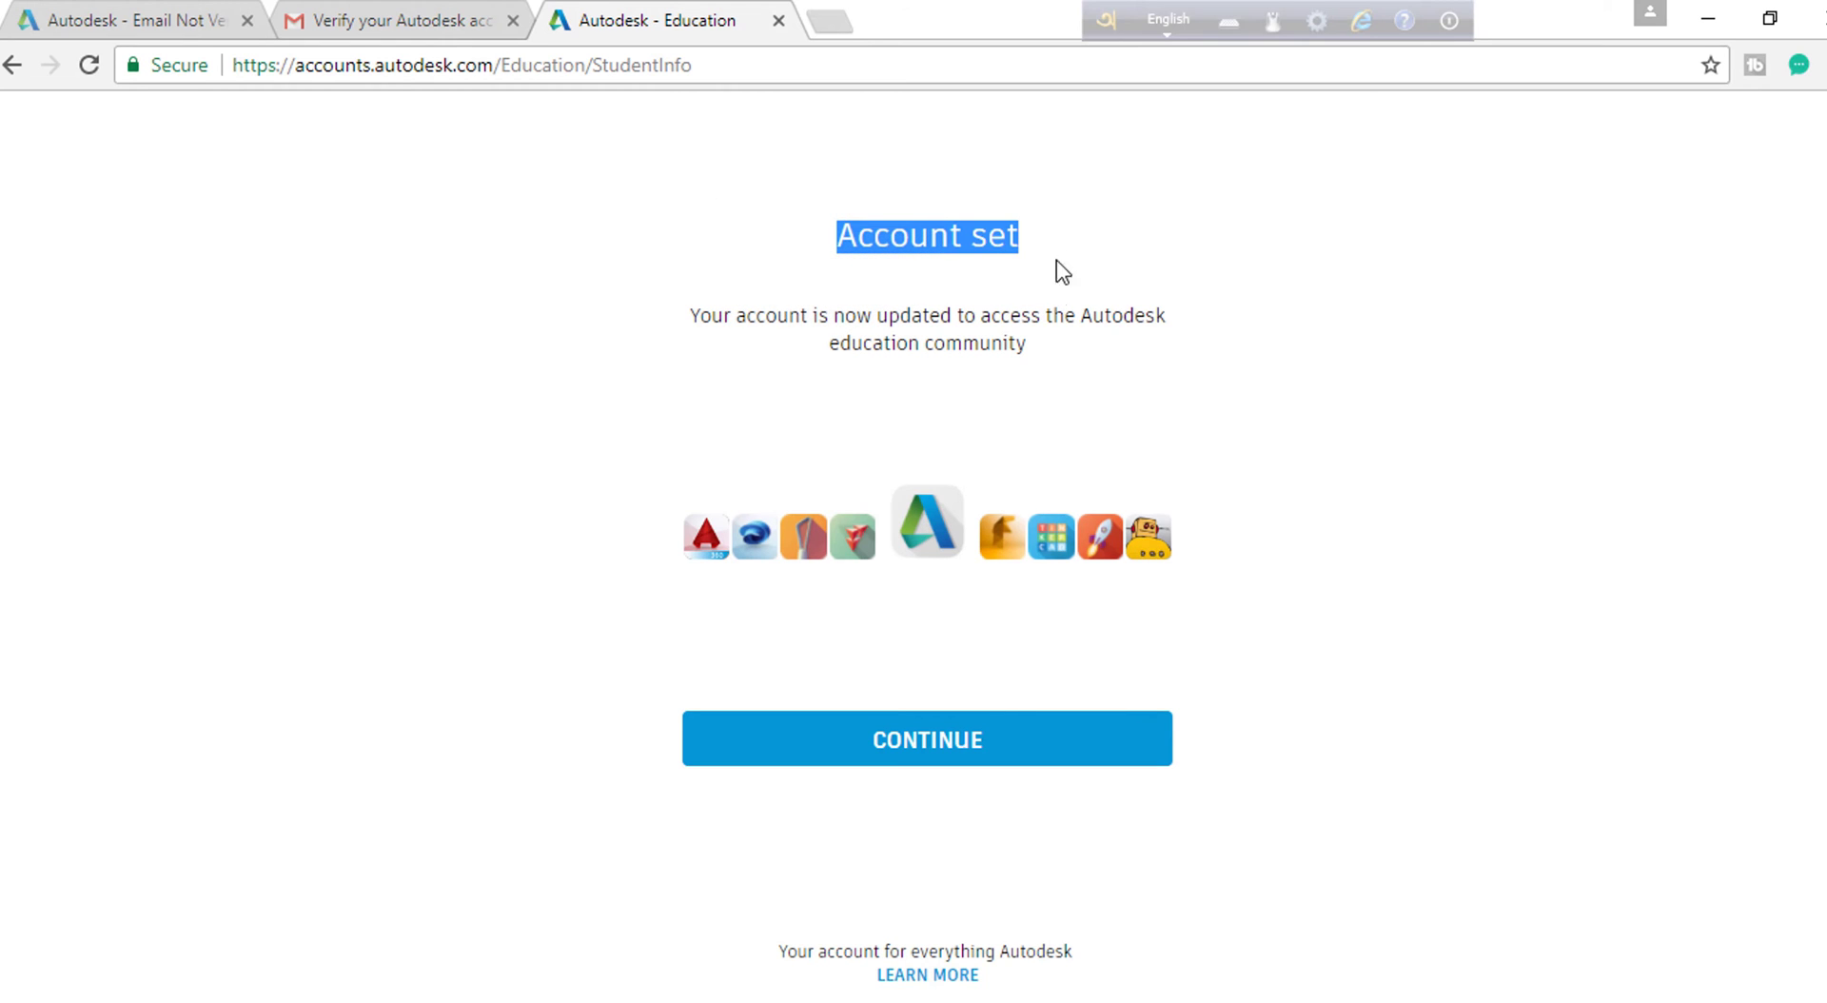
left_click(919, 233)
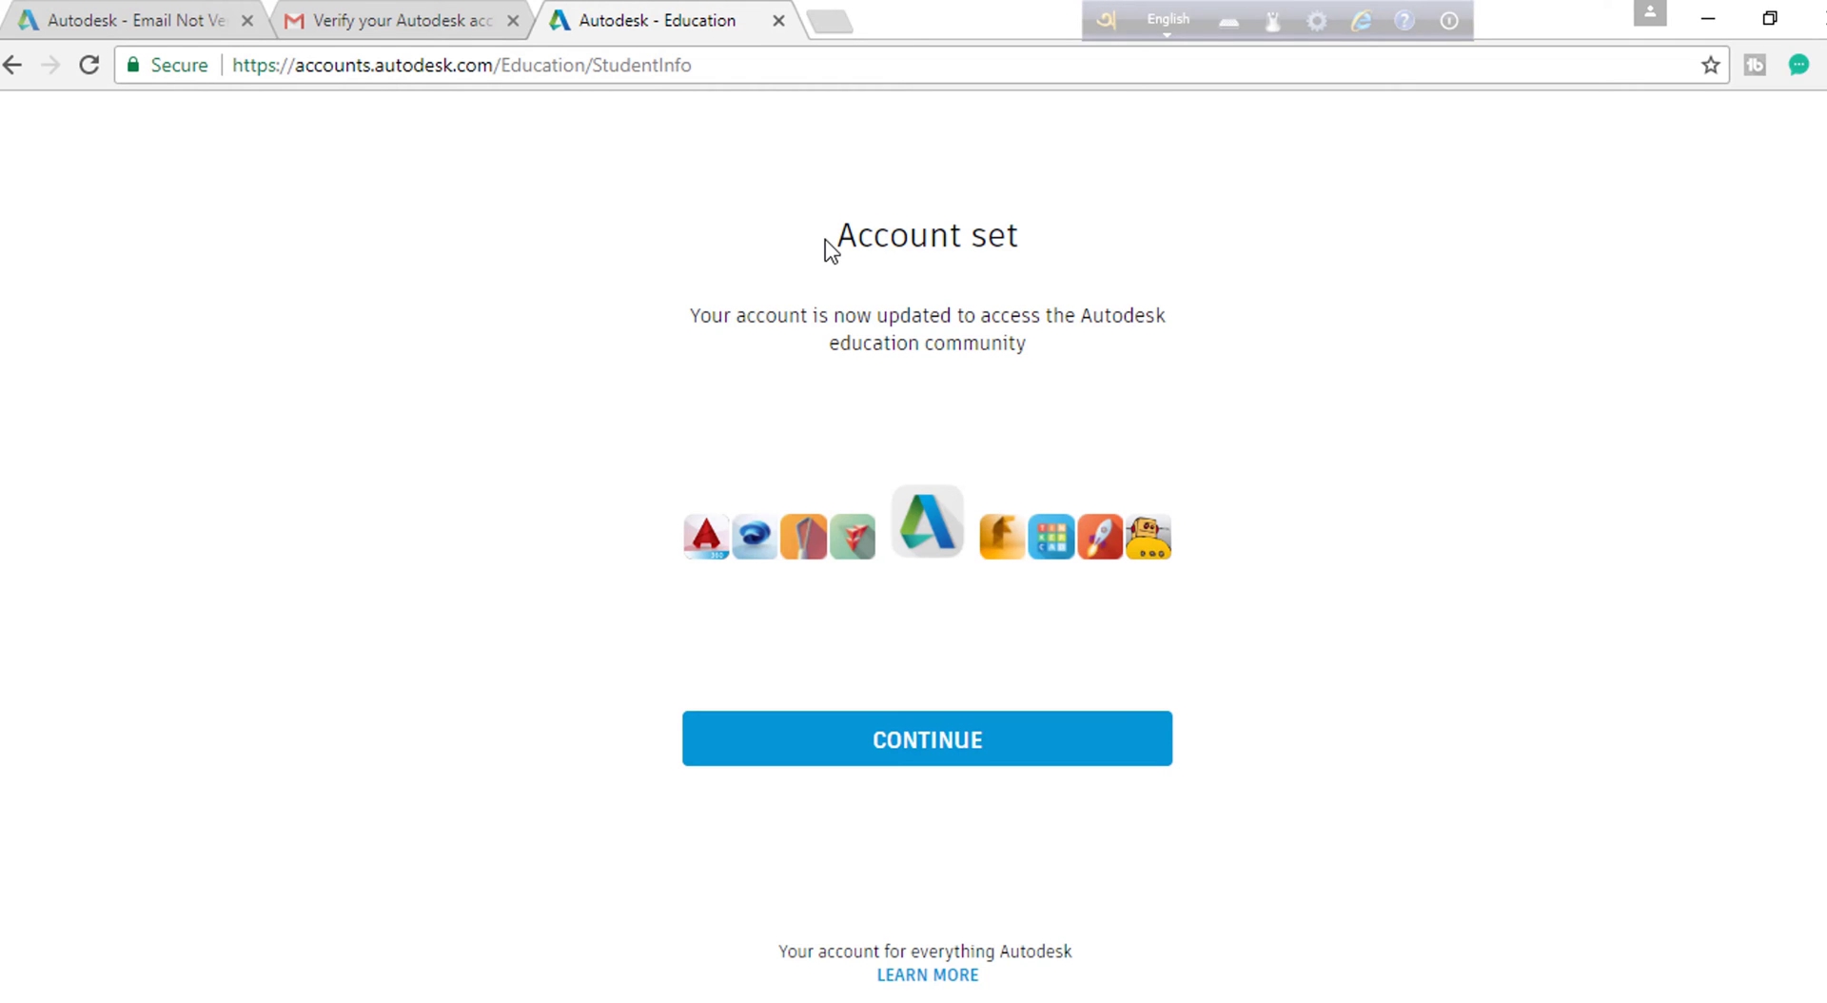
left_click(912, 745)
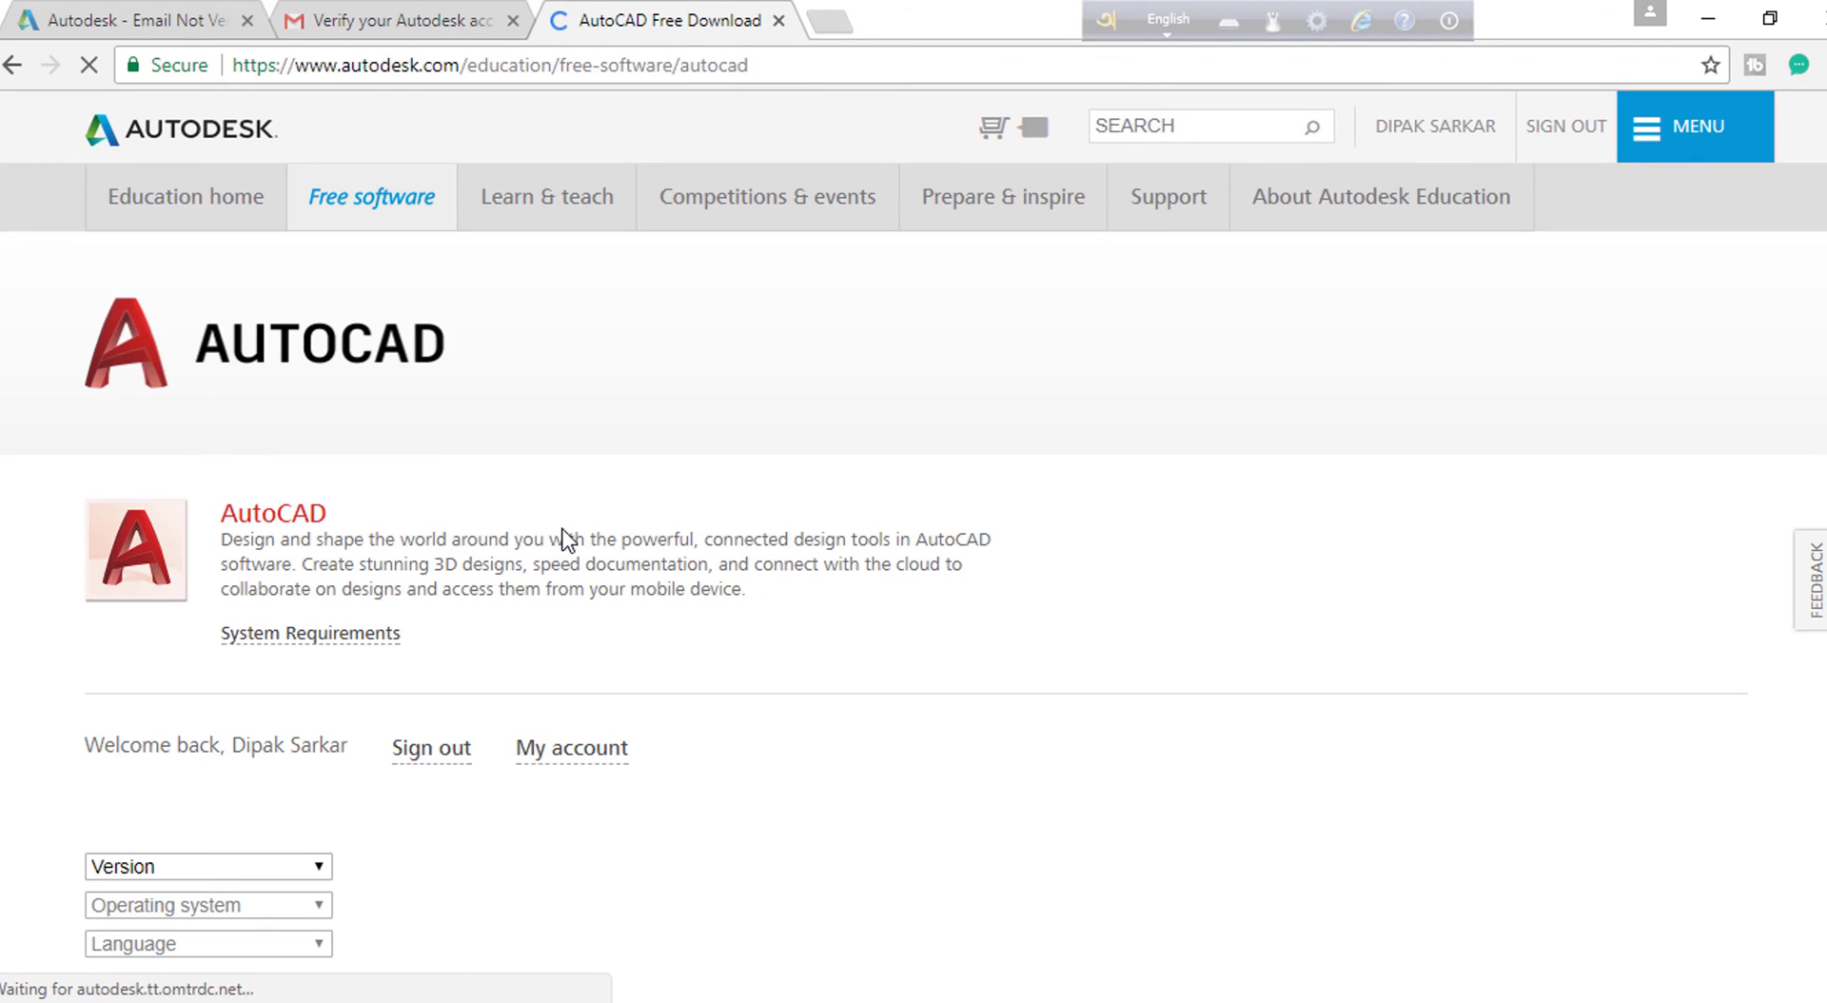
- Scroll the AutoCAD page to the Download AutoCAD panel with Fusion 360 recommended
scroll(571, 532, "down", 1)
scroll(571, 533, "down", 3)
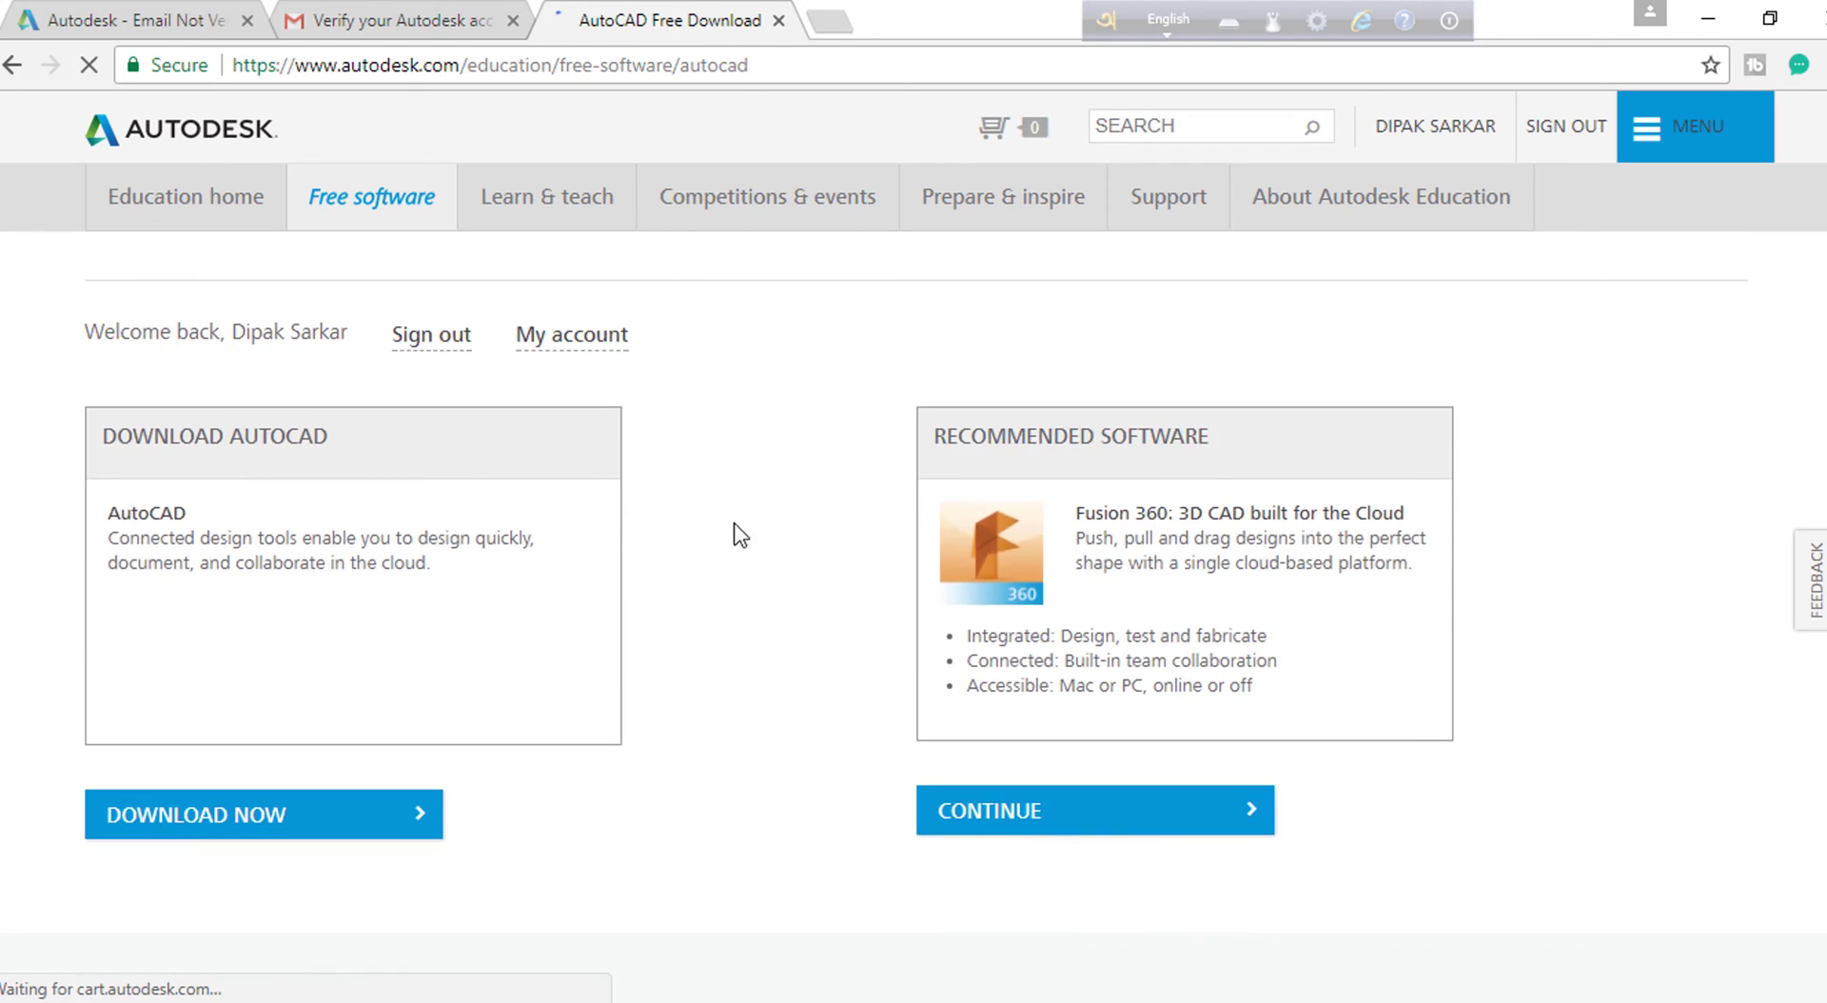
scroll(250, 771, "down", 2)
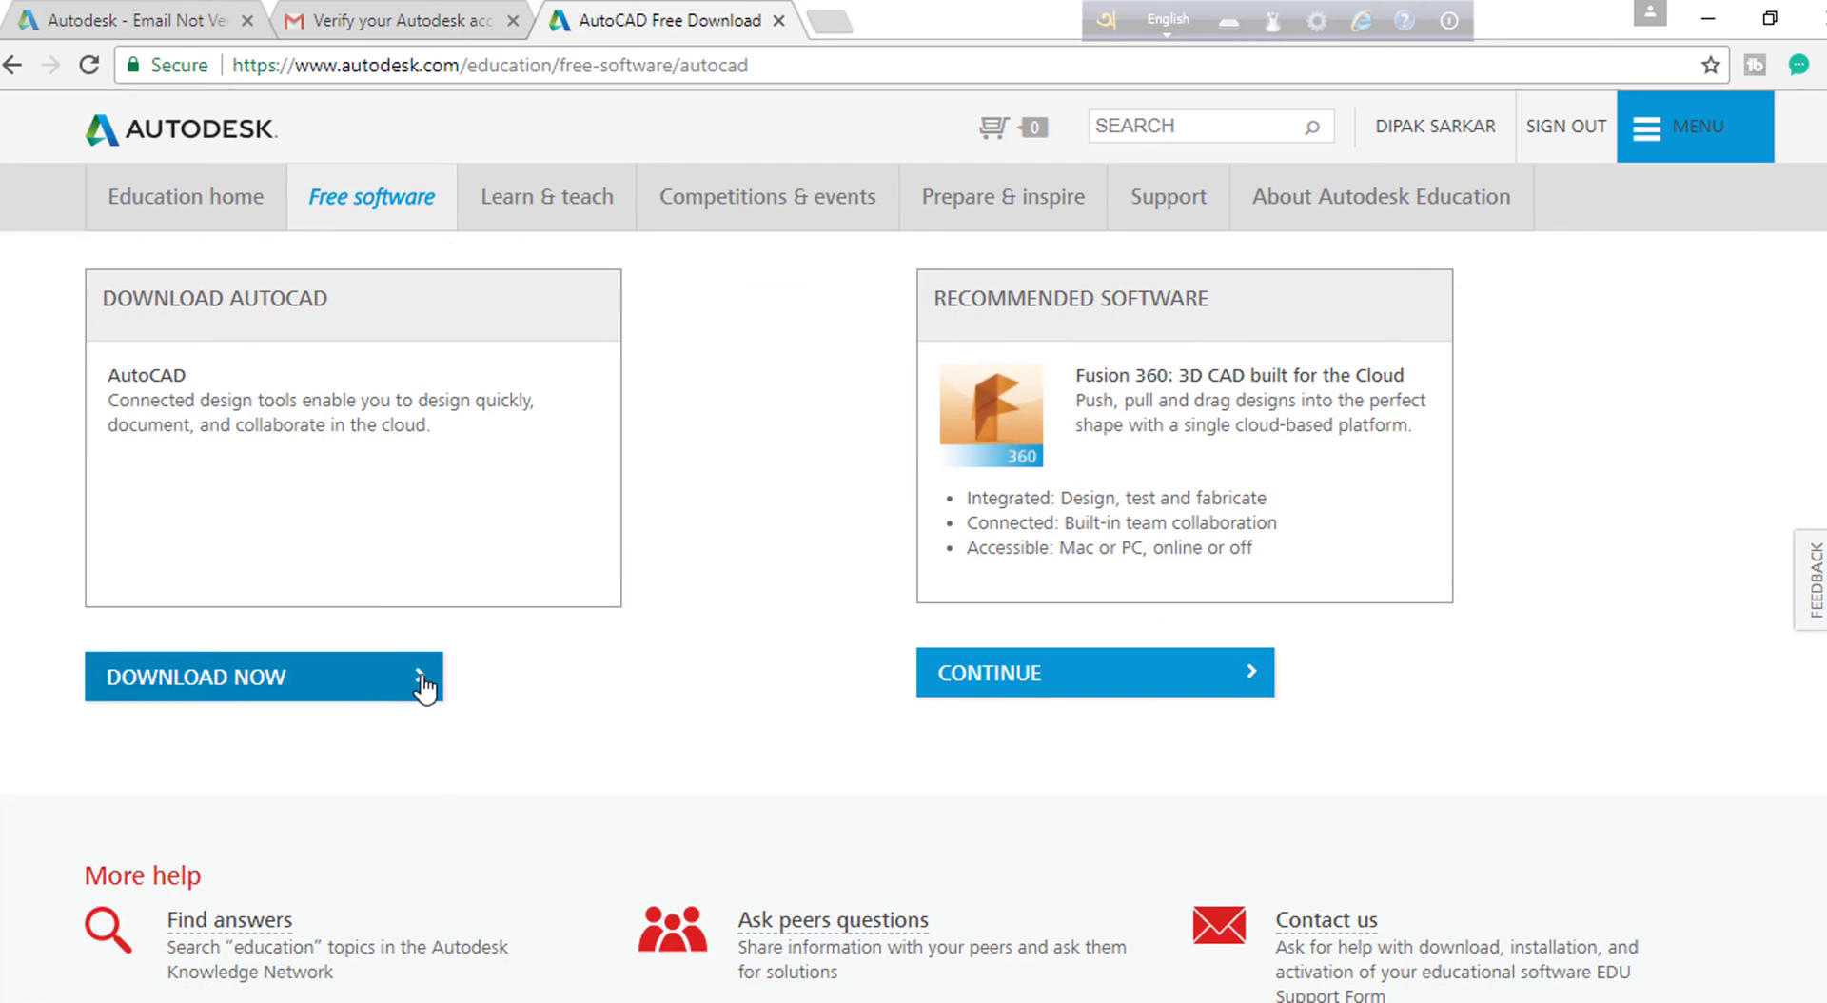
scroll(455, 659, "up", 3)
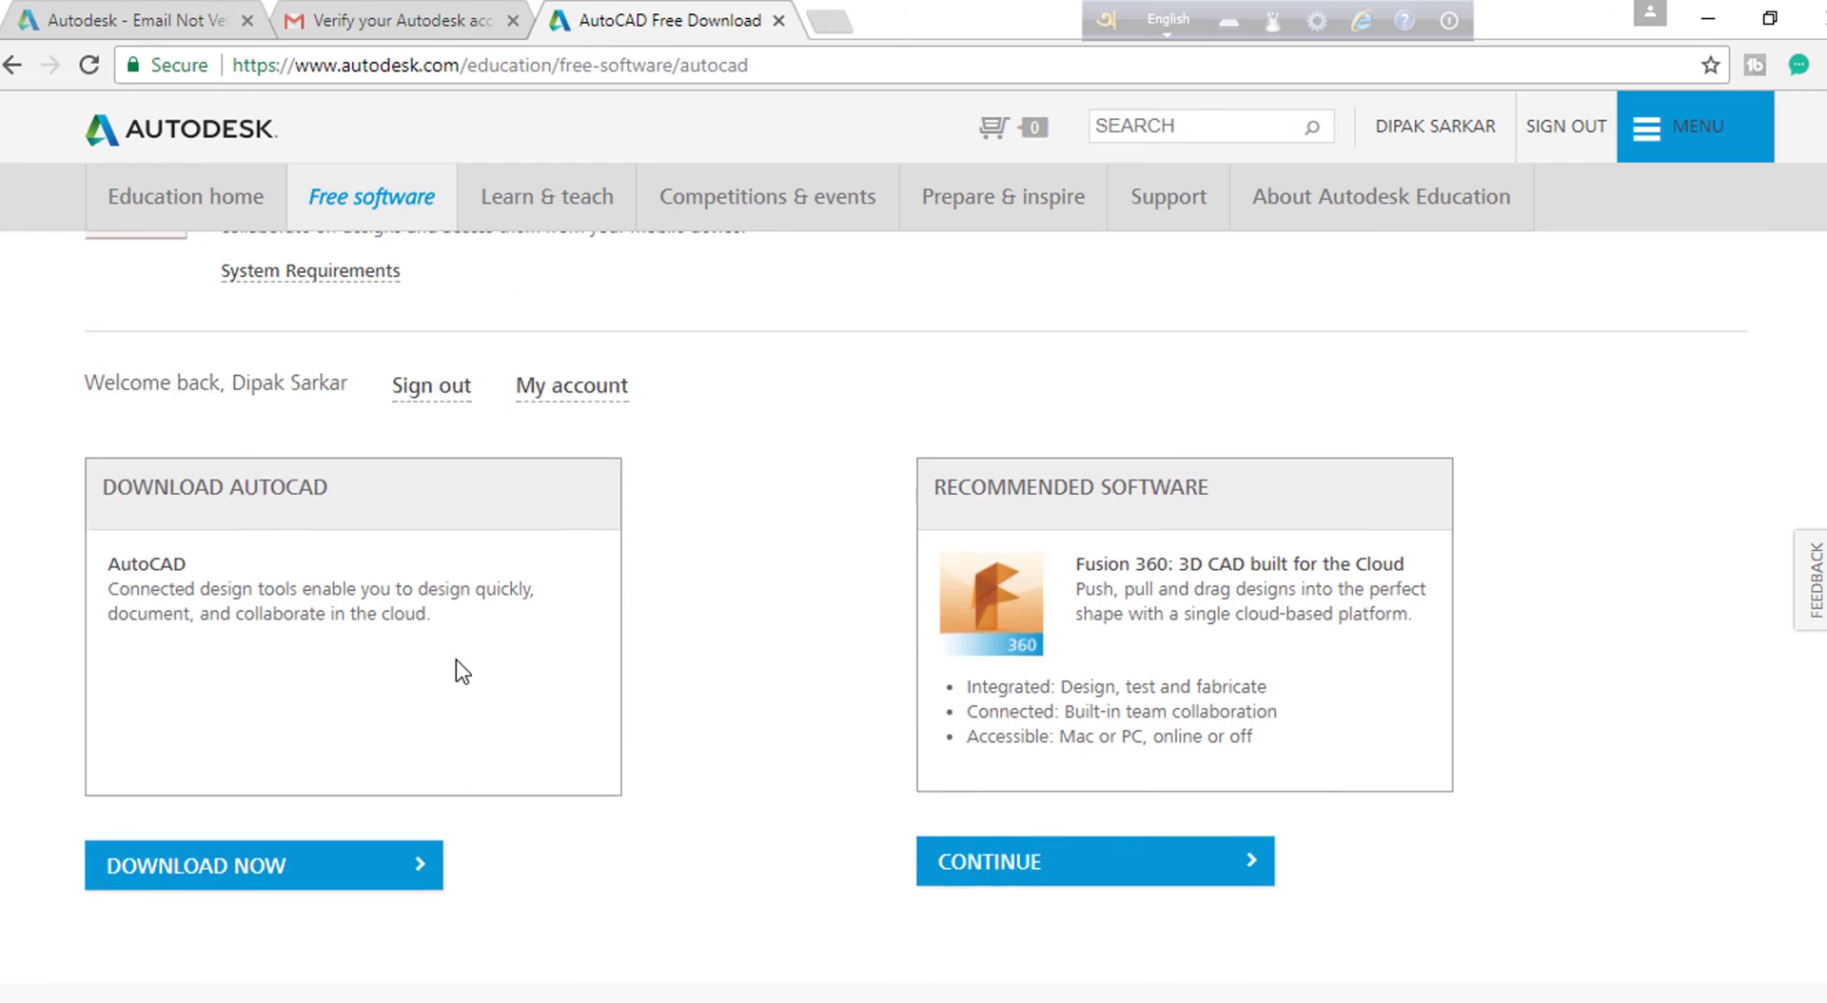
scroll(439, 626, "up", 3)
scroll(335, 744, "down", 1)
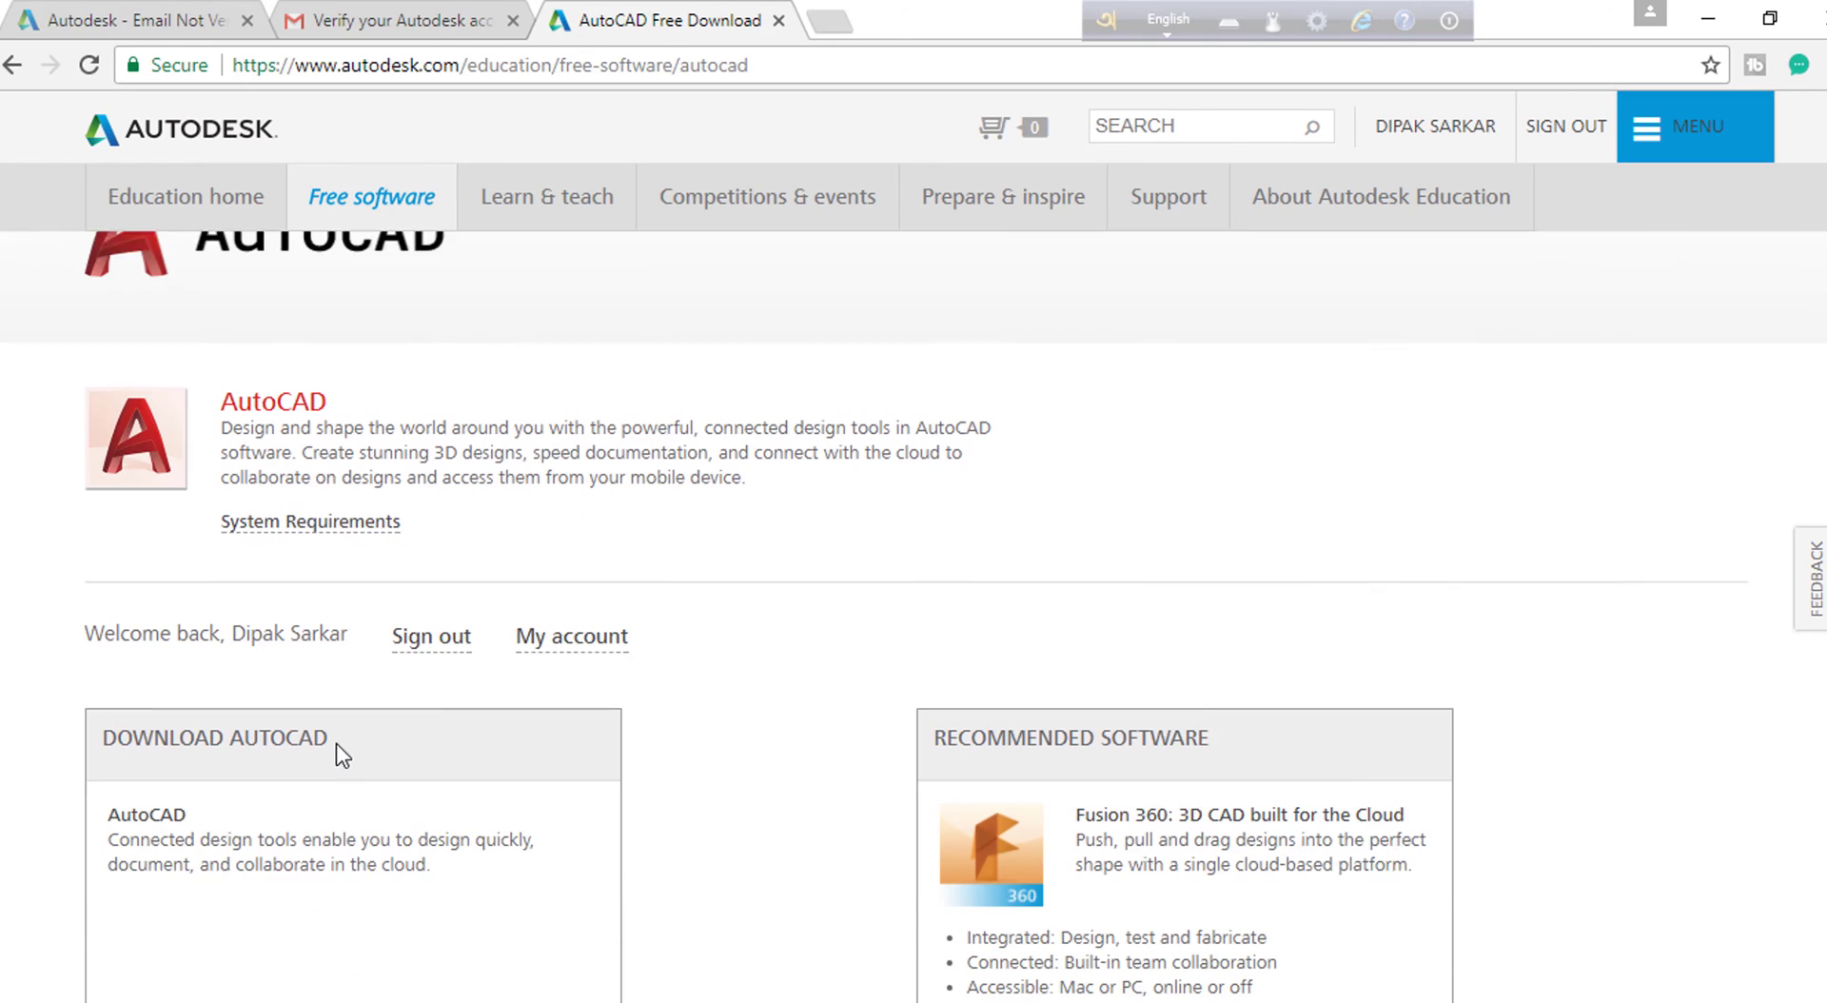
scroll(285, 561, "up", 1)
- Choose AutoCAD 2015, Windows 64-bit and English under Download Now to reveal the serial number and product key
scroll(322, 686, "down", 3)
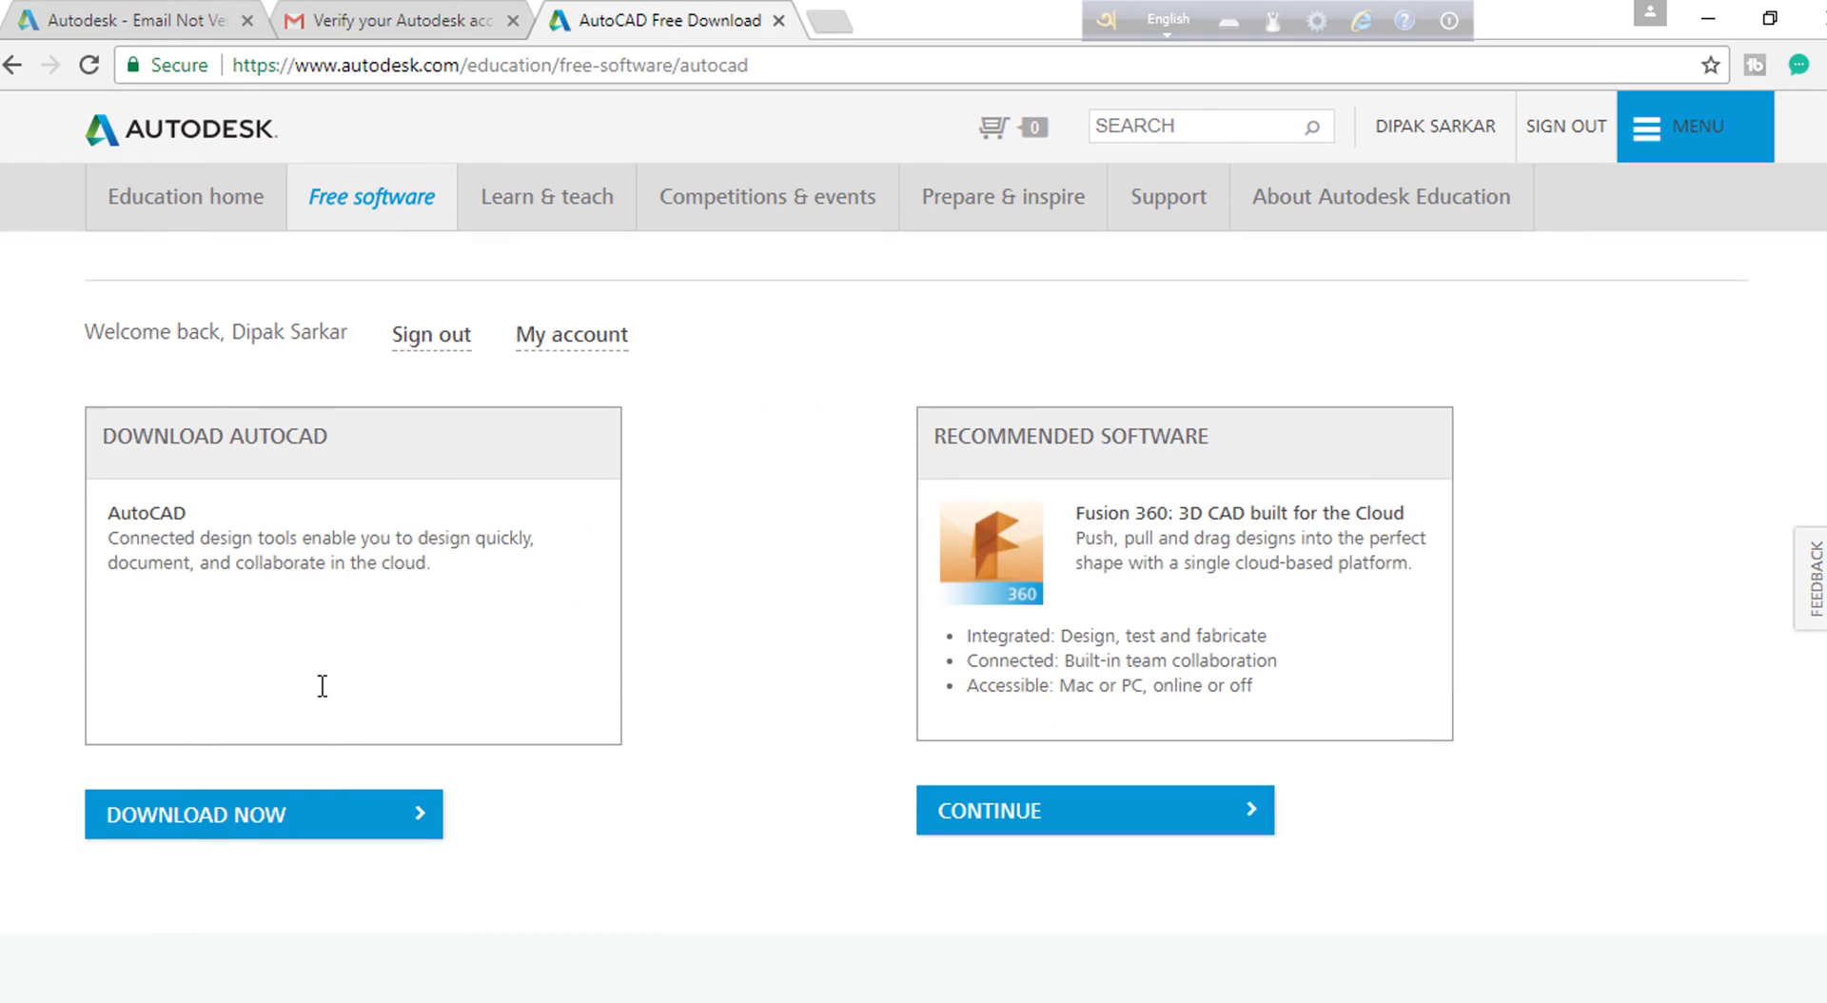
left_click(425, 820)
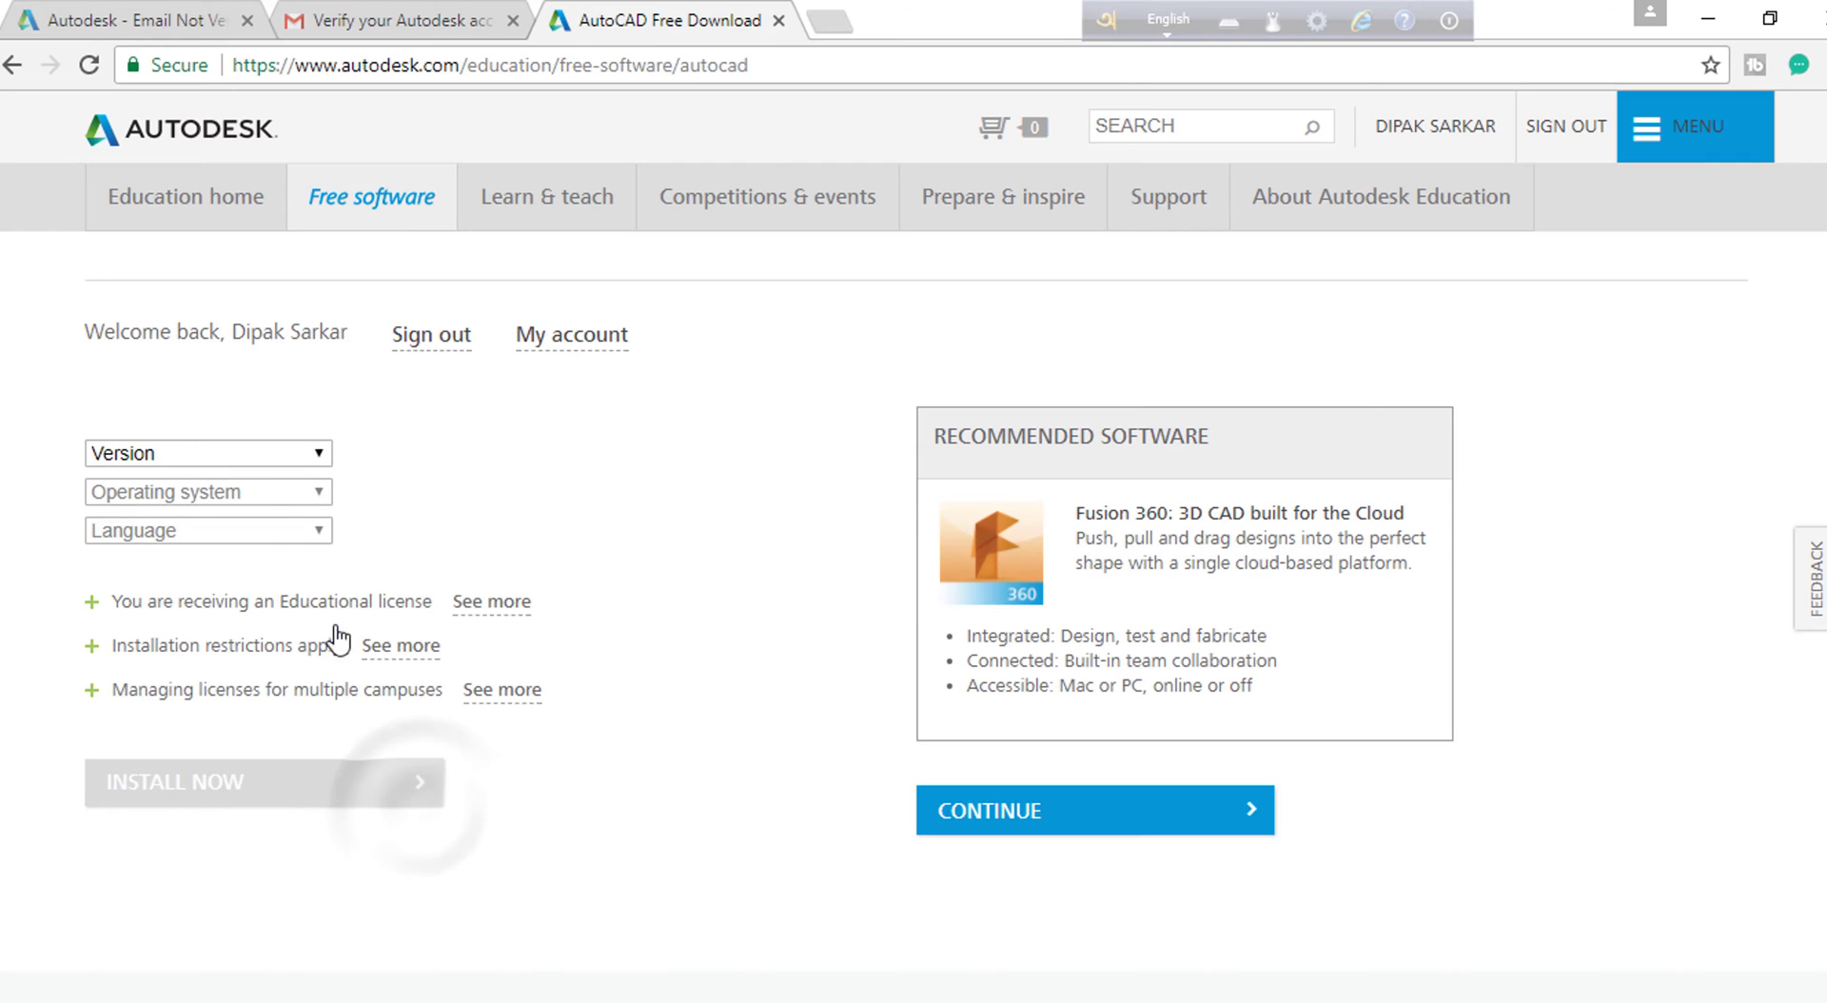
left_click(267, 453)
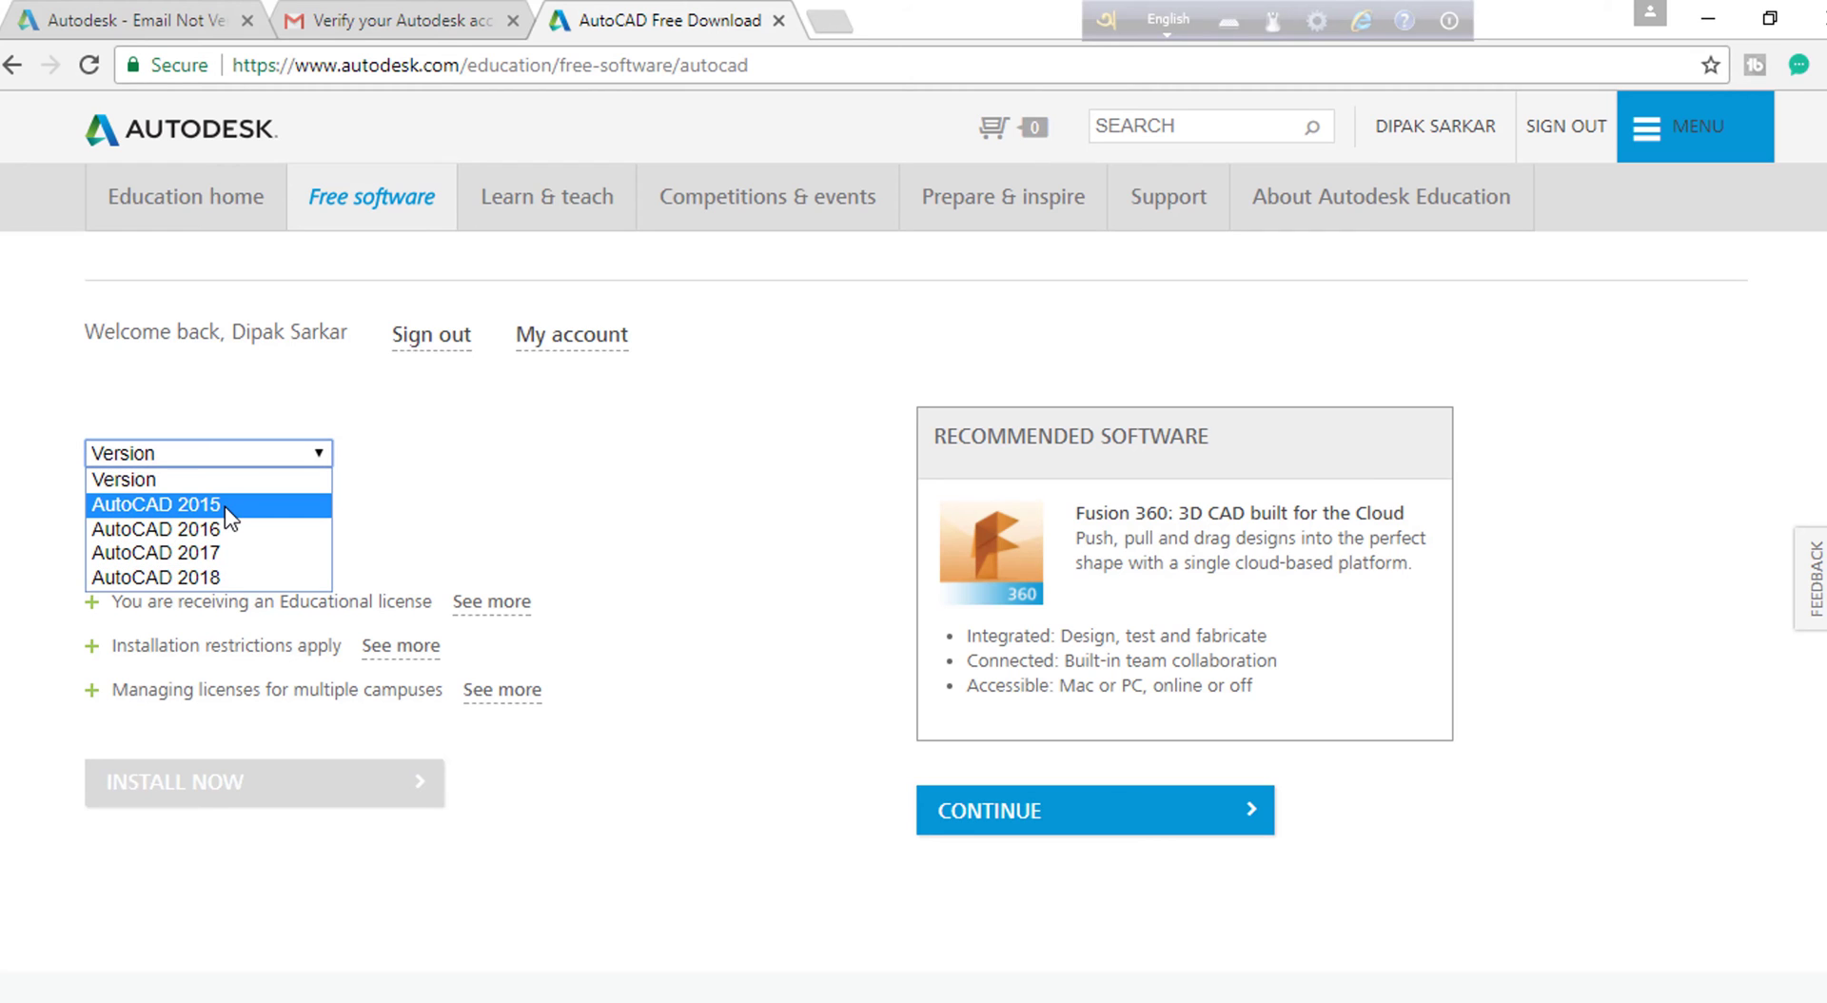
left_click(225, 506)
left_click(251, 489)
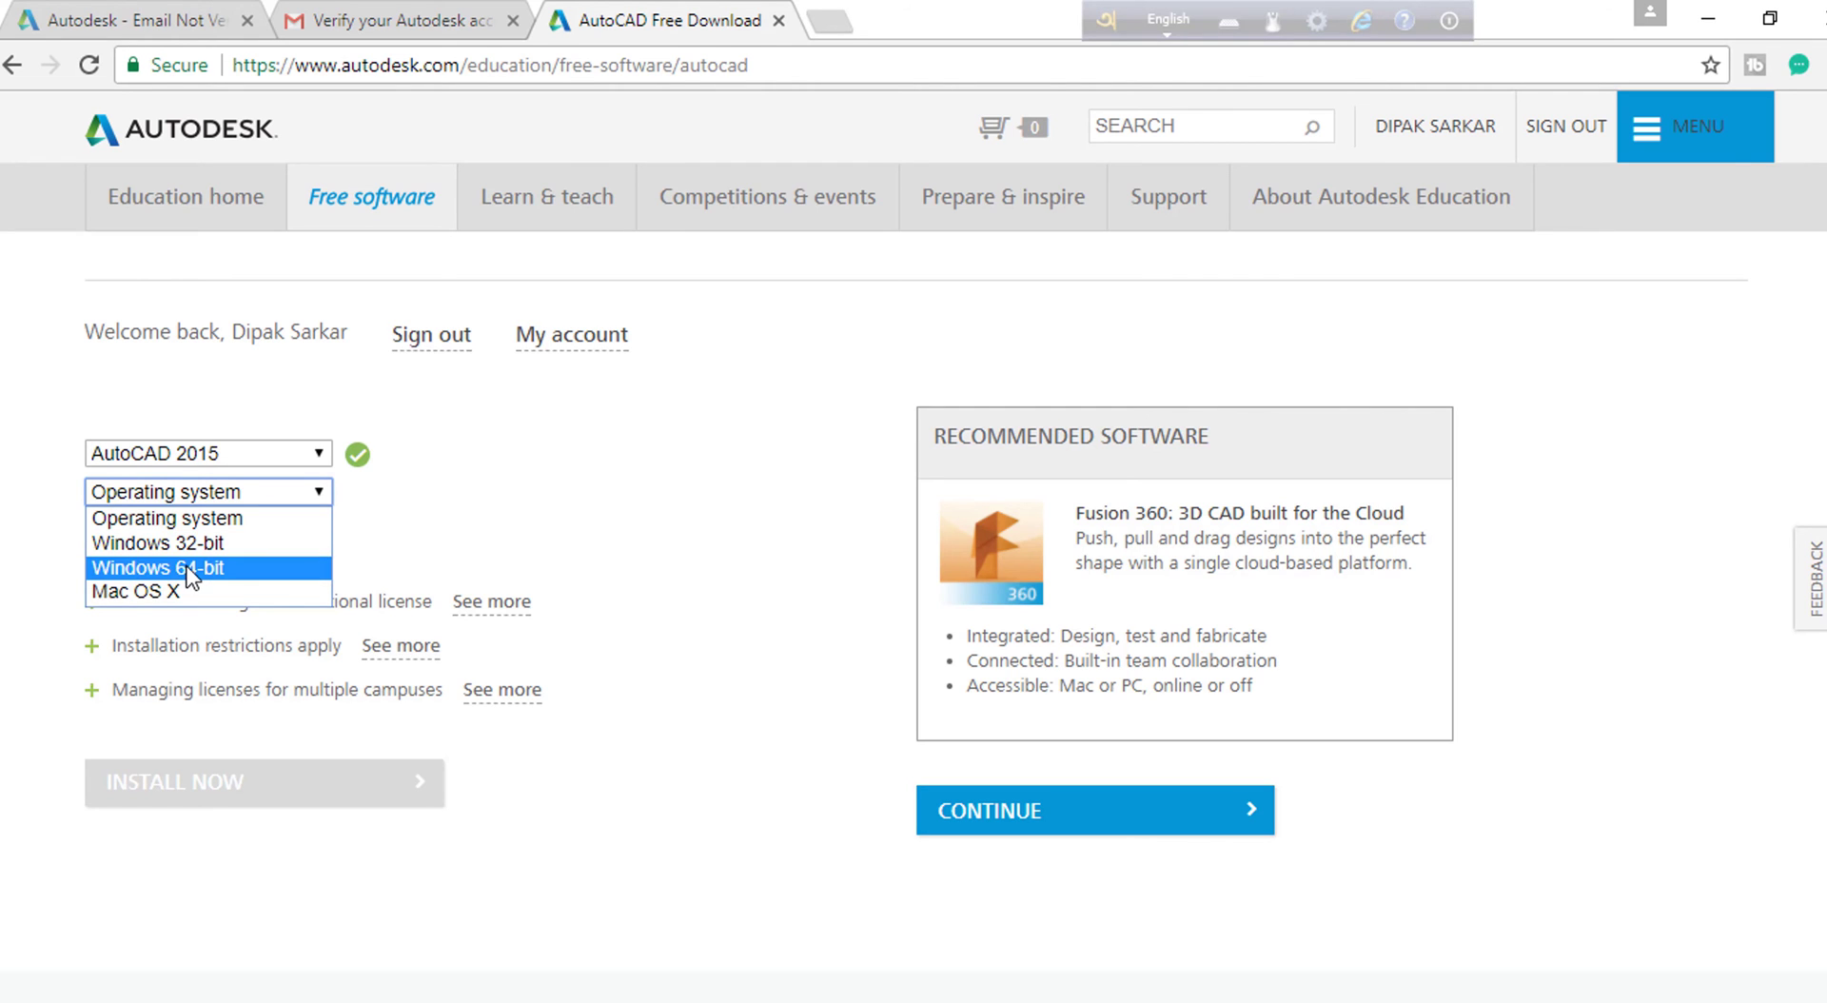
left_click(184, 567)
left_click(294, 530)
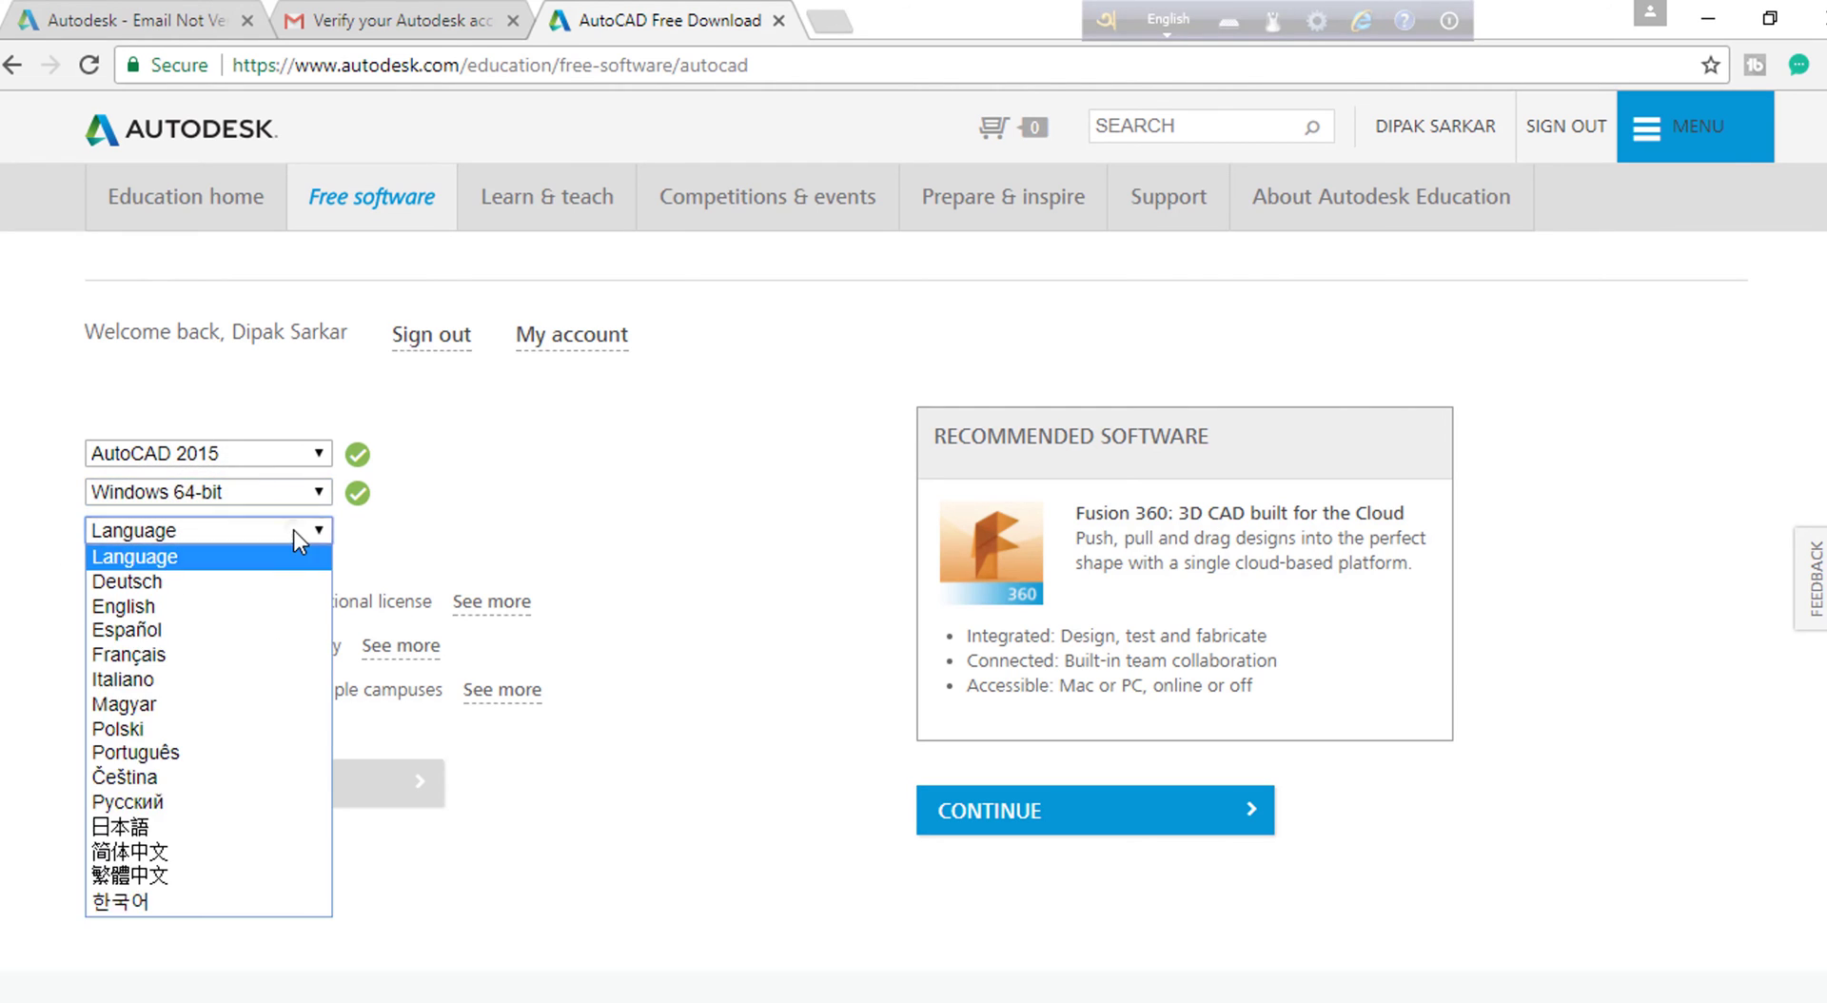
left_click(193, 612)
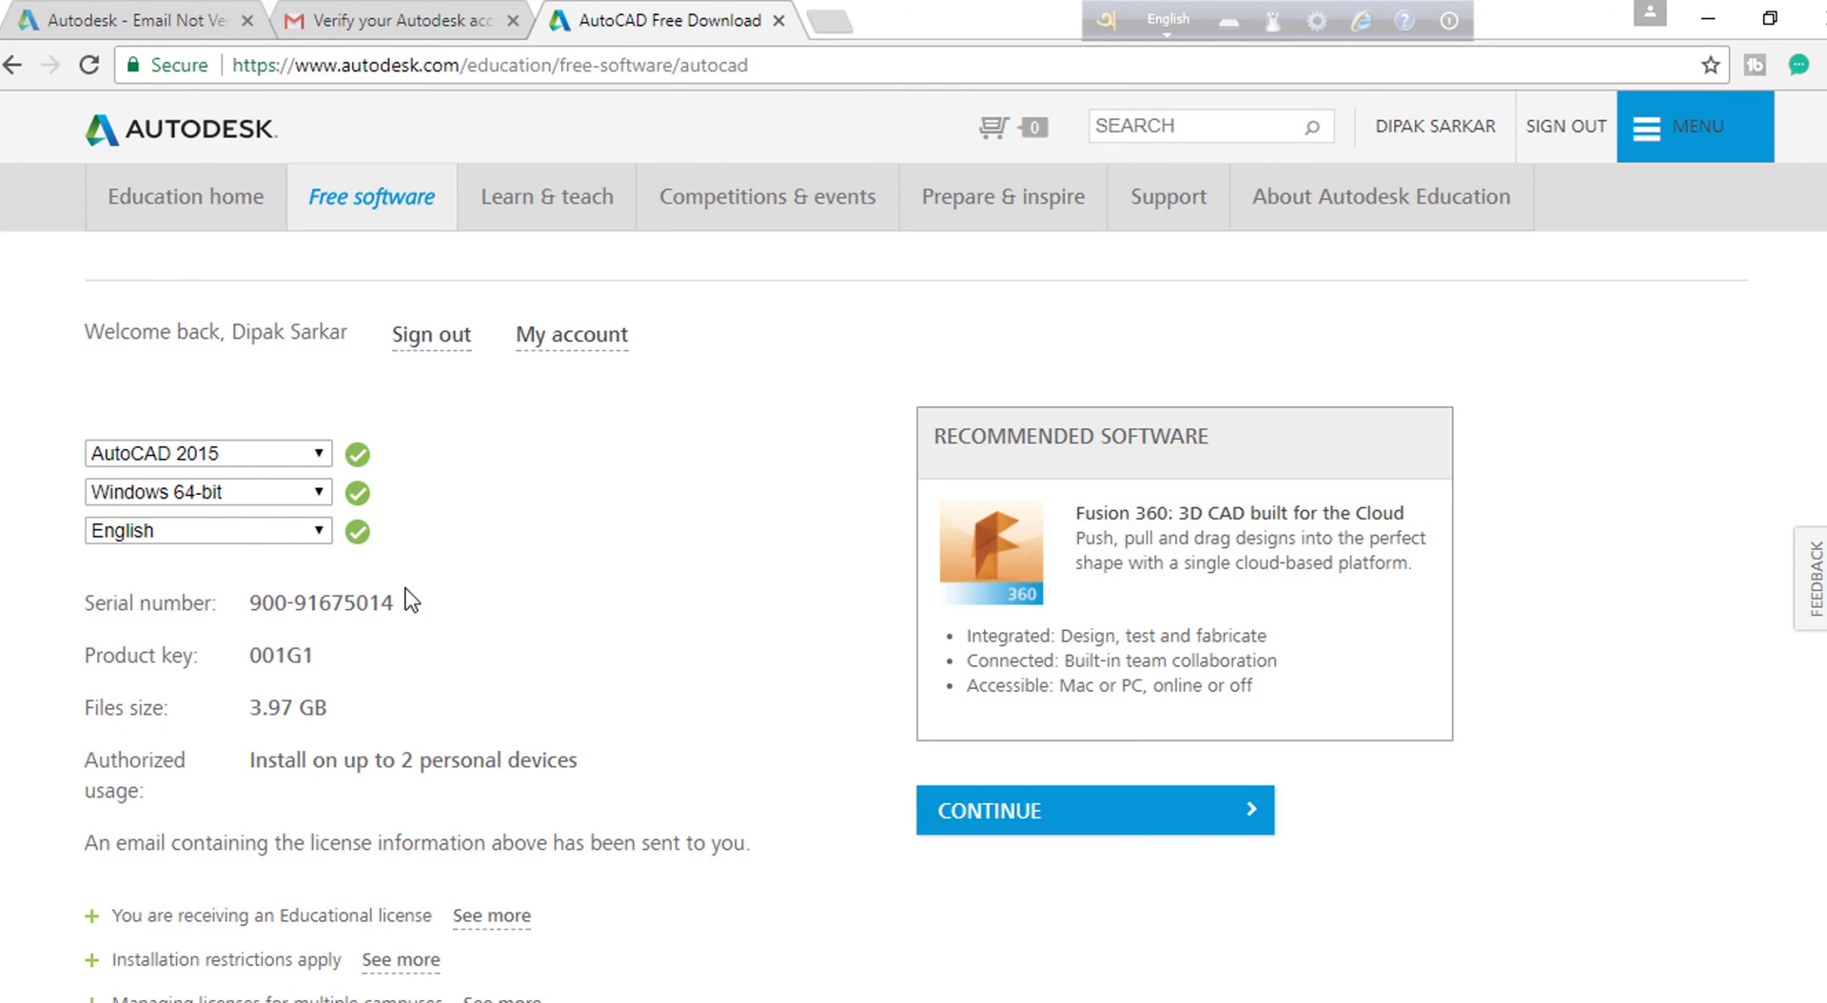
- Open the INSTALL NOW dropdown listing install, download and browser download methods
scroll(413, 643, "down", 3)
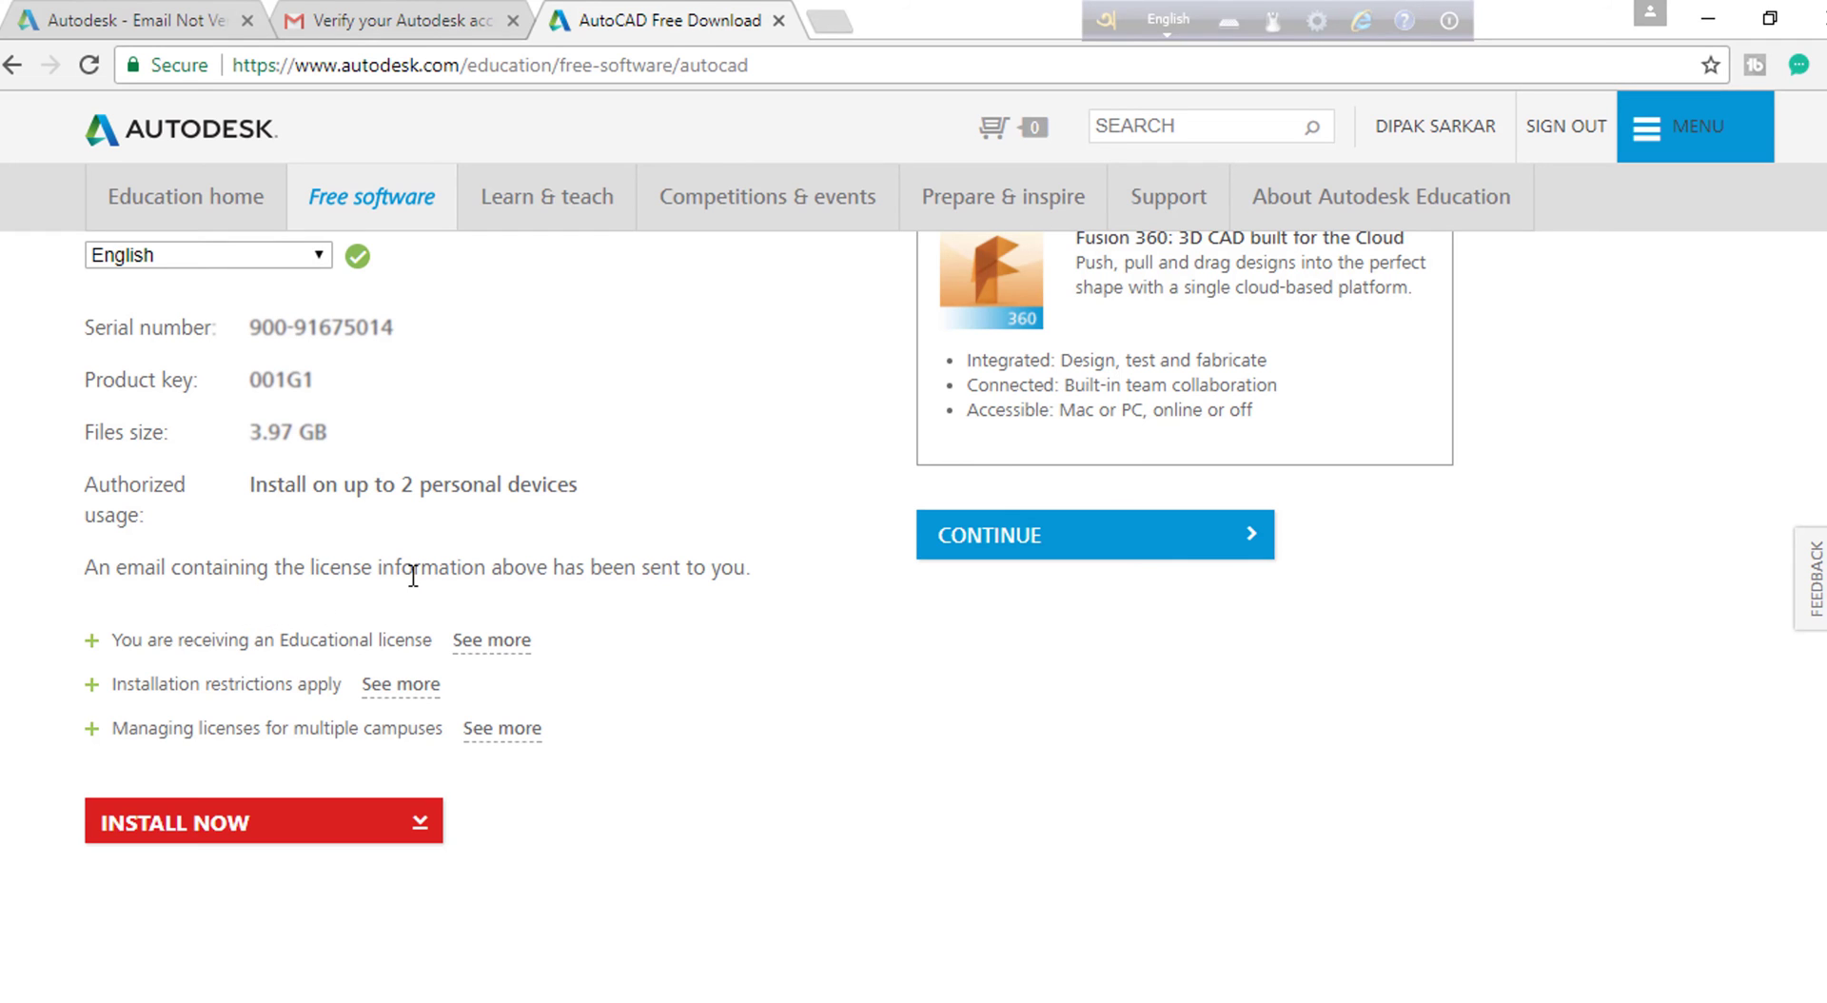
scroll(414, 576, "up", 1)
scroll(414, 576, "up", 2)
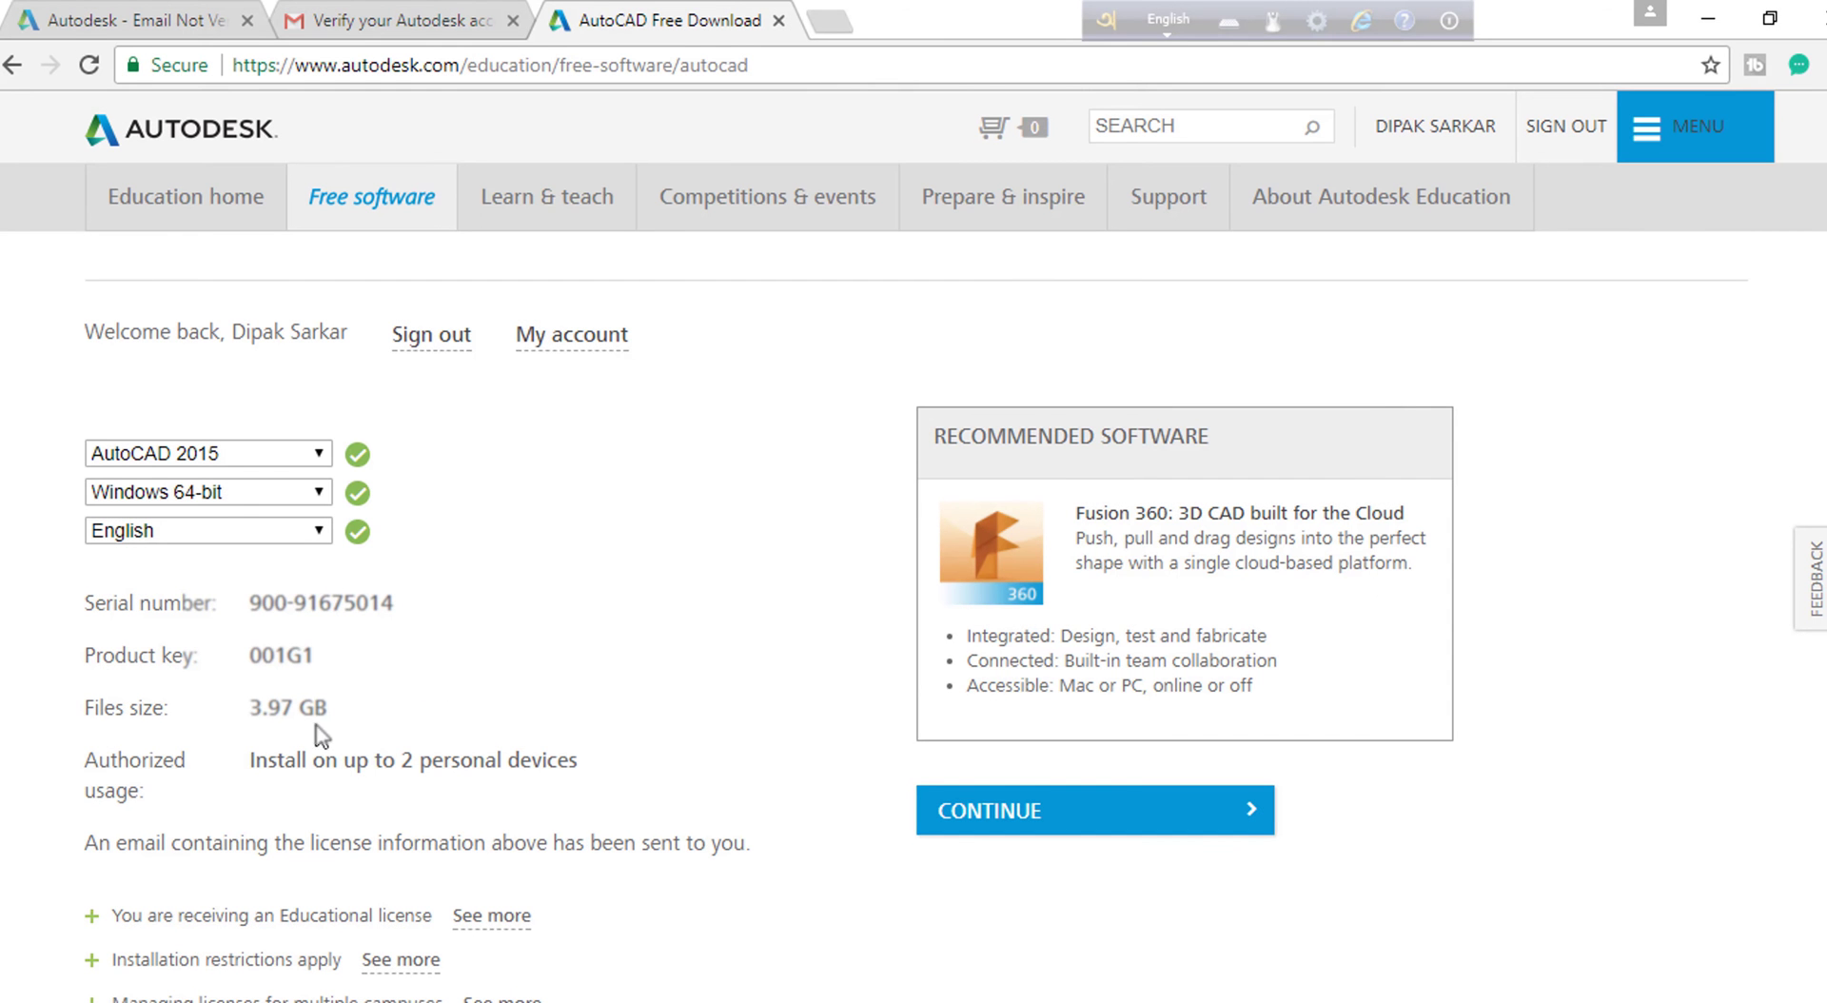
scroll(567, 659, "down", 3)
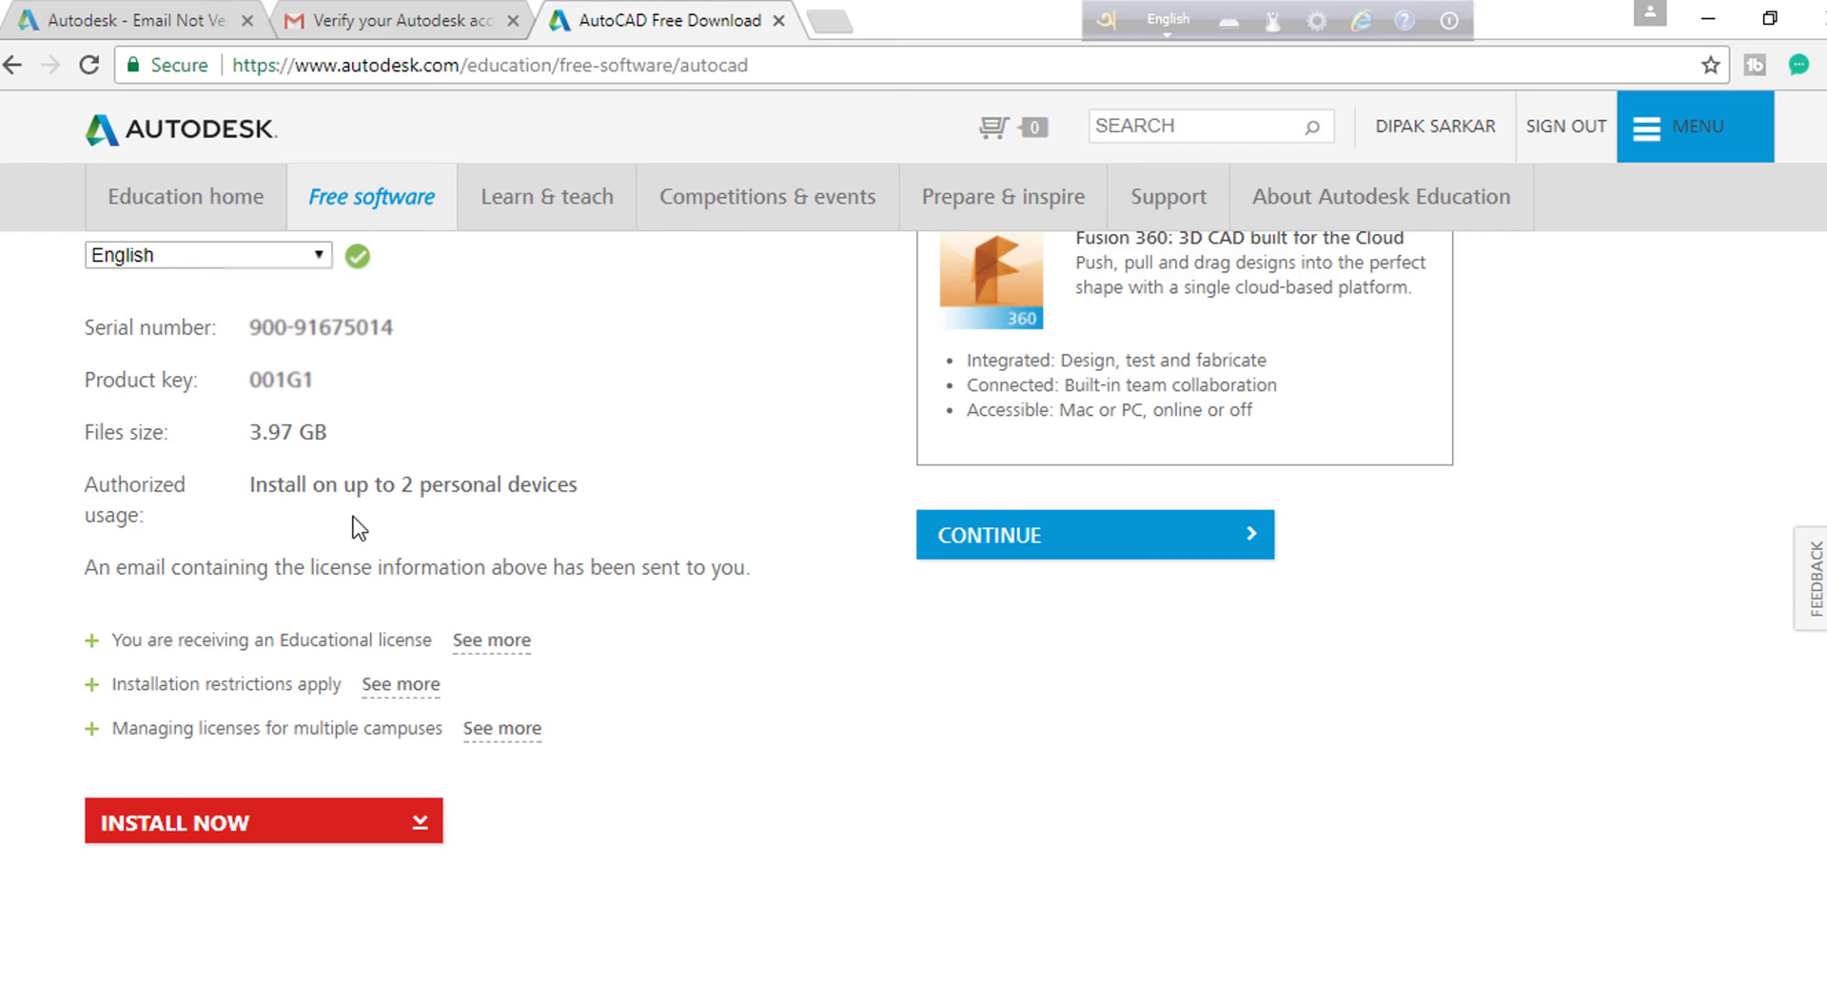
scroll(355, 523, "up", 5)
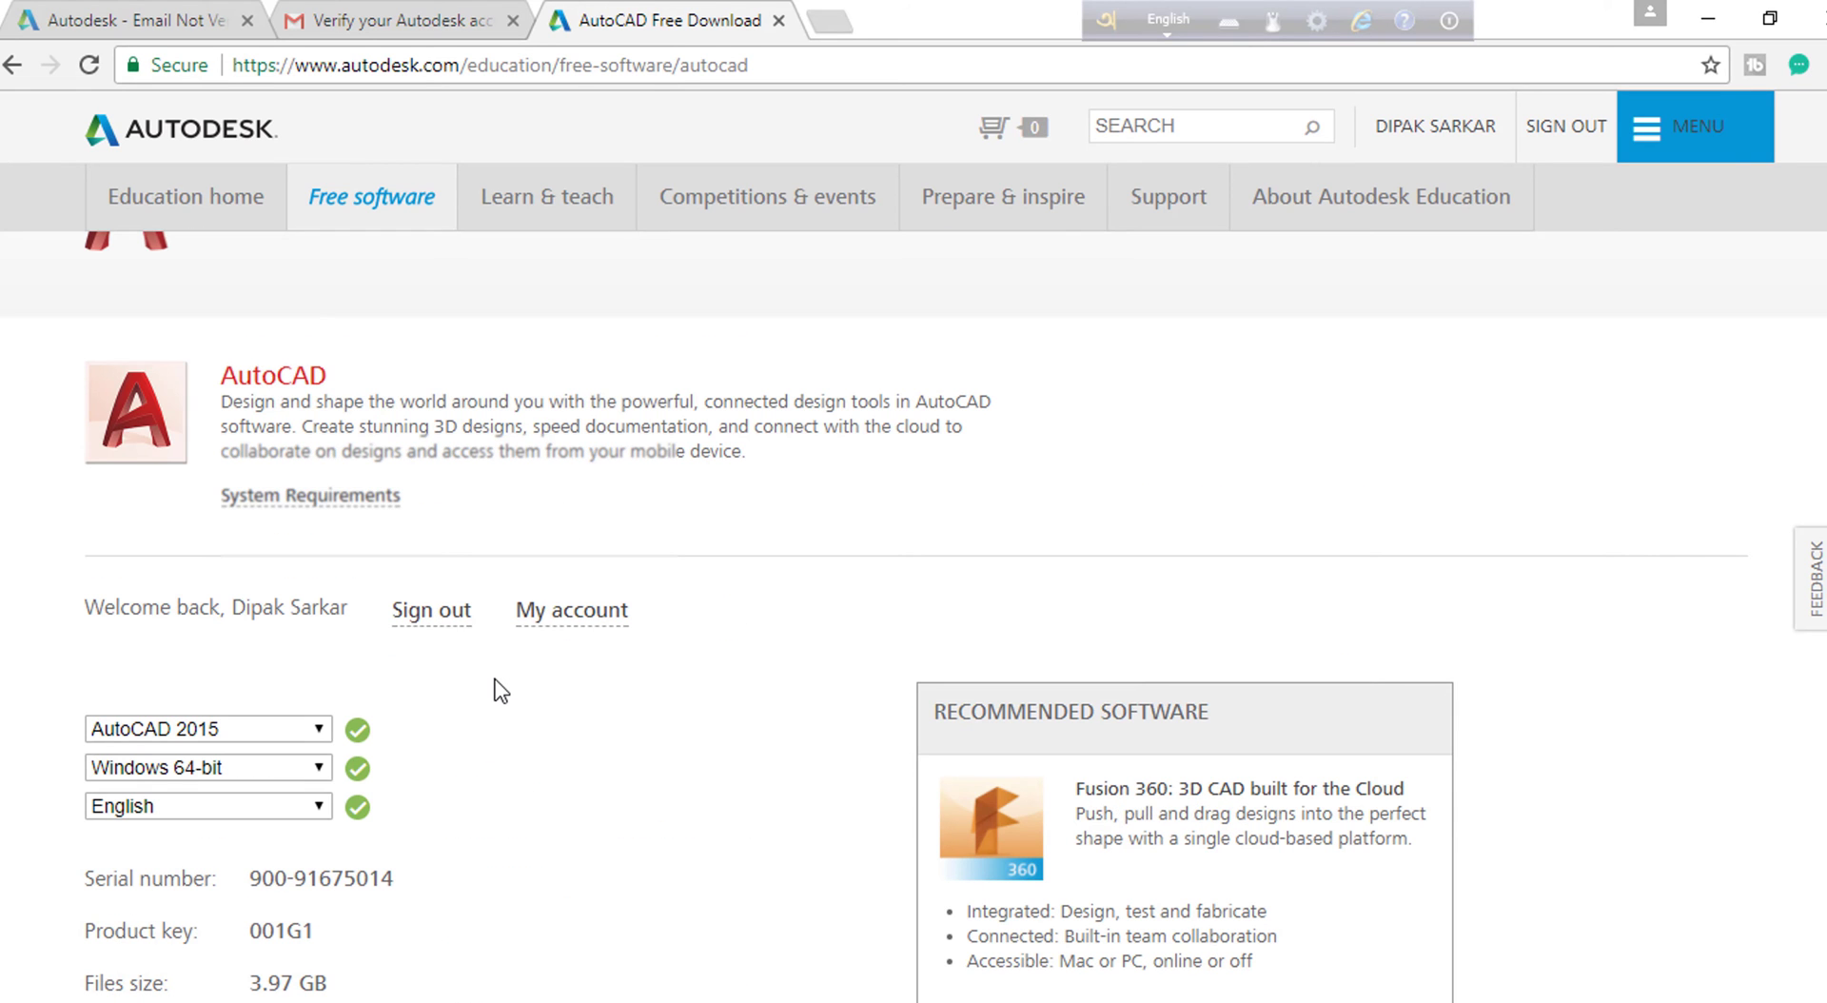
scroll(505, 690, "down", 1)
scroll(509, 690, "down", 1)
scroll(514, 692, "down", 2)
scroll(511, 687, "down", 4)
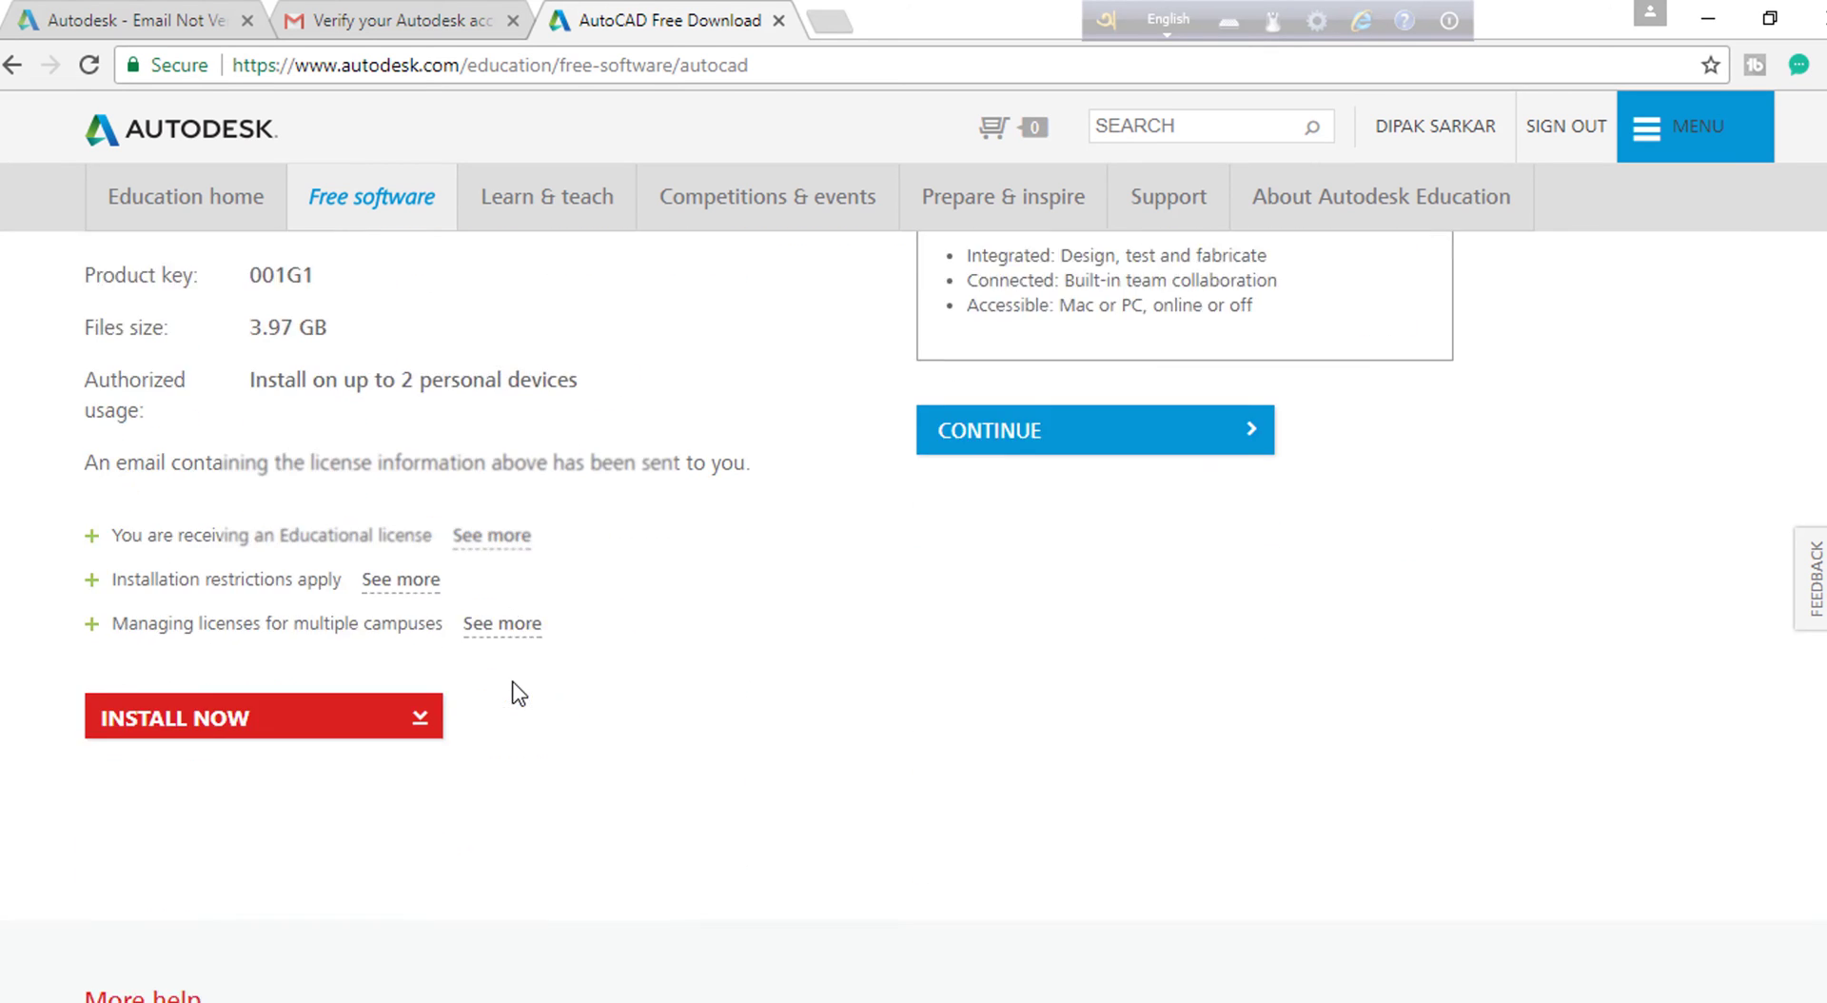
left_click(418, 552)
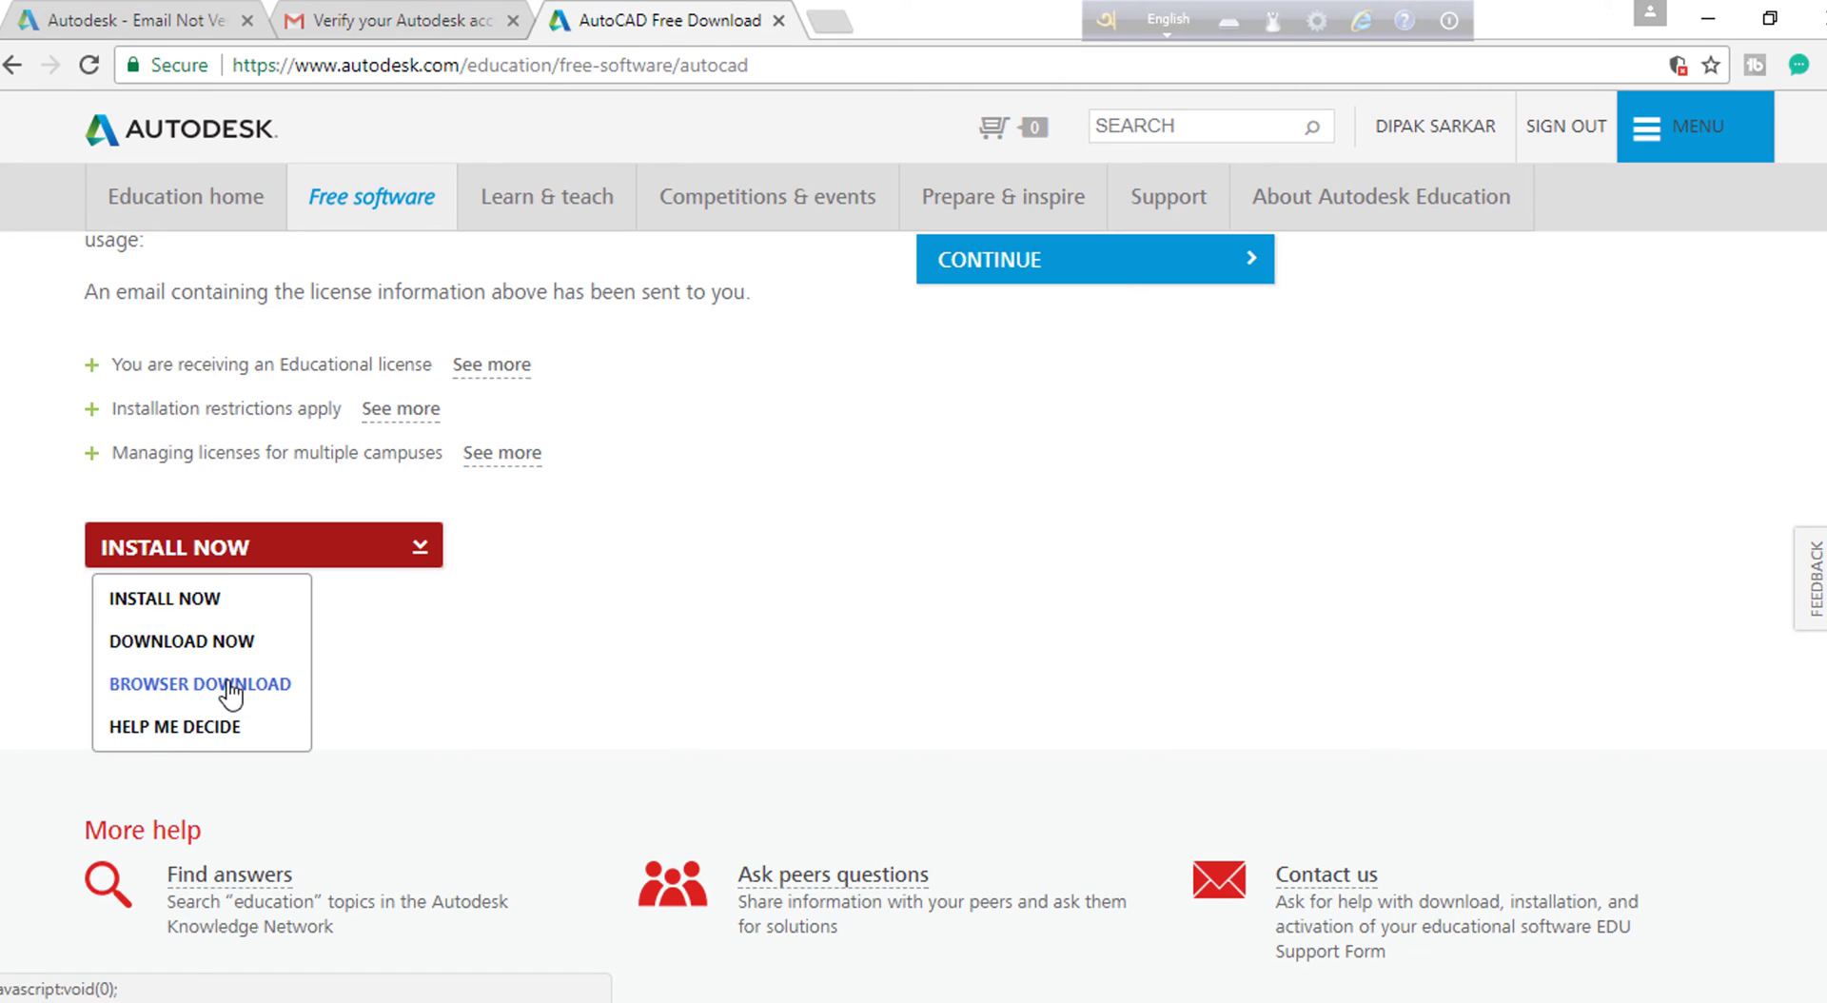
left_click(176, 727)
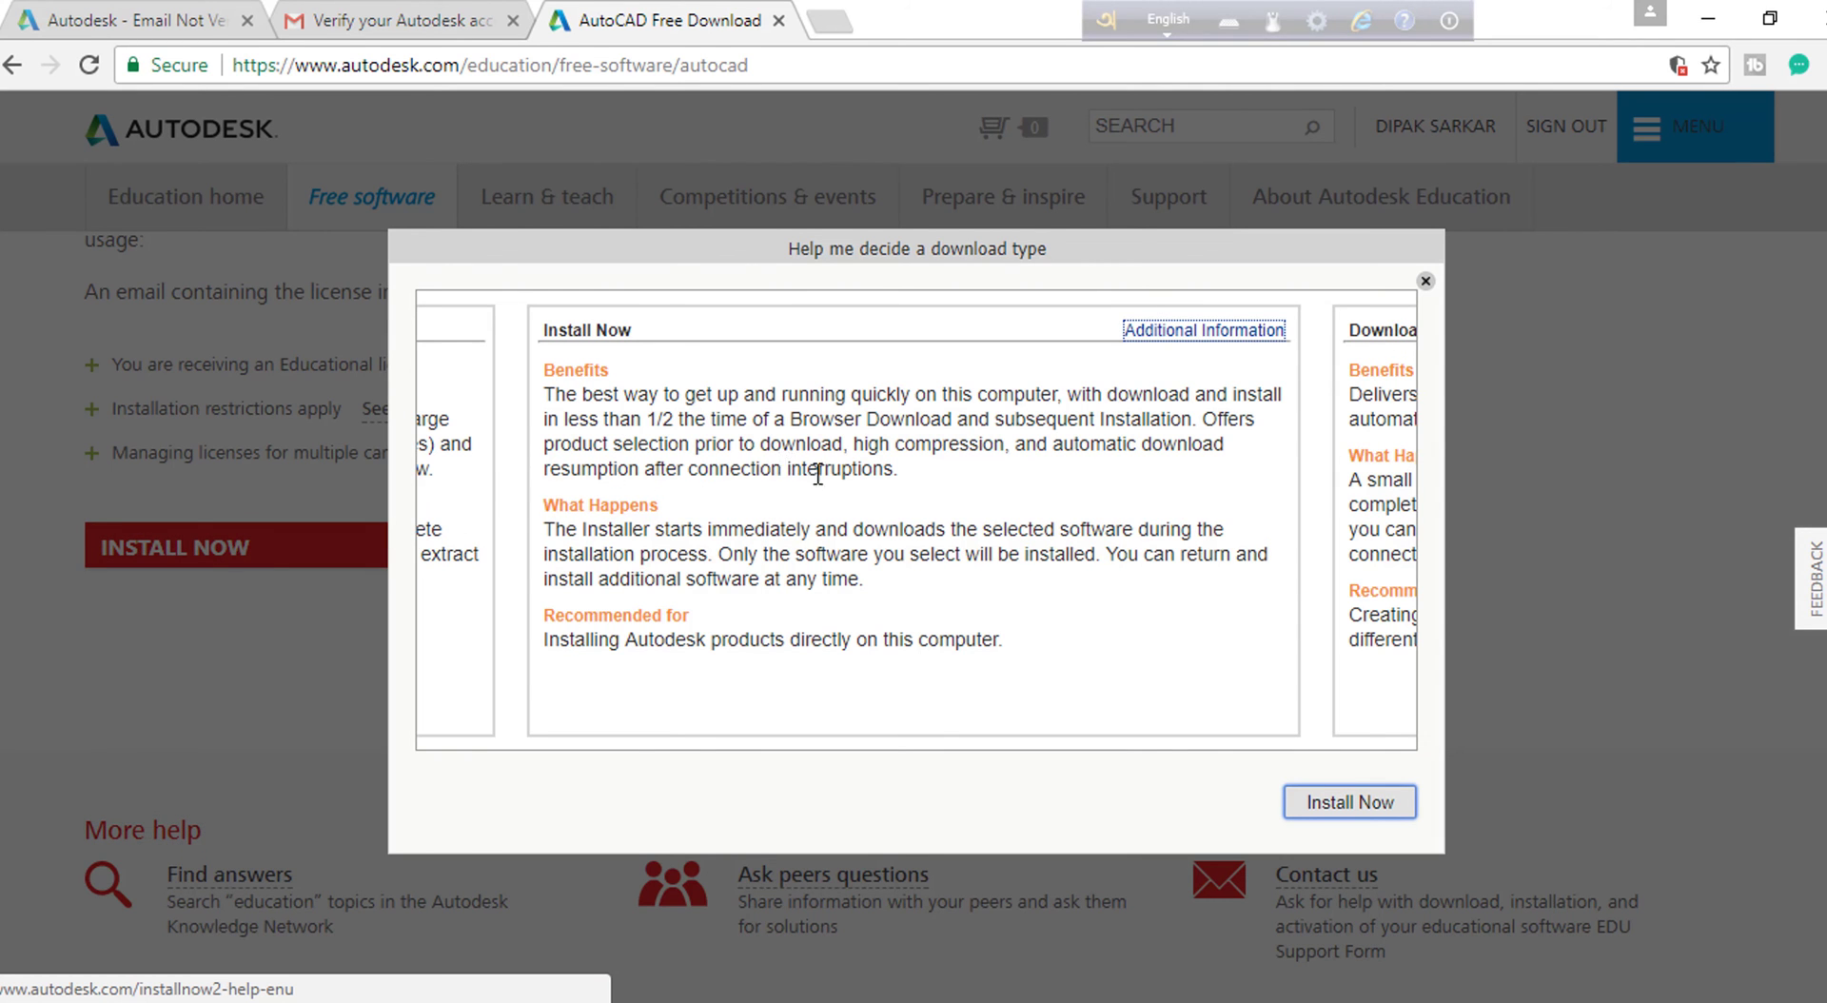
scroll(913, 535, "down", 3)
scroll(919, 538, "up", 1)
scroll(857, 447, "up", 1)
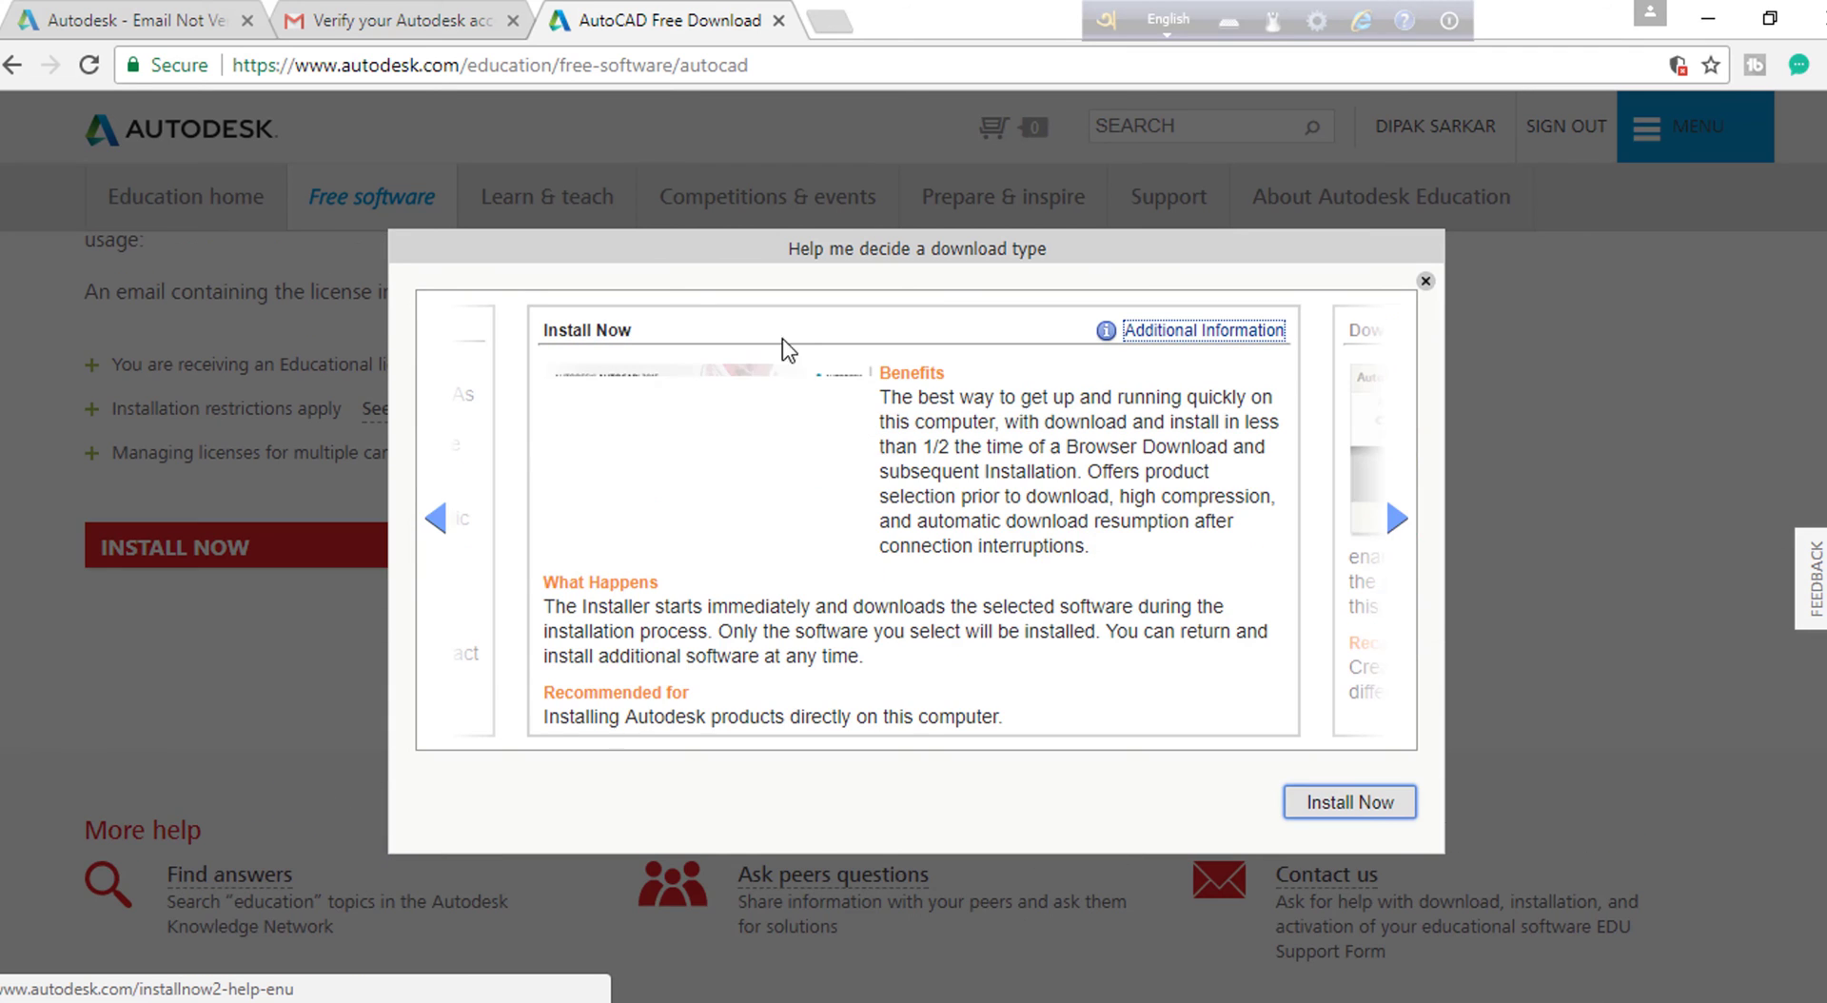
scroll(809, 467, "up", 3)
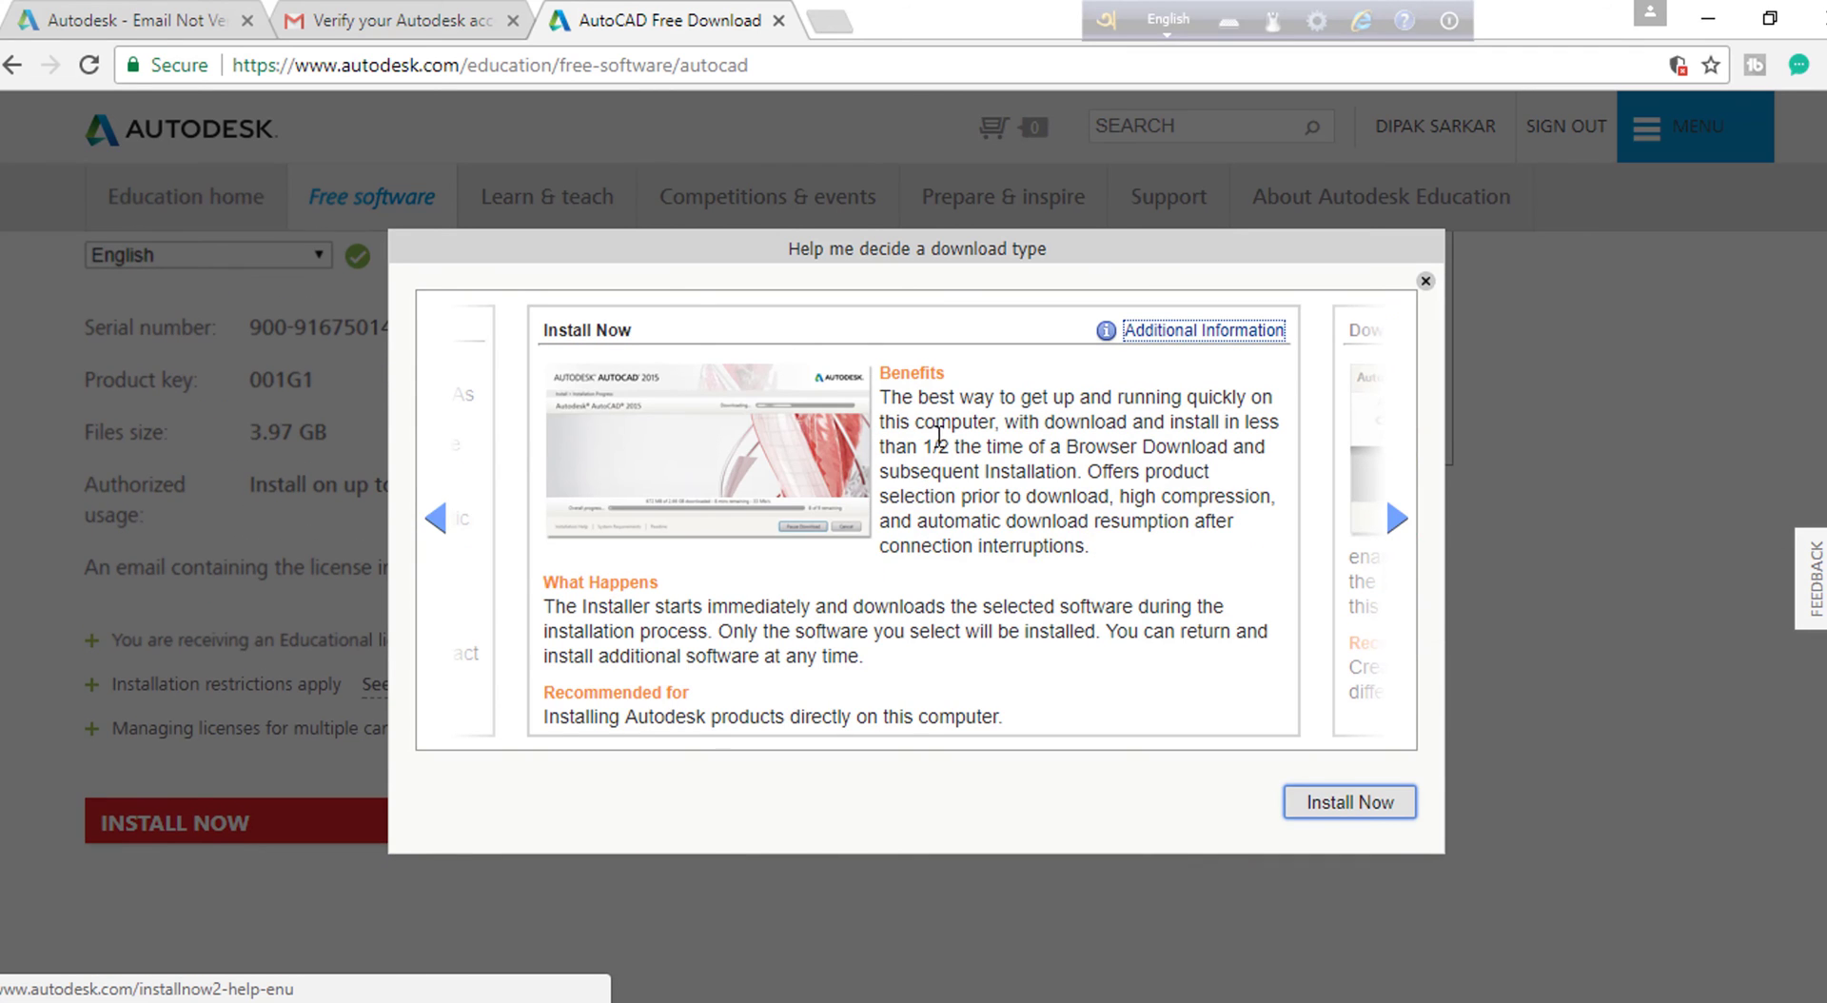
scroll(665, 617, "down", 2)
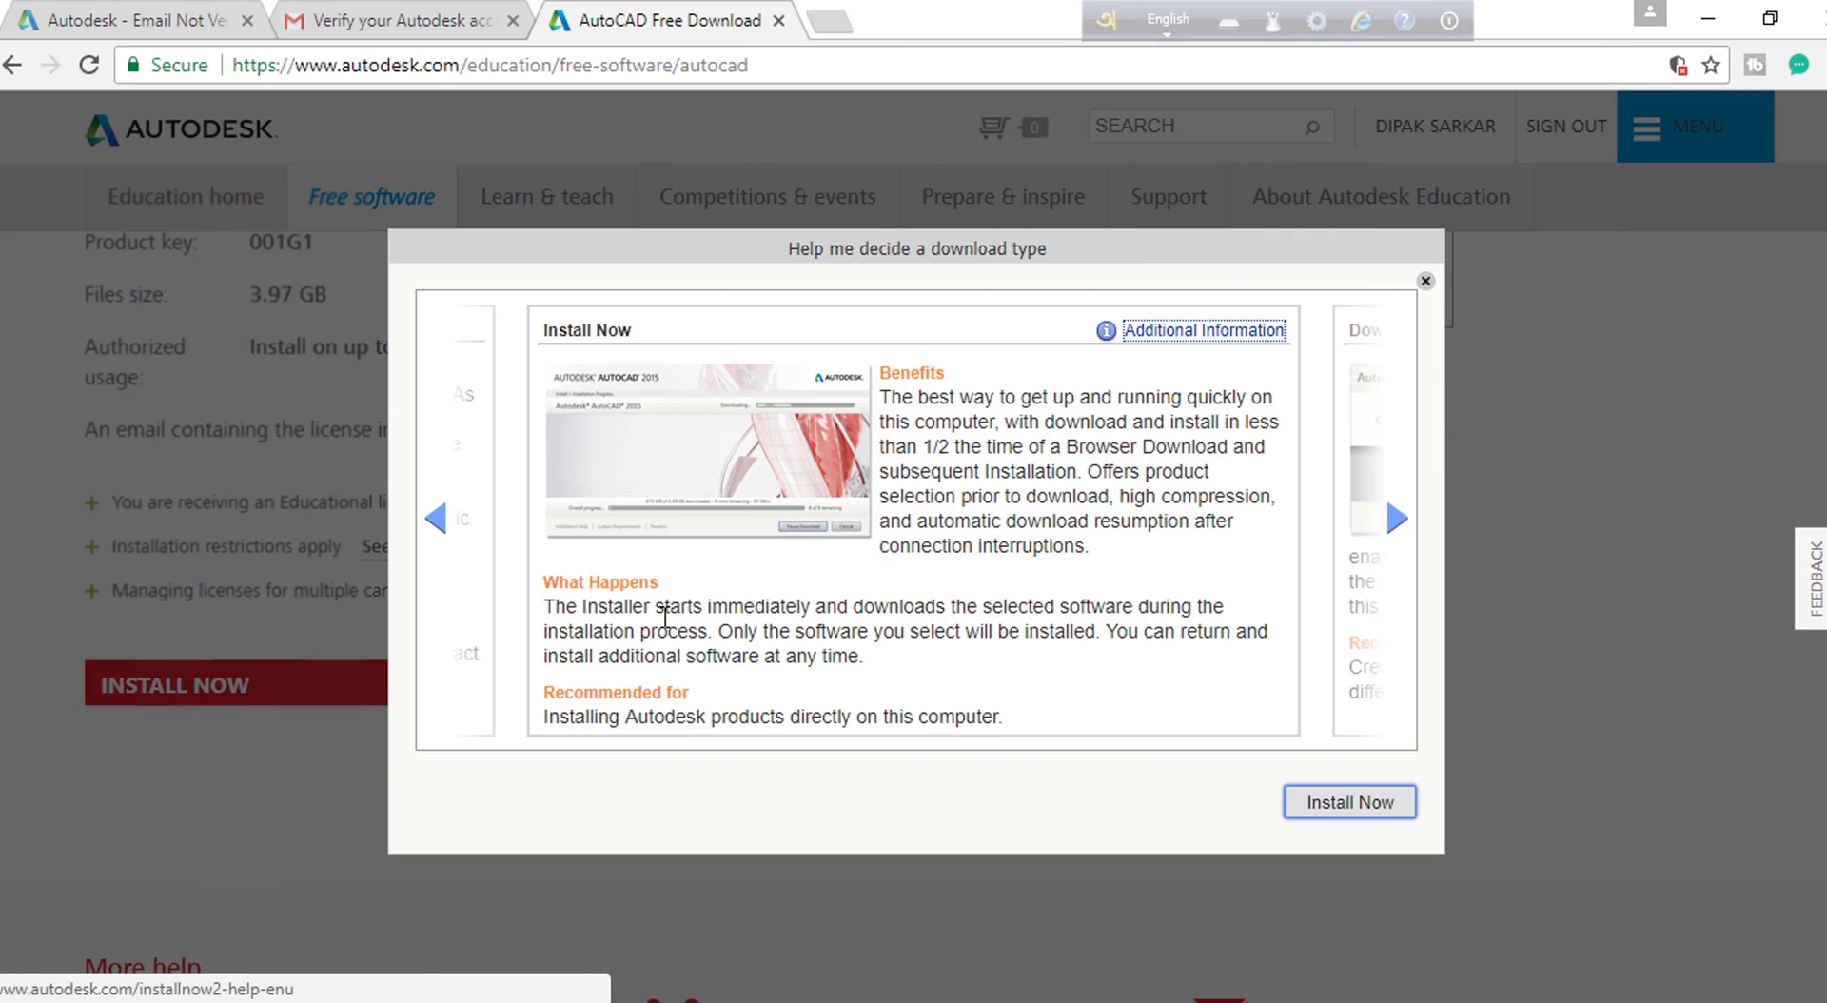
scroll(665, 616, "up", 1)
scroll(952, 609, "up", 1)
left_click(1390, 520)
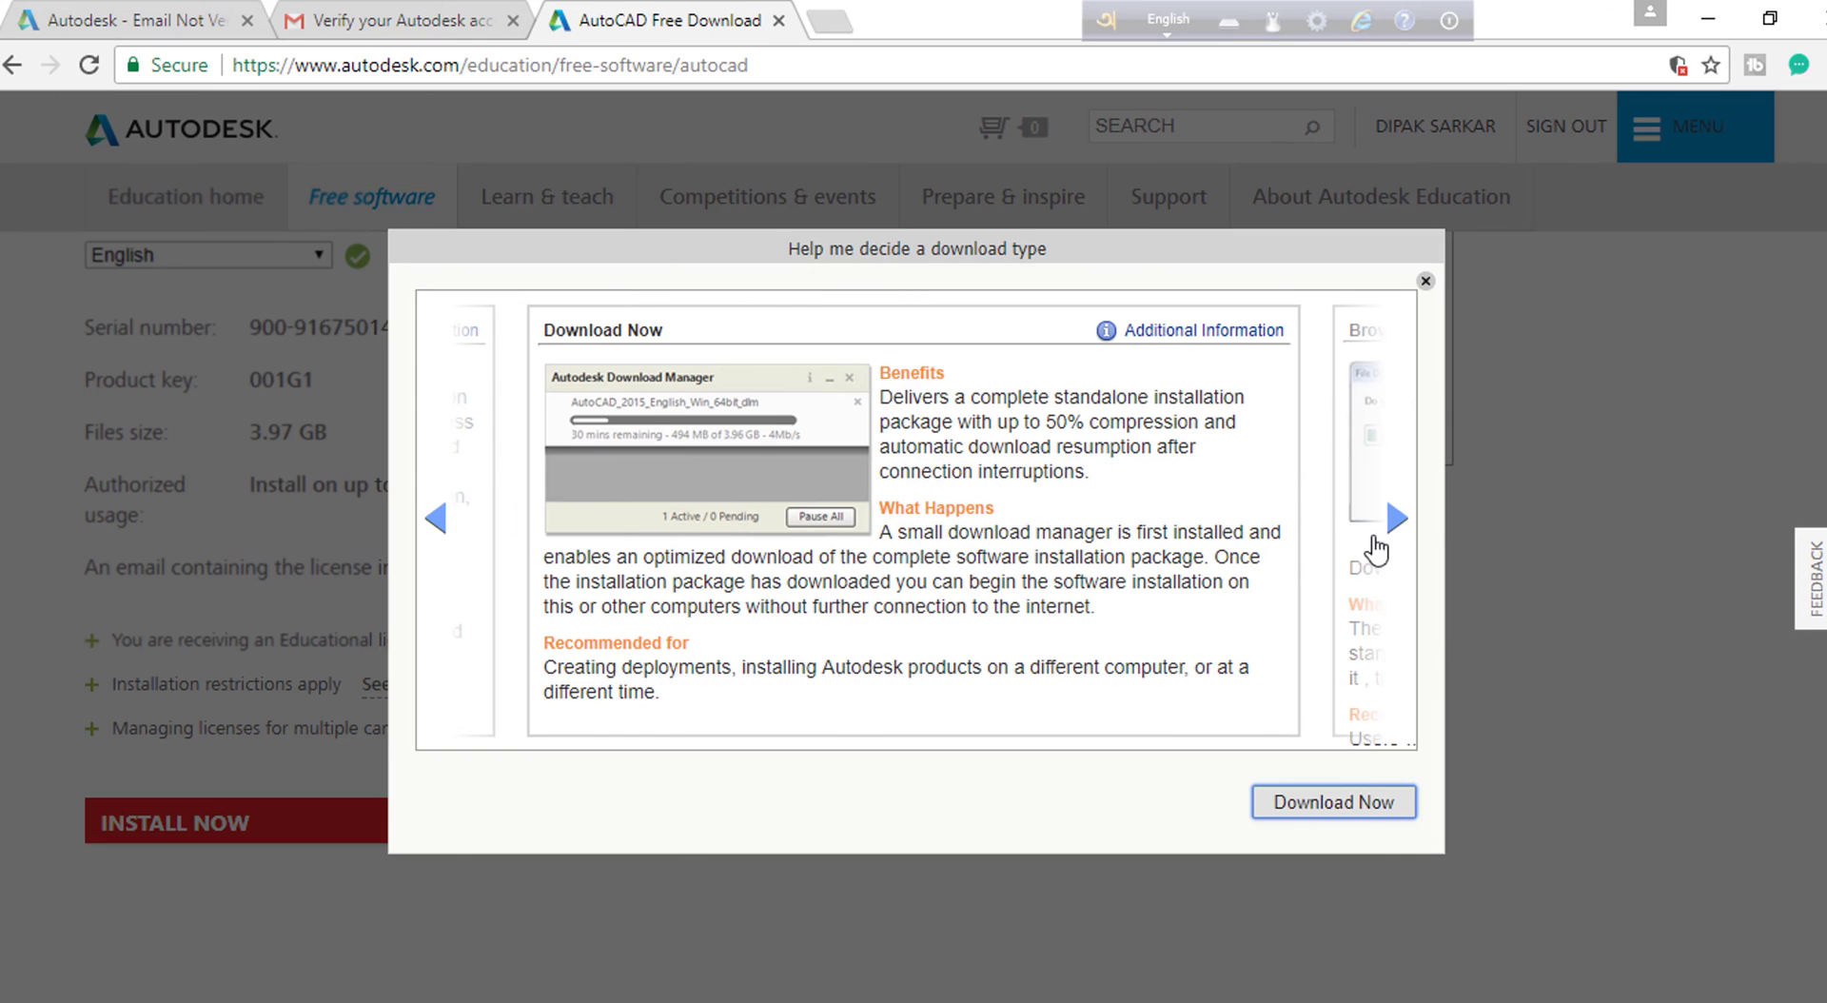
left_click(1396, 519)
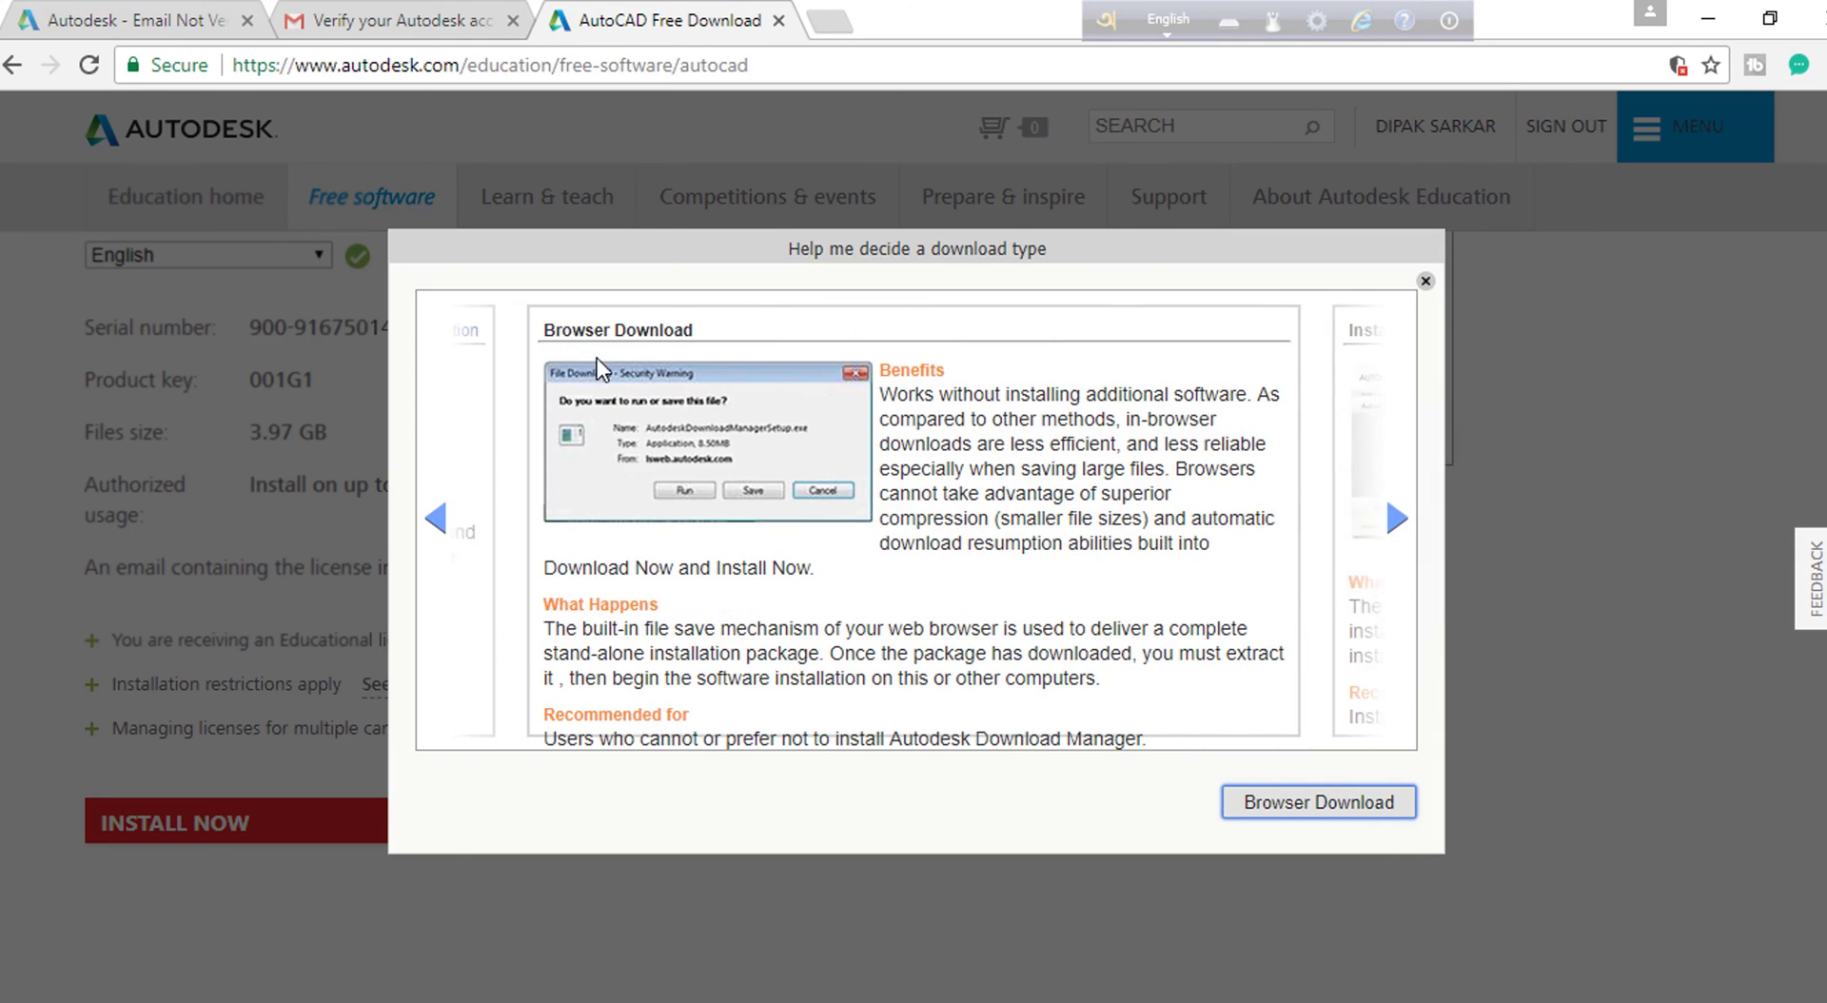
left_click(1396, 518)
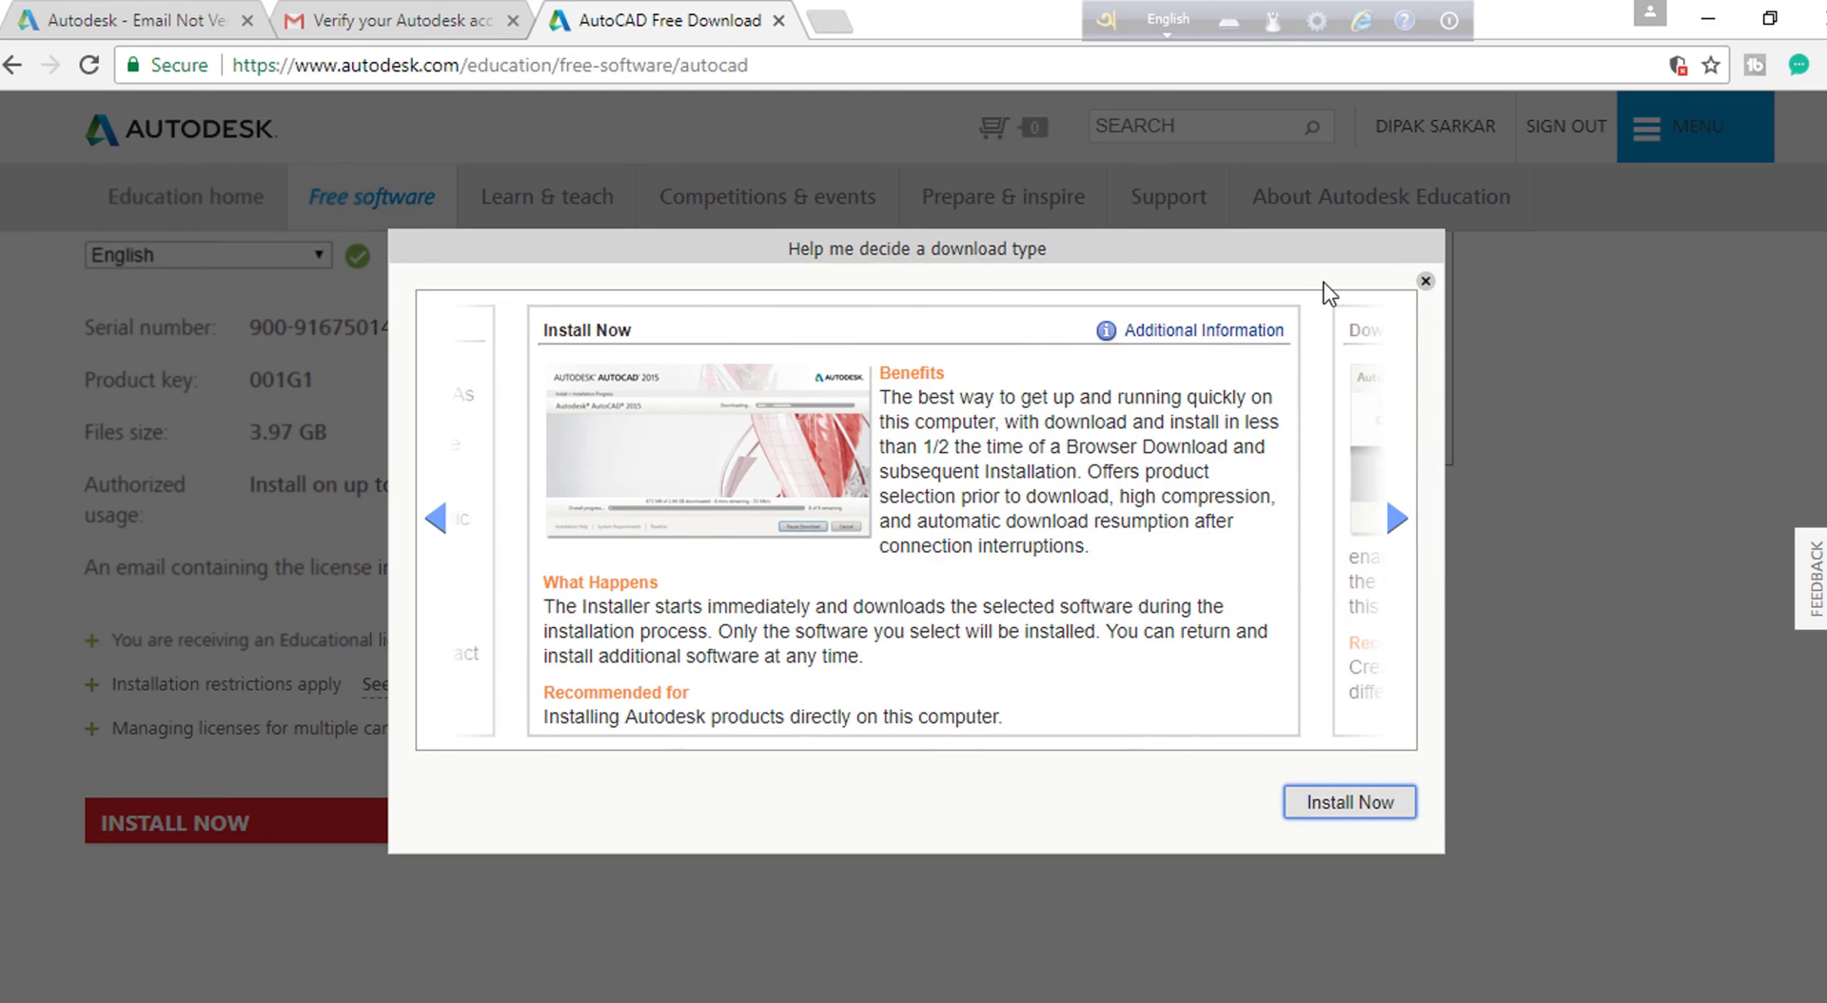
left_click(1426, 281)
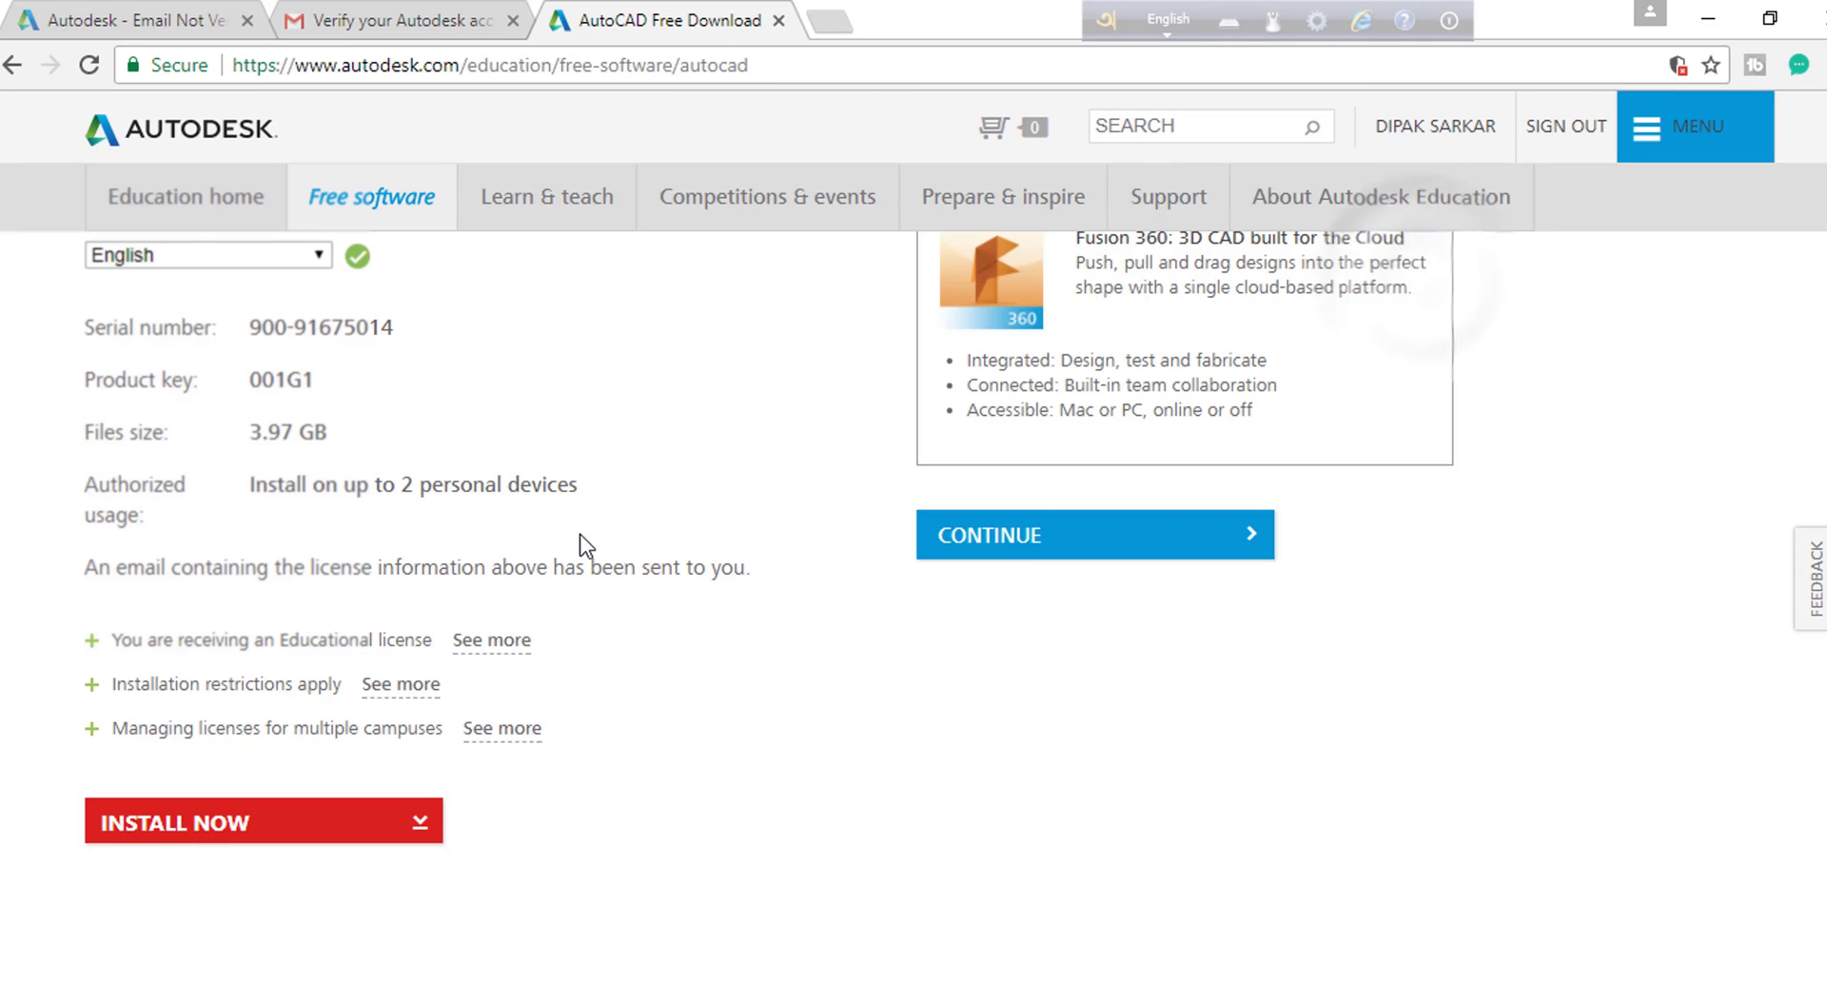
scroll(580, 534, "up", 3)
scroll(582, 547, "down", 4)
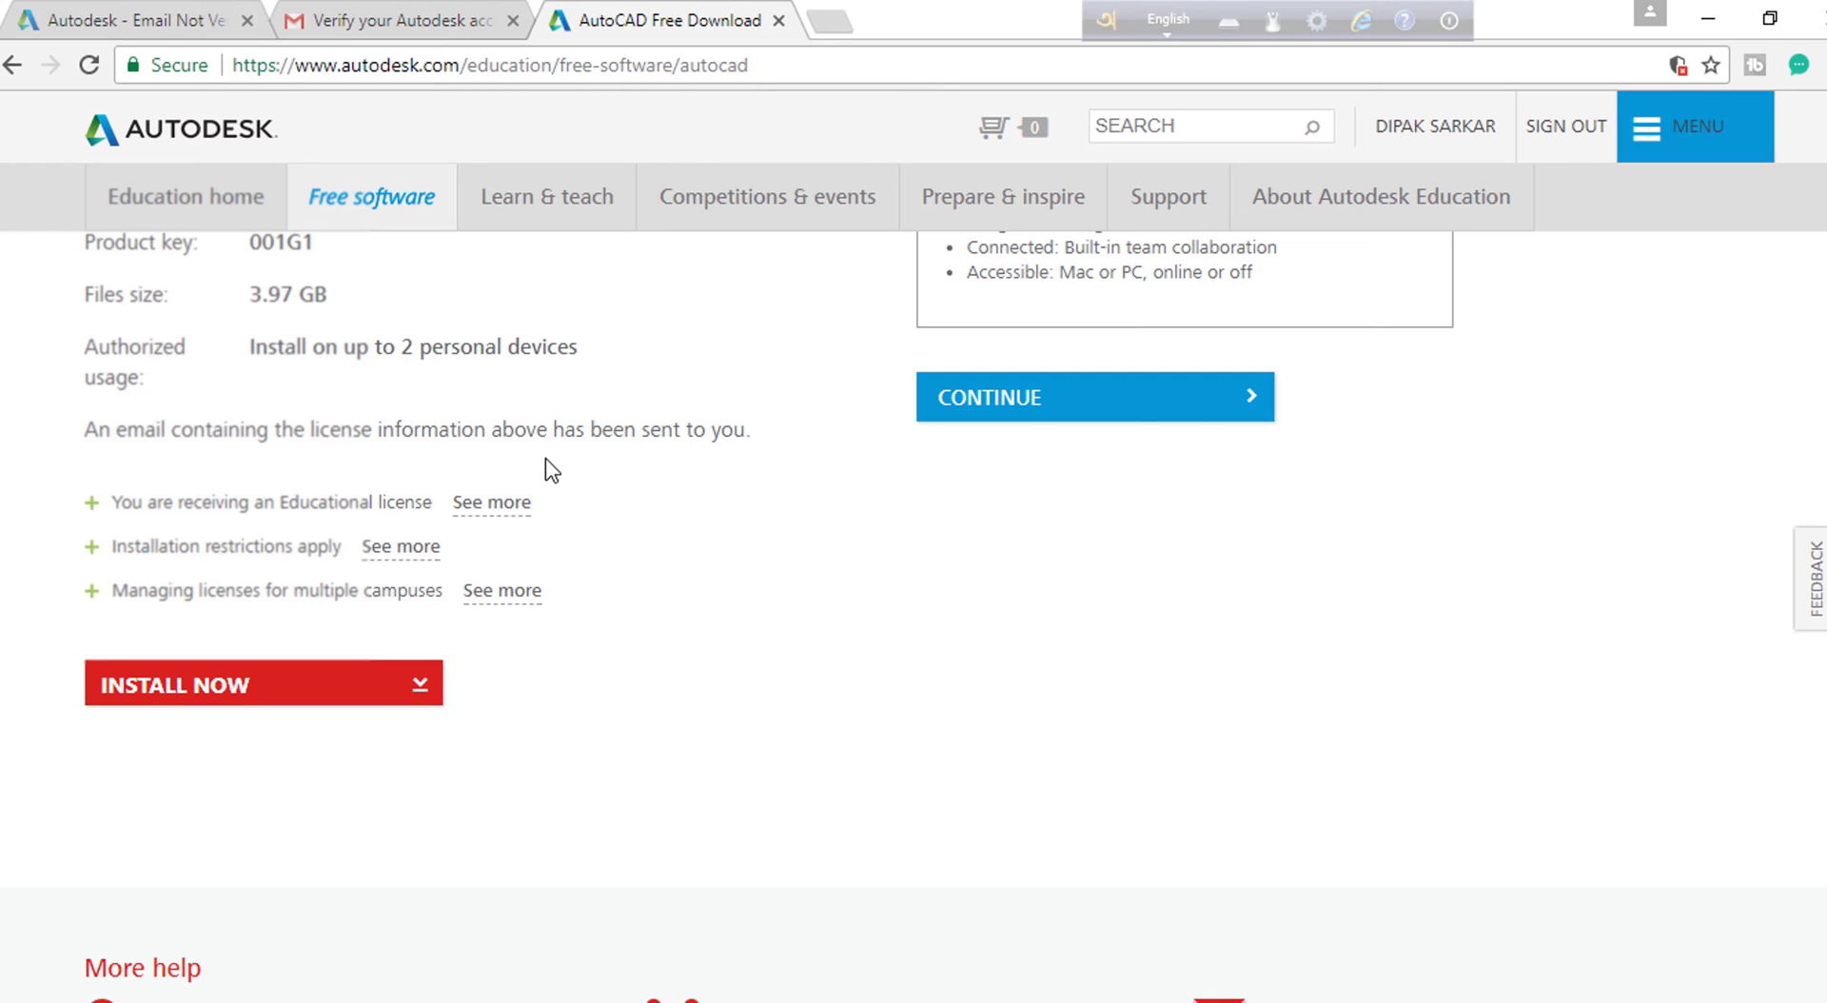
scroll(546, 459, "up", 4)
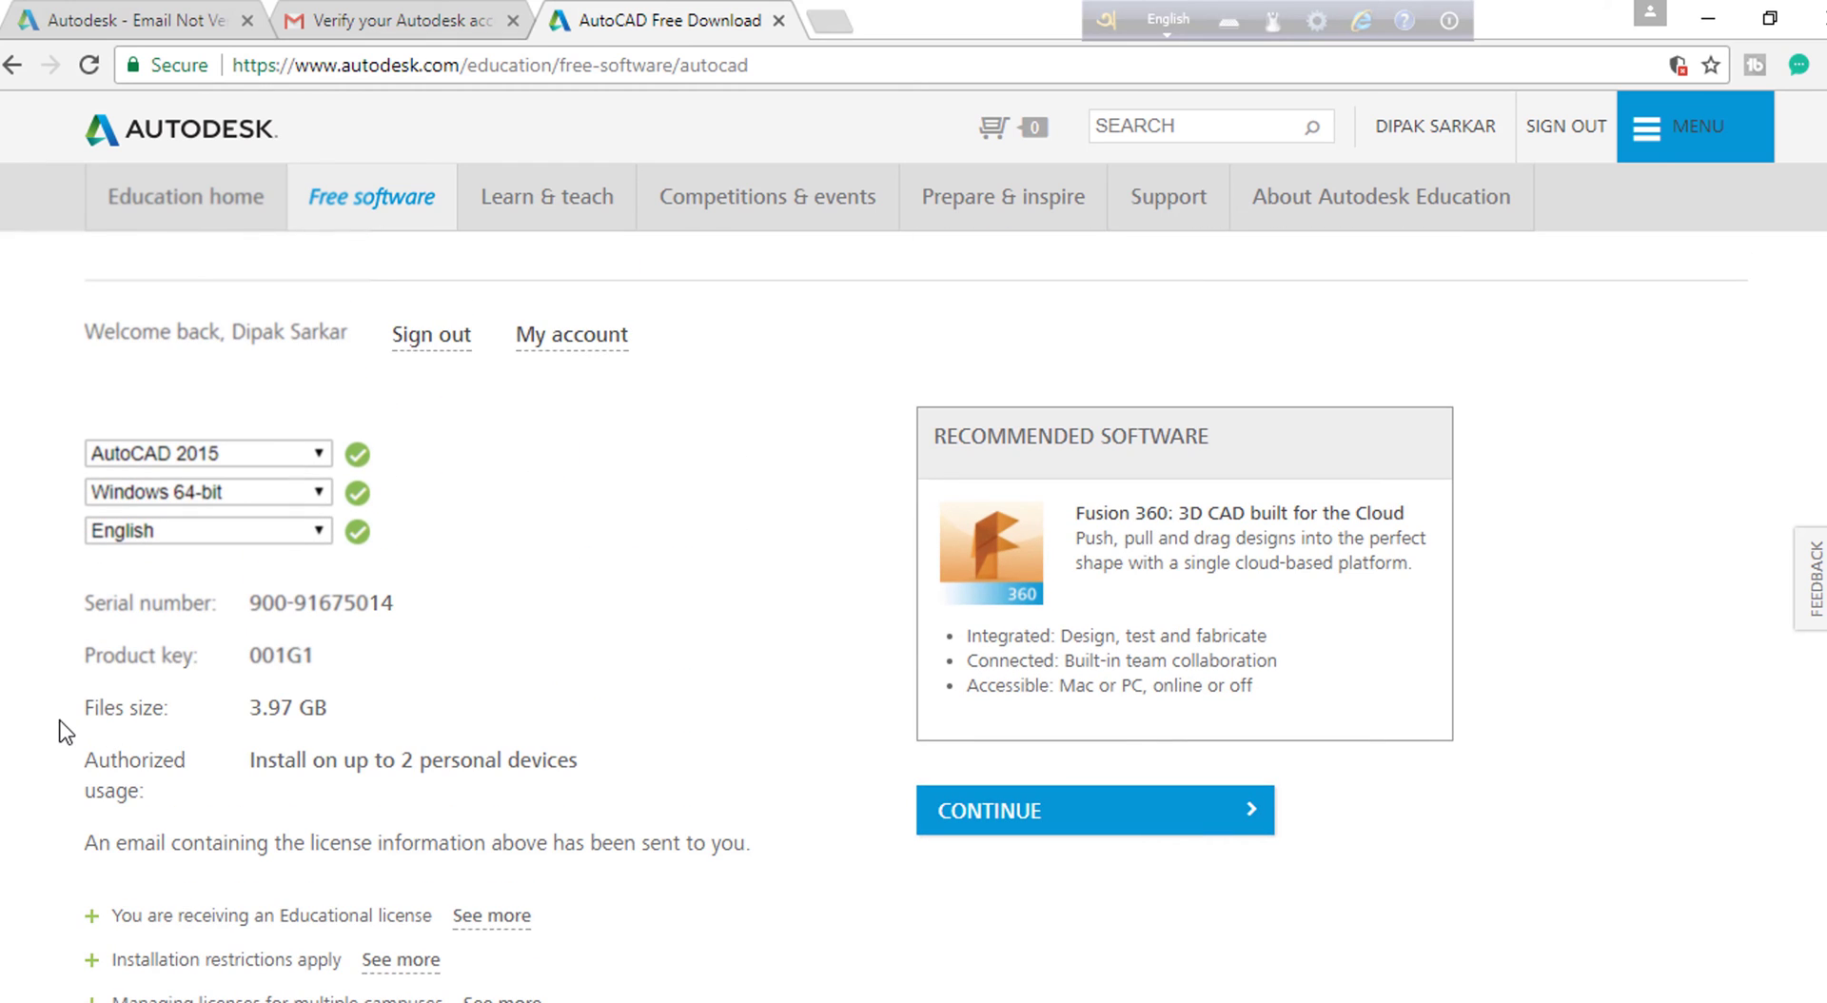
left_click_drag(76, 709, 255, 711)
left_click_drag(407, 709, 243, 714)
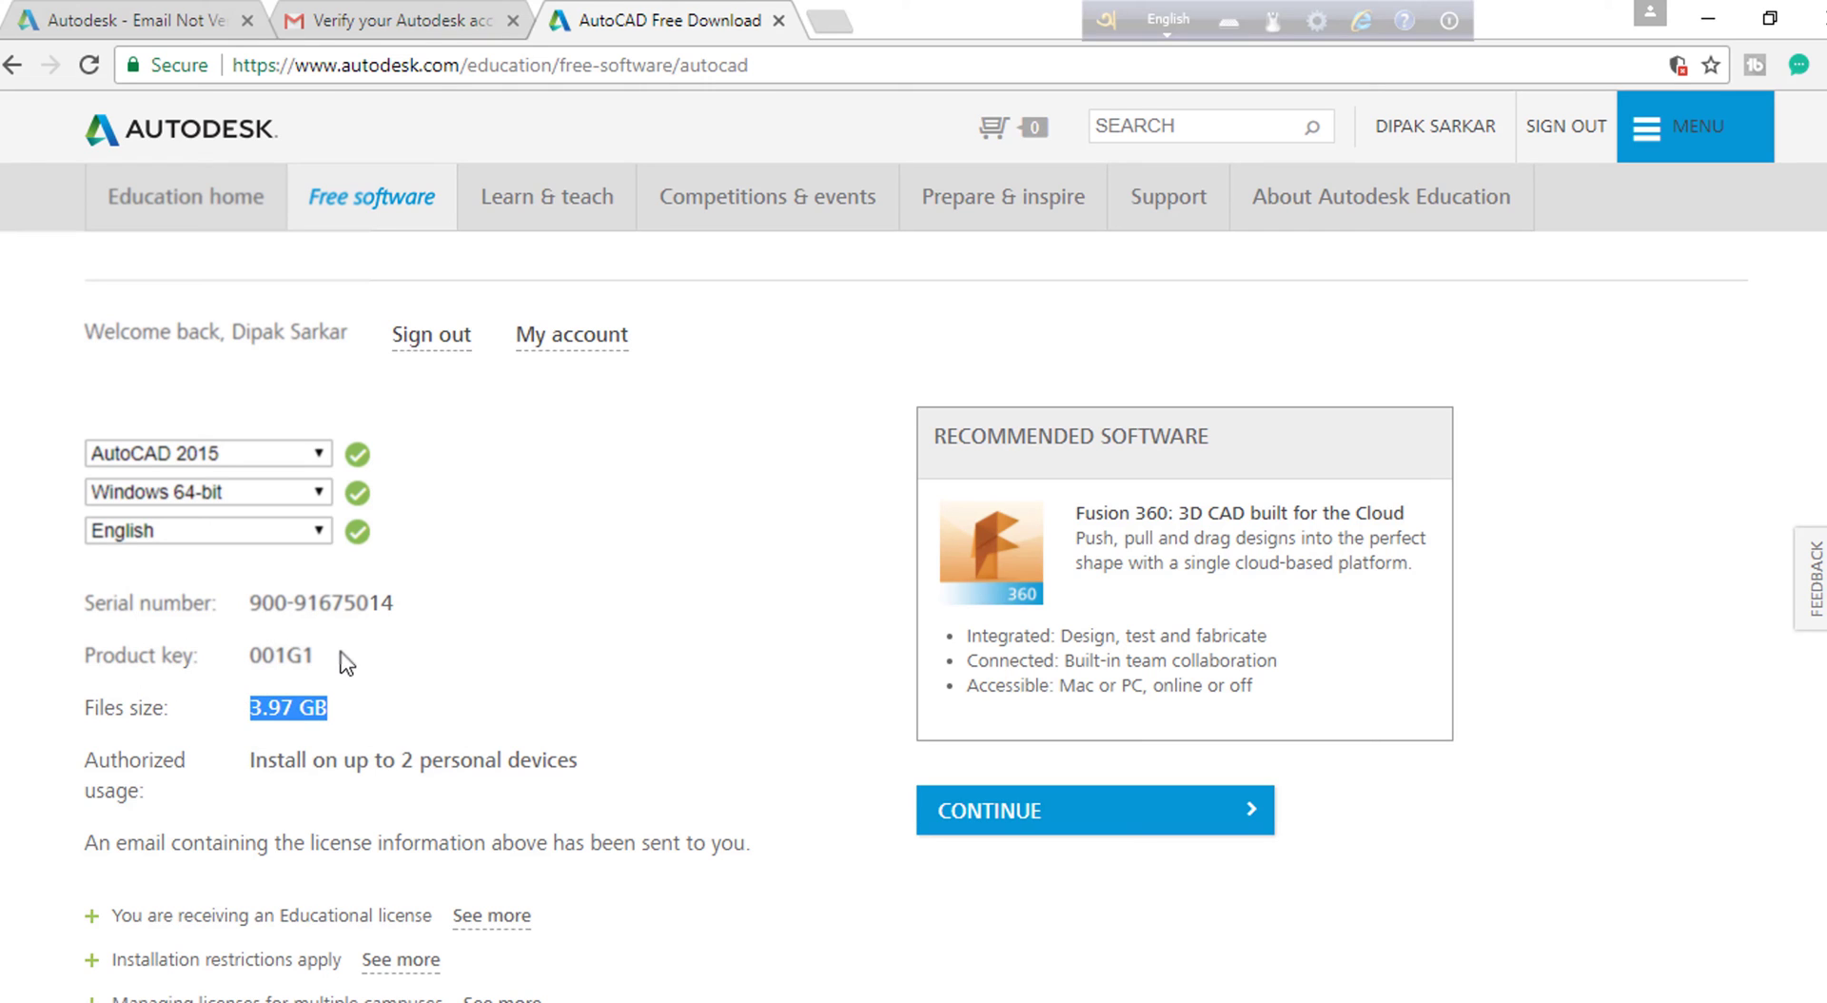
left_click_drag(345, 659, 246, 657)
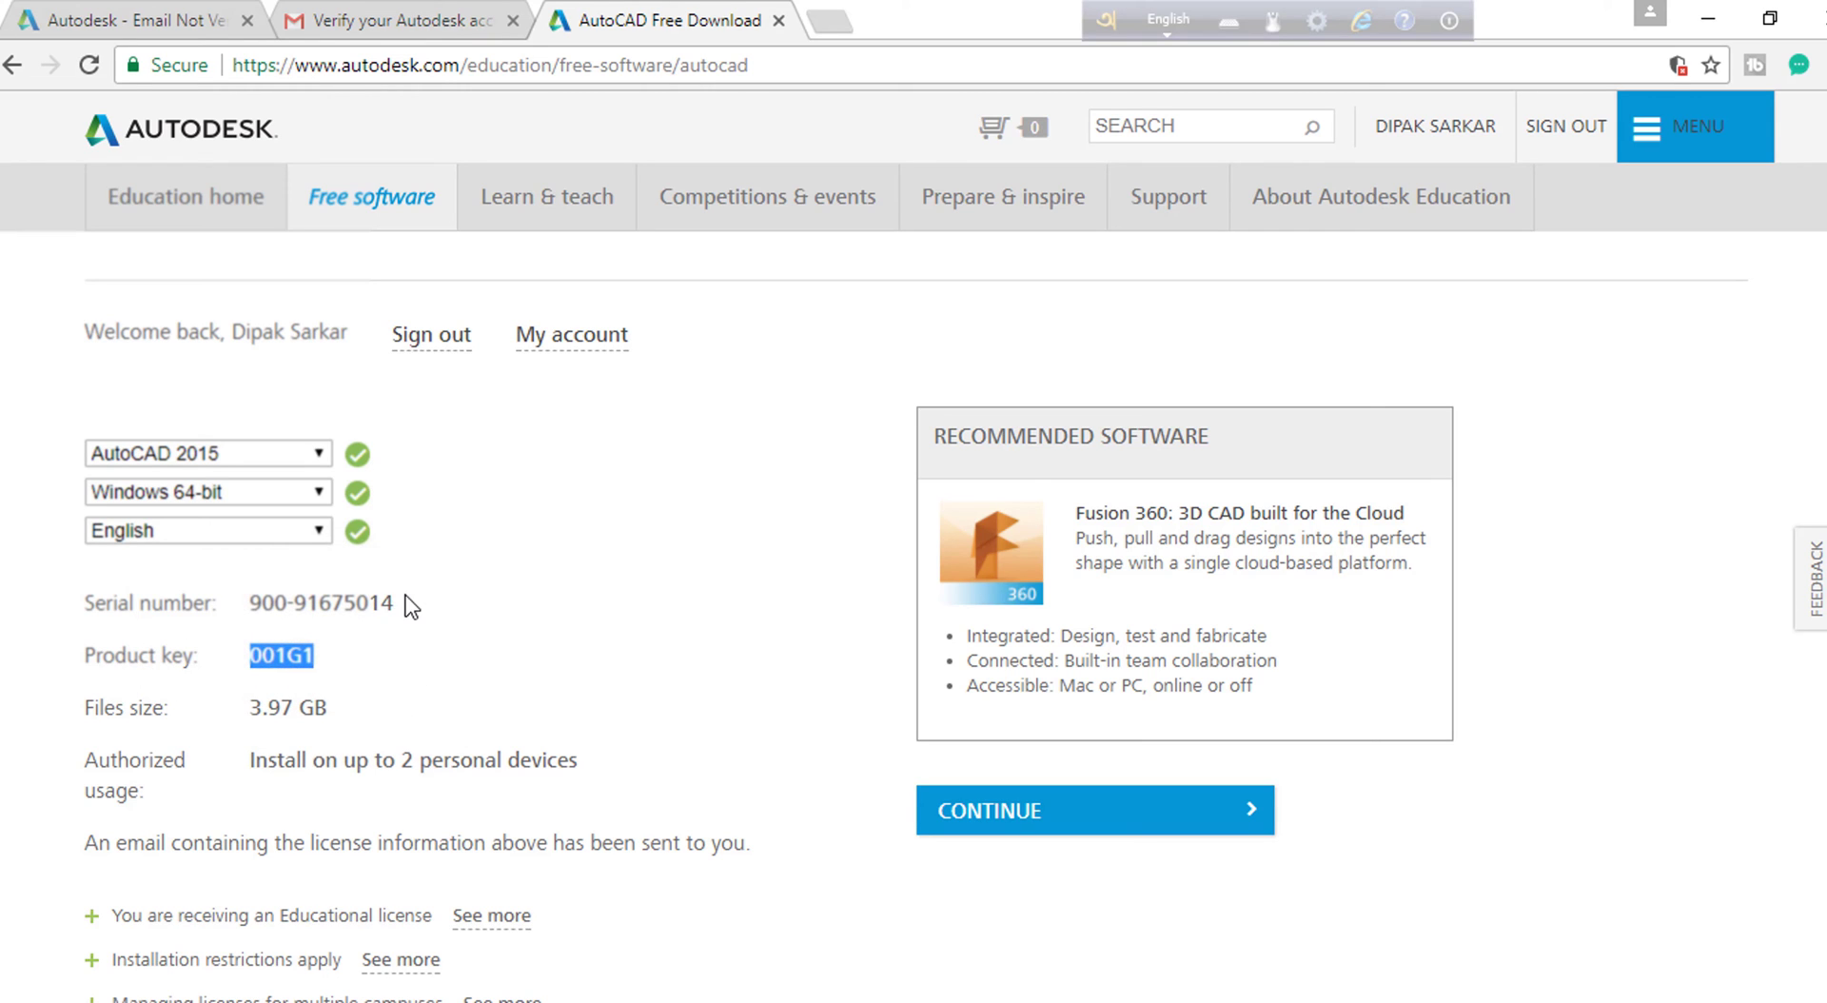
left_click_drag(400, 603, 245, 603)
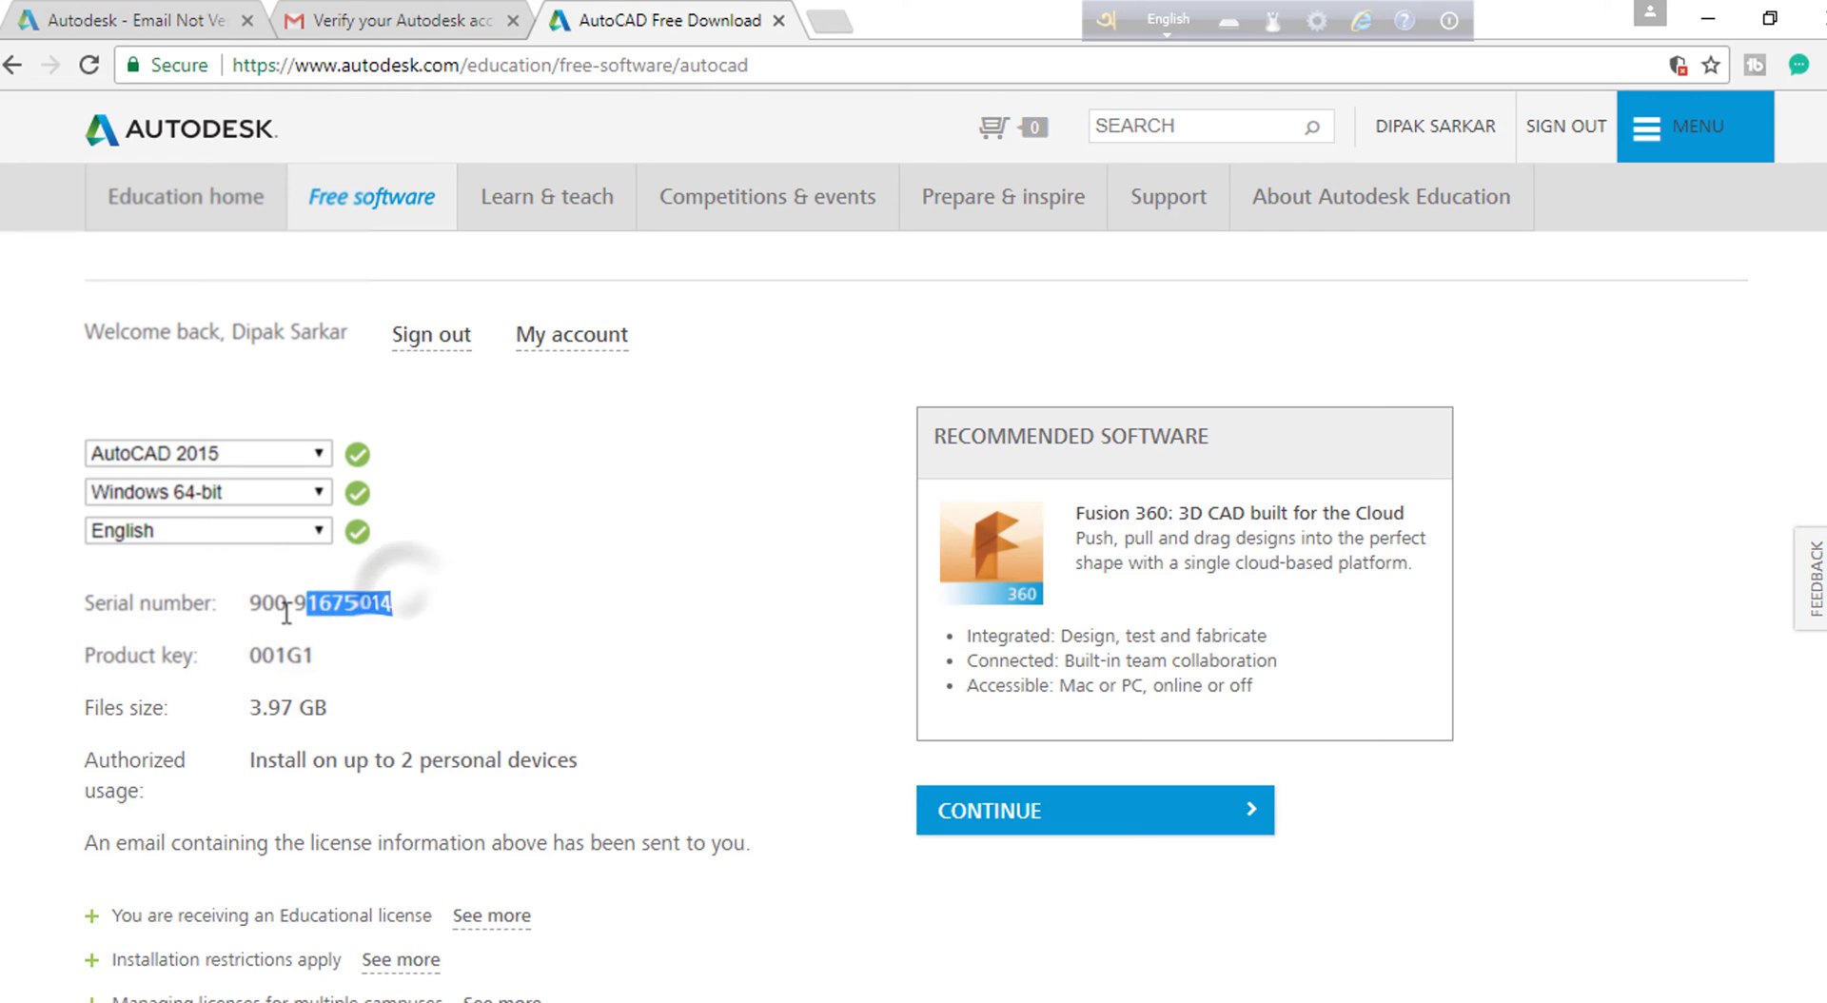
left_click(558, 687)
scroll(775, 694, "down", 4)
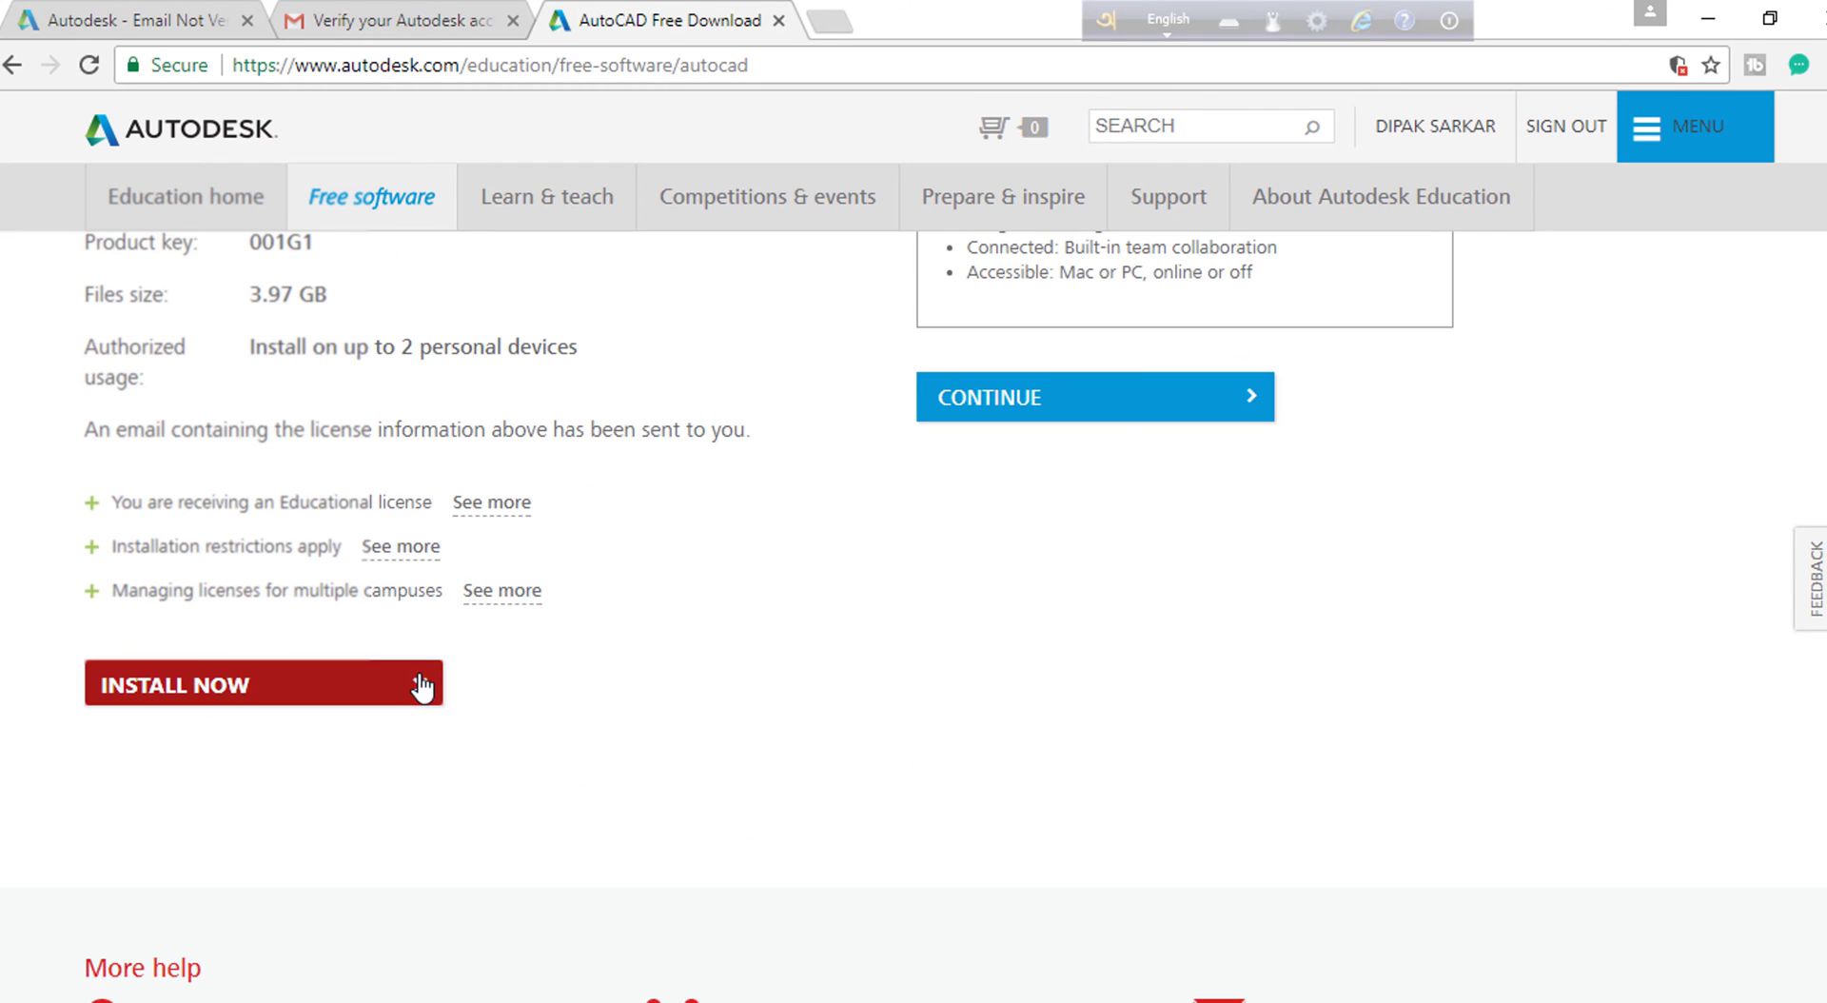
left_click(421, 685)
- Pick Download Now delivery and set the Download Manager installer to open when finished
left_click(208, 780)
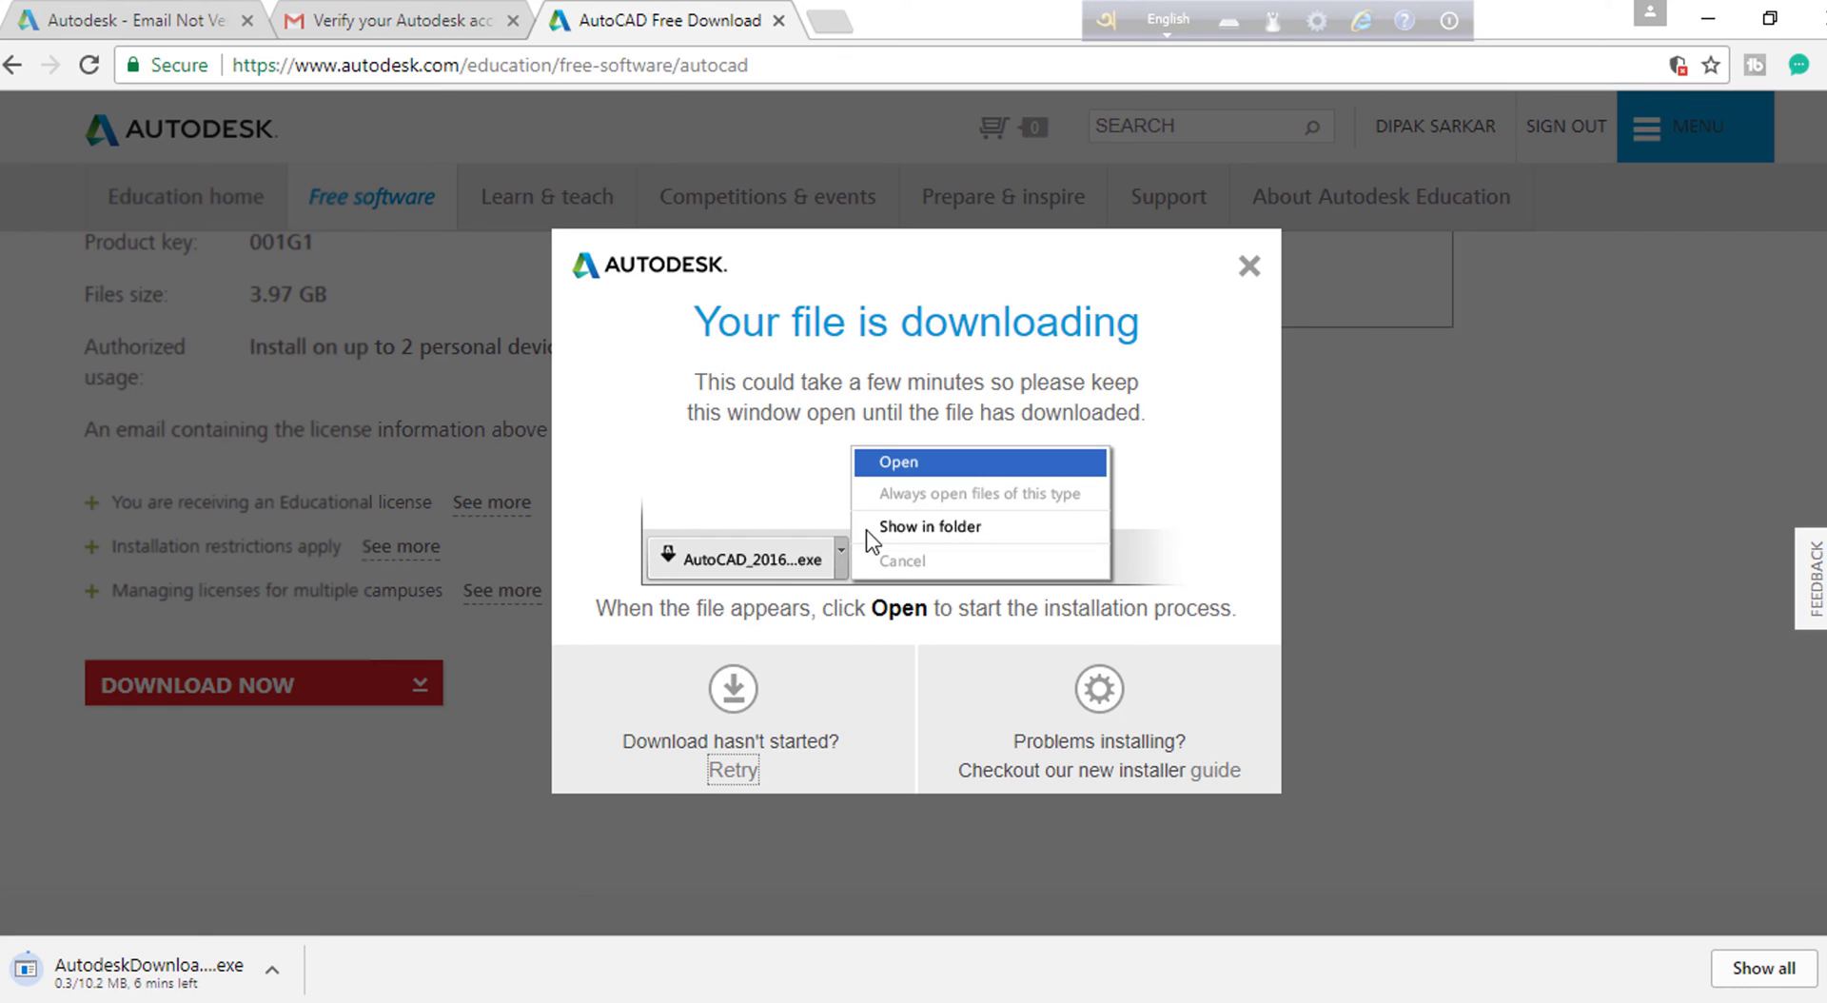
left_click(276, 969)
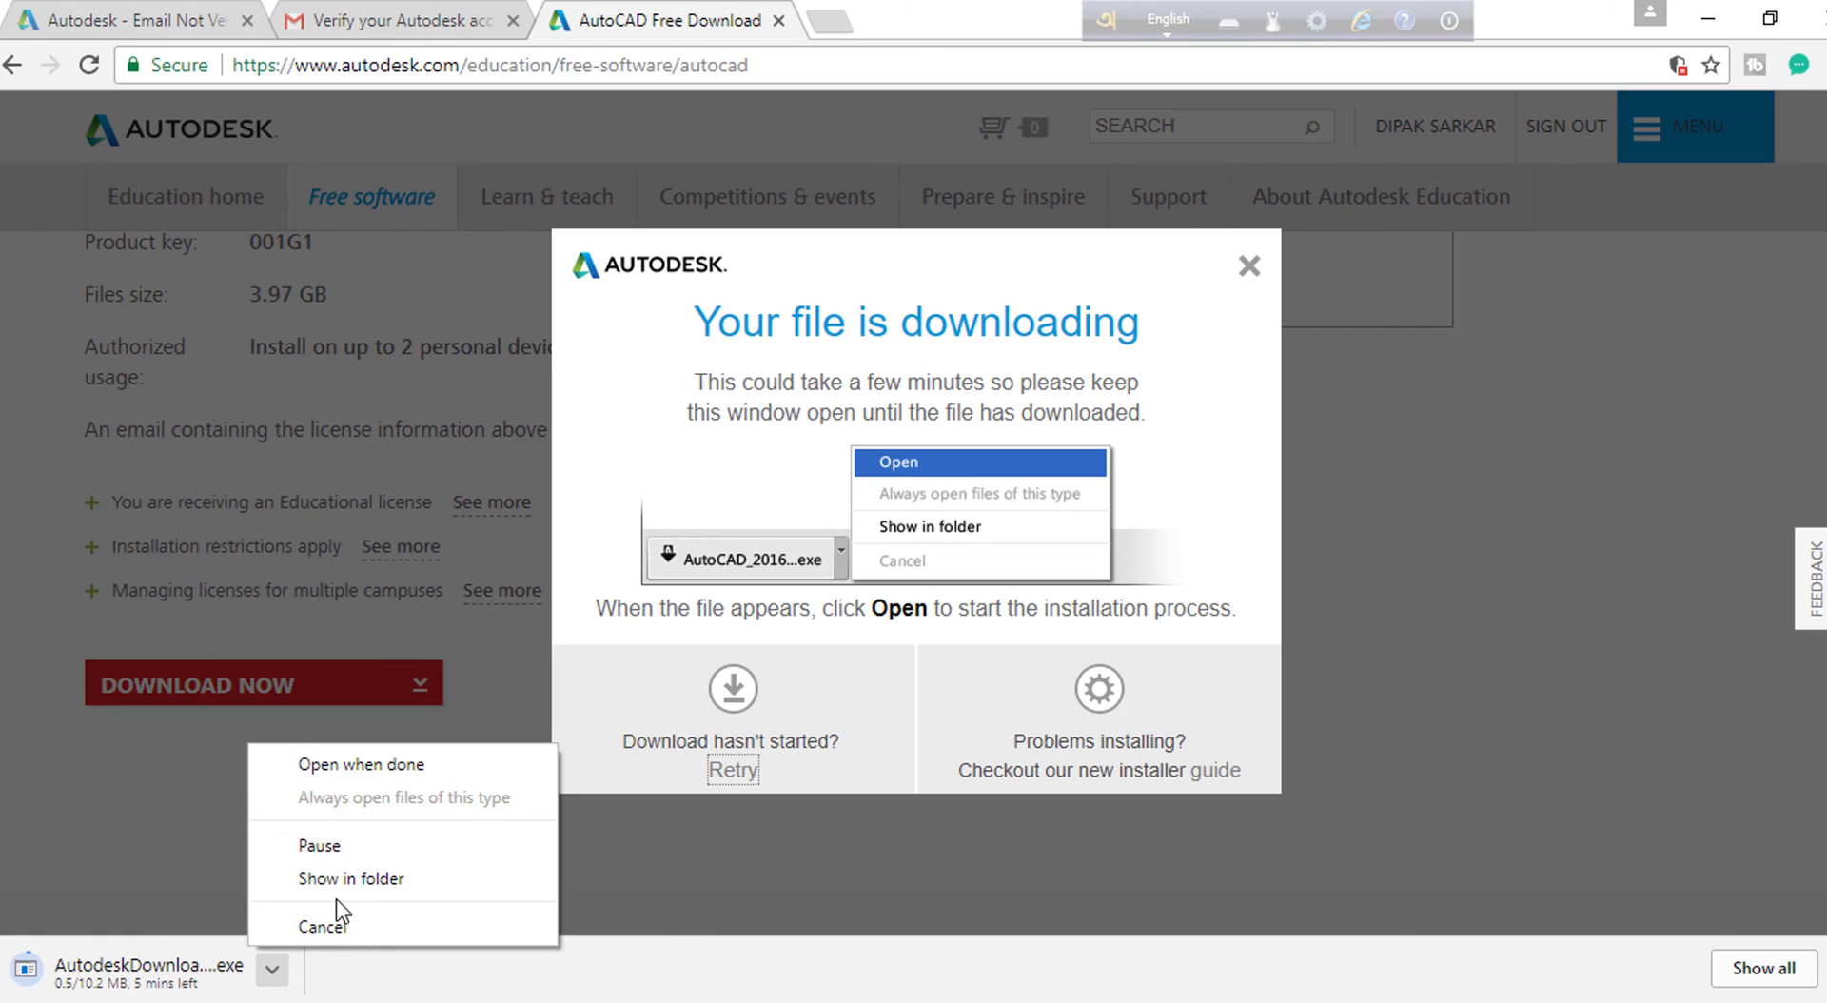
left_click(709, 864)
left_click(111, 980)
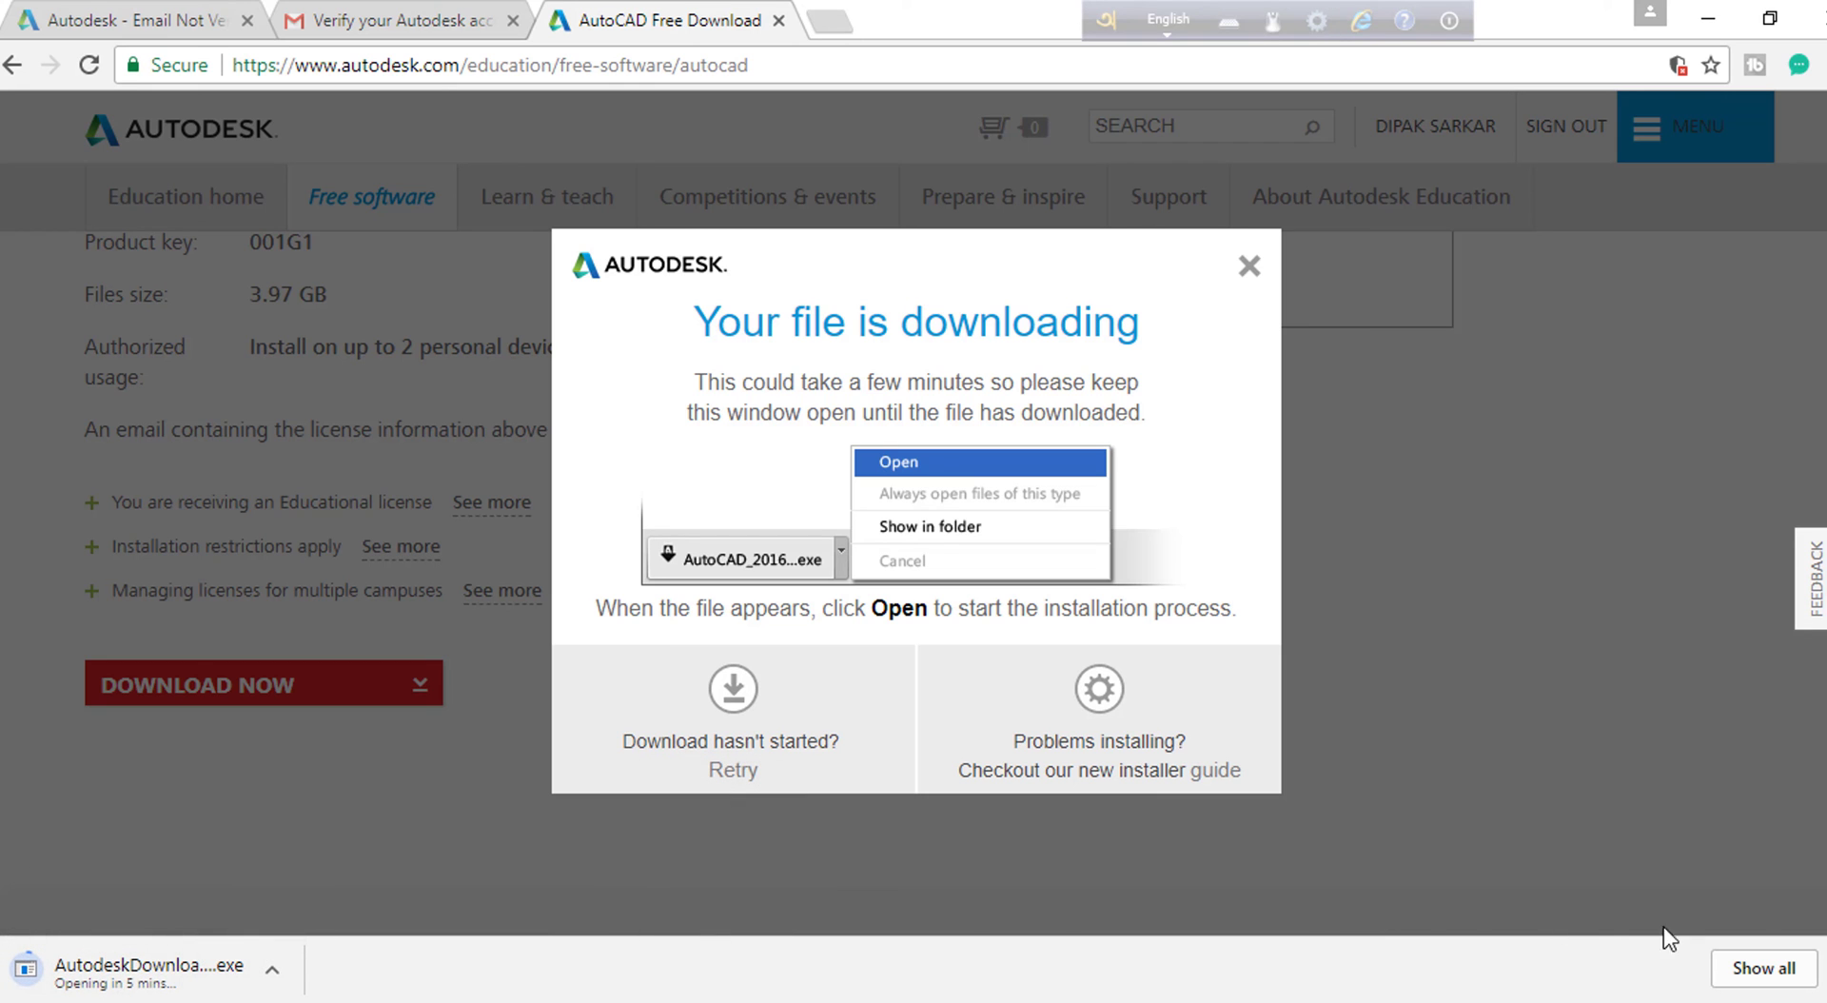
- Show all downloads in a Chrome Downloads tab, then return to the AutoCAD page
left_click(1761, 968)
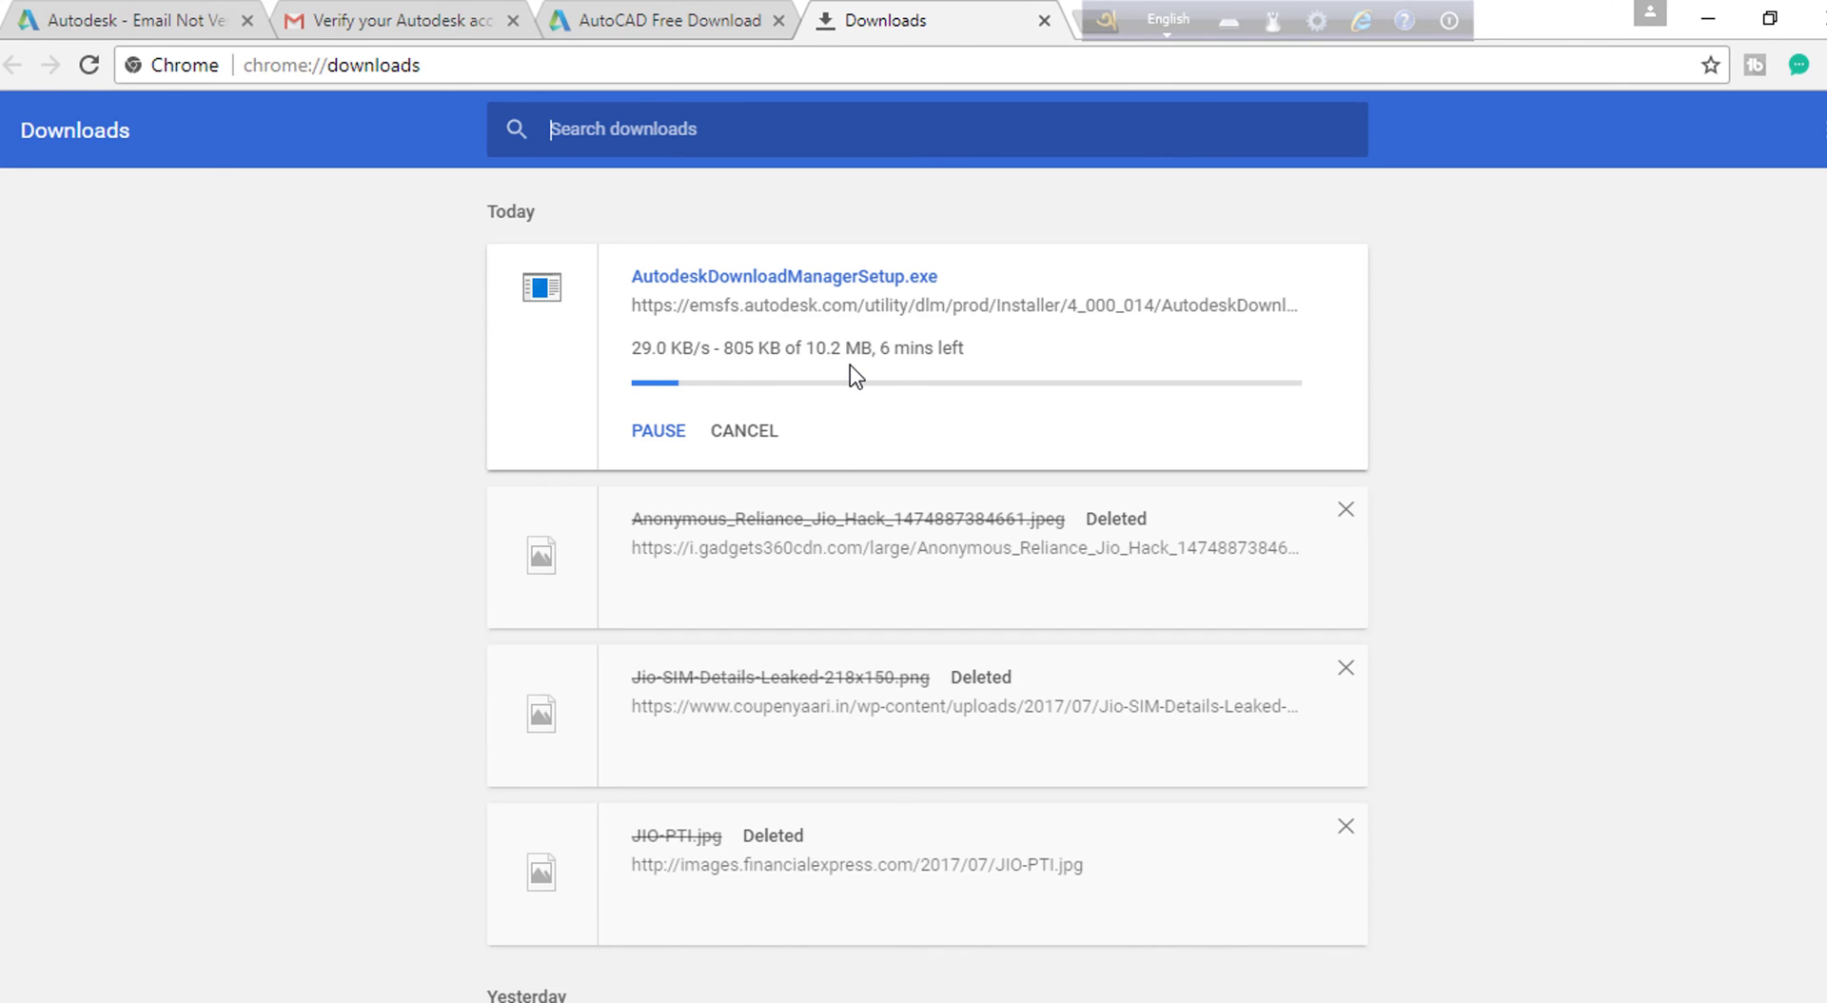
left_click(717, 153)
left_click(669, 21)
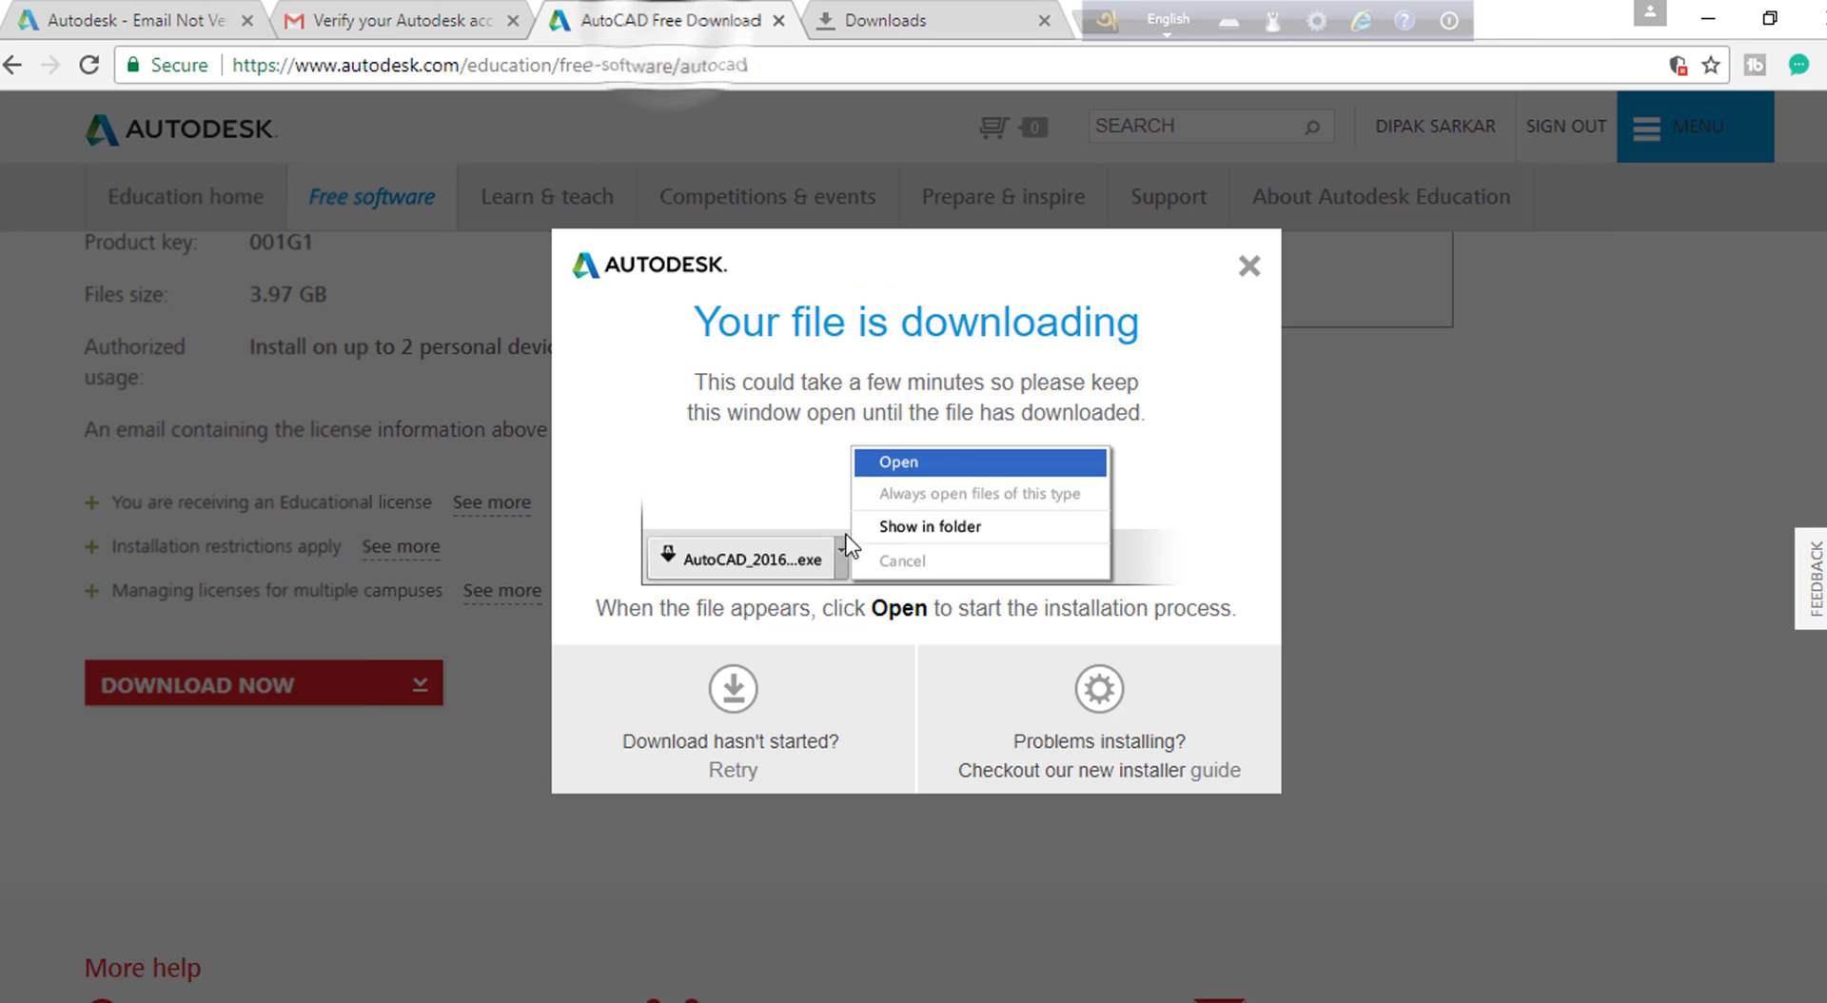
- Close the 'Your file is downloading' notice and check the installer's progress in the Downloads tab
left_click(1251, 266)
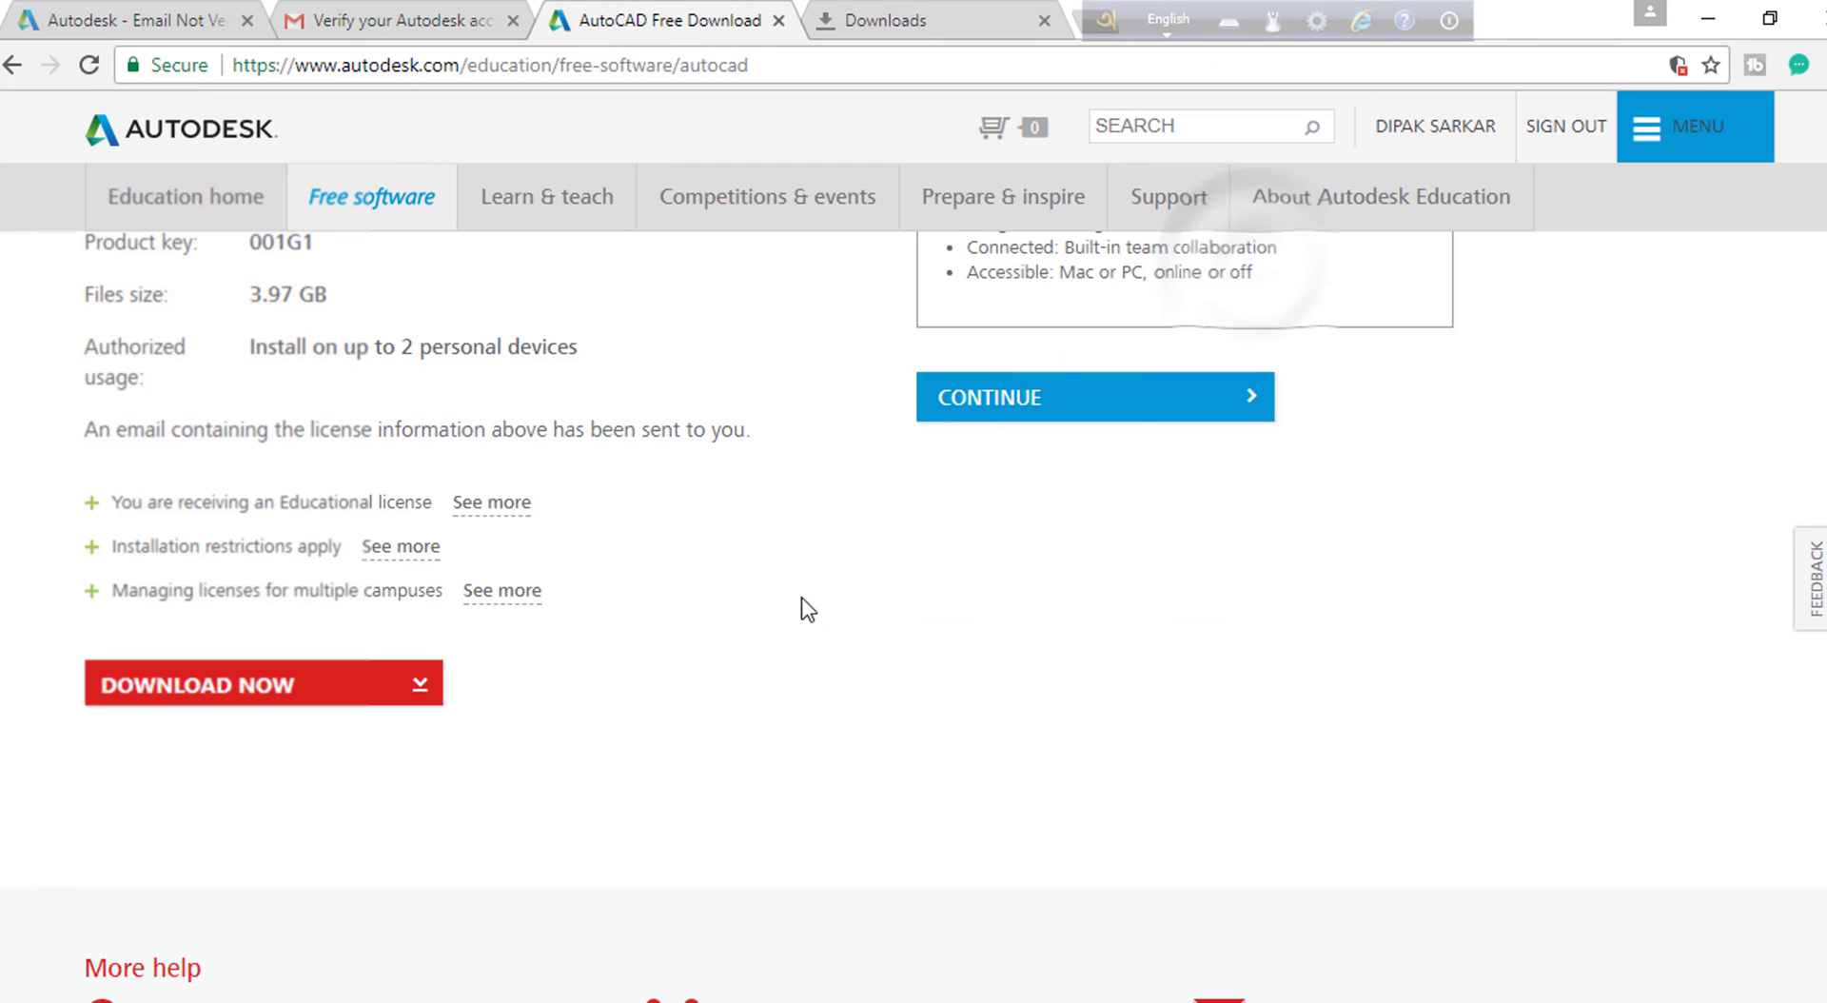
scroll(808, 609, "up", 5)
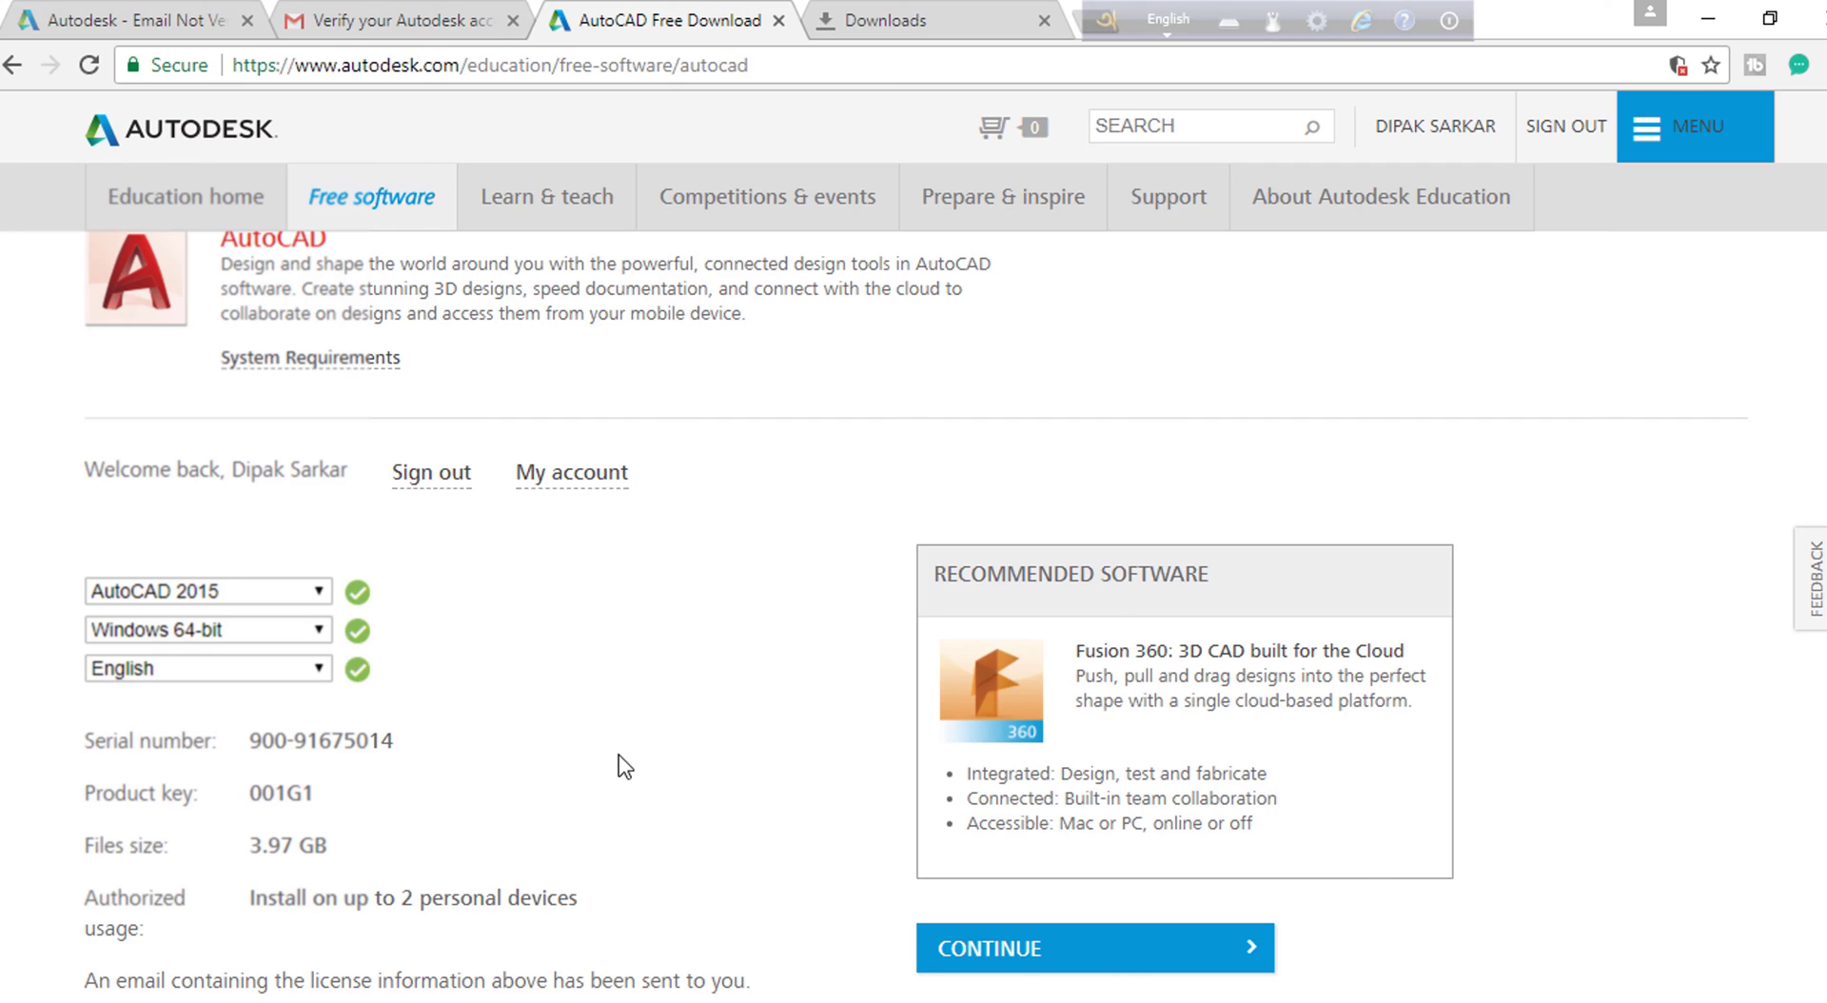
left_click(874, 20)
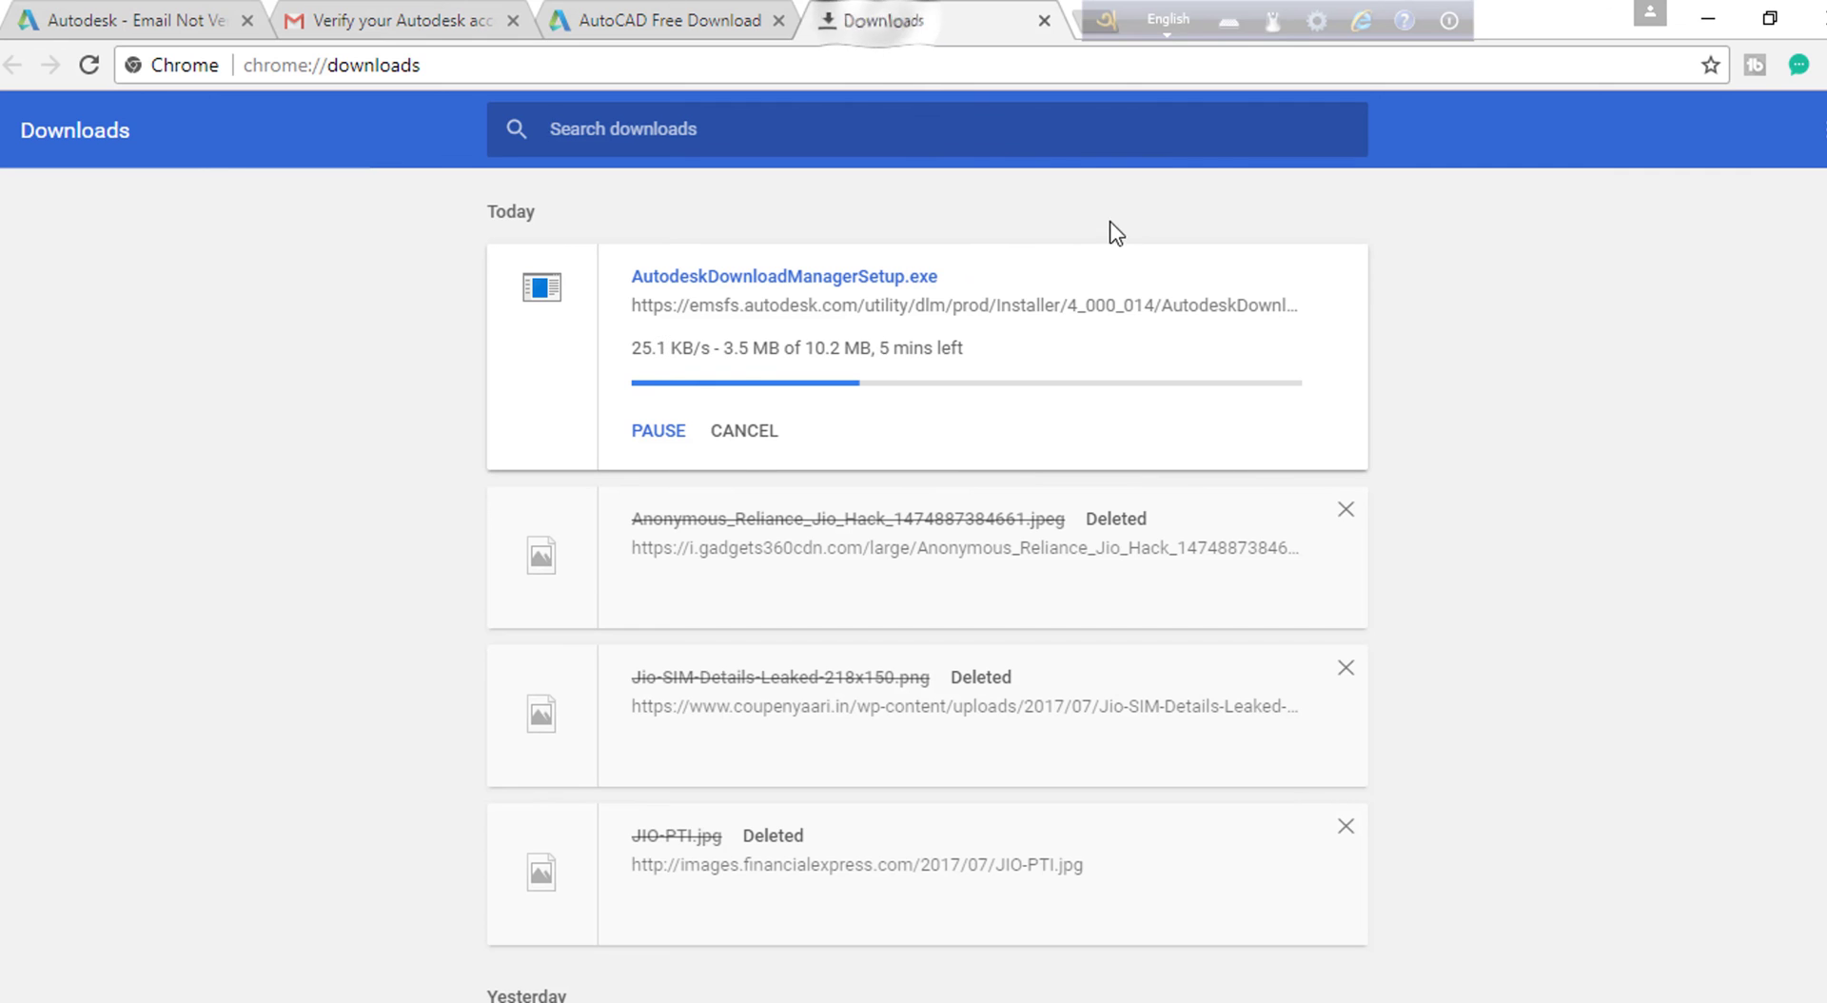
- Minimize Chrome to show the Windows desktop
left_click(1728, 19)
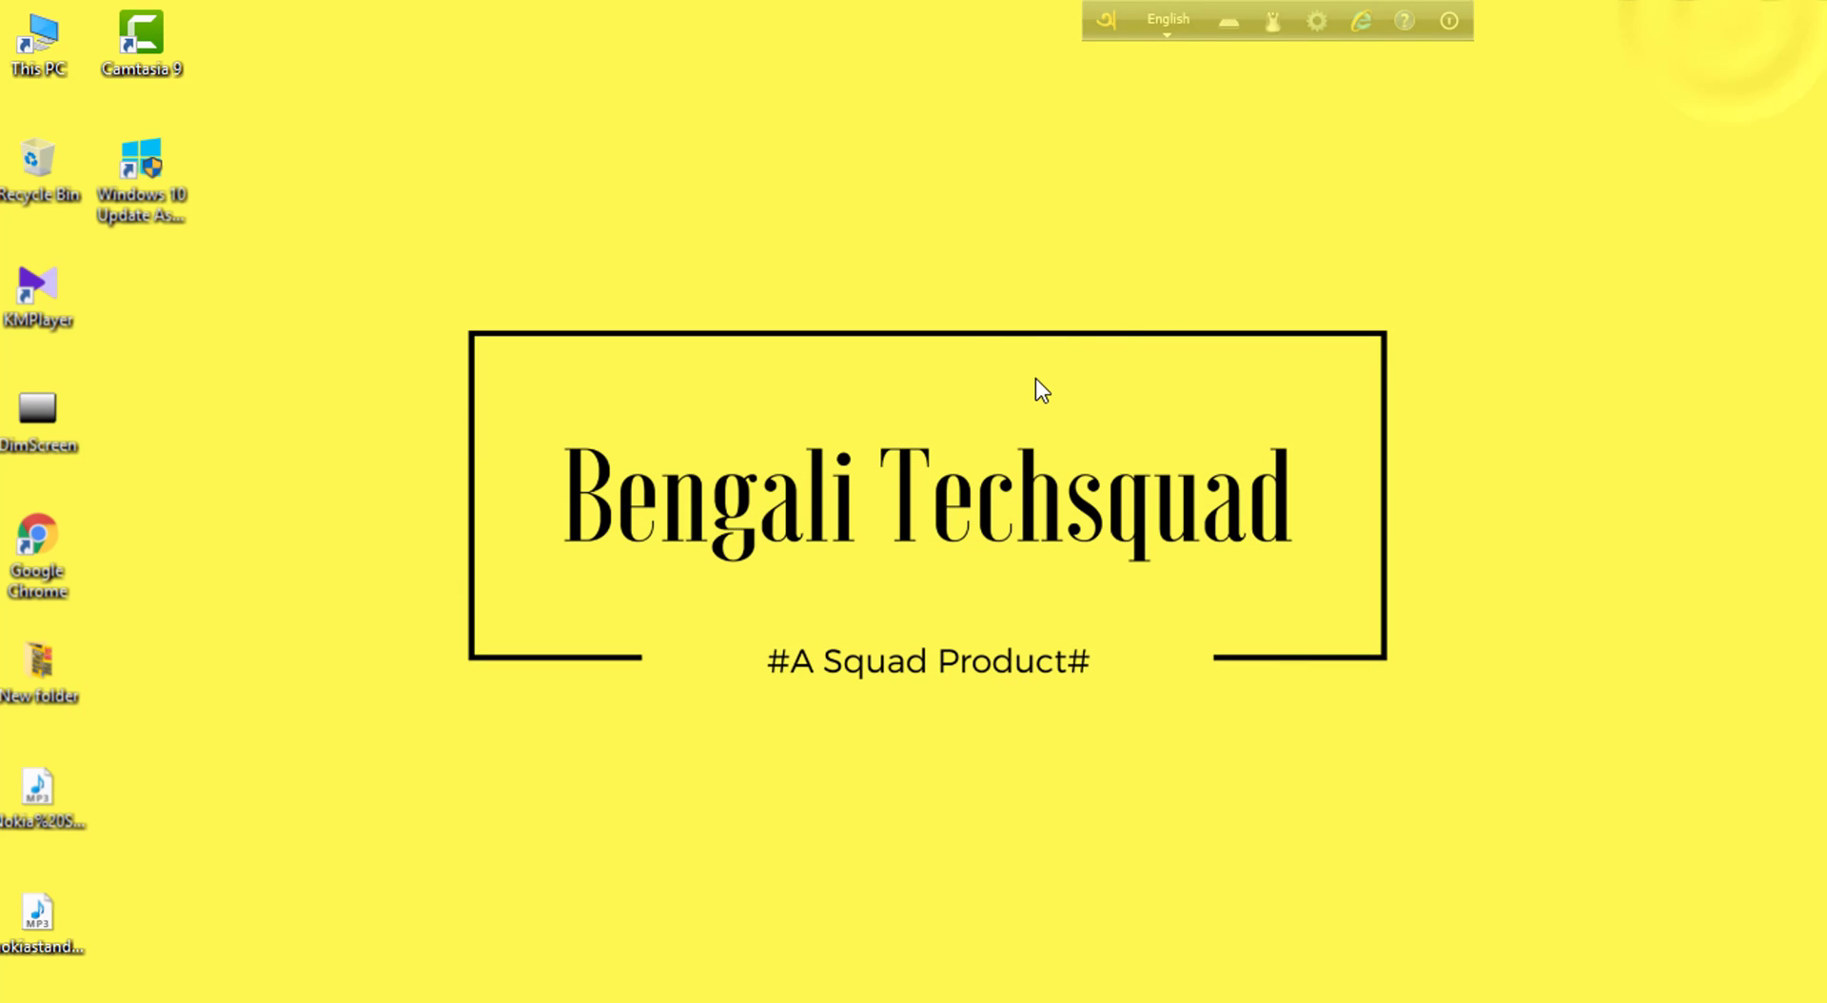